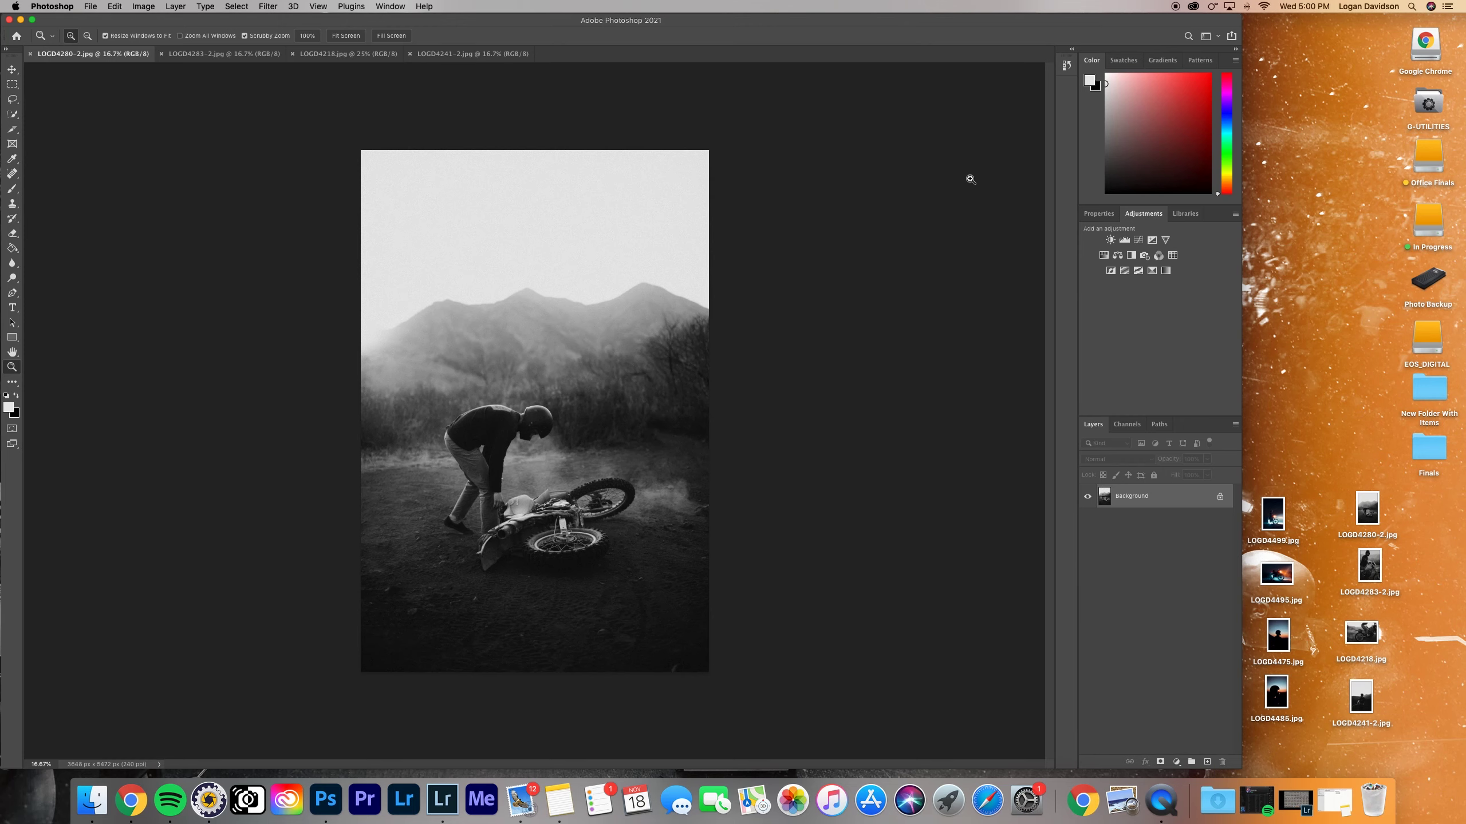
Select and rearrange the four motorcycle photo files on the desktop
key(v)
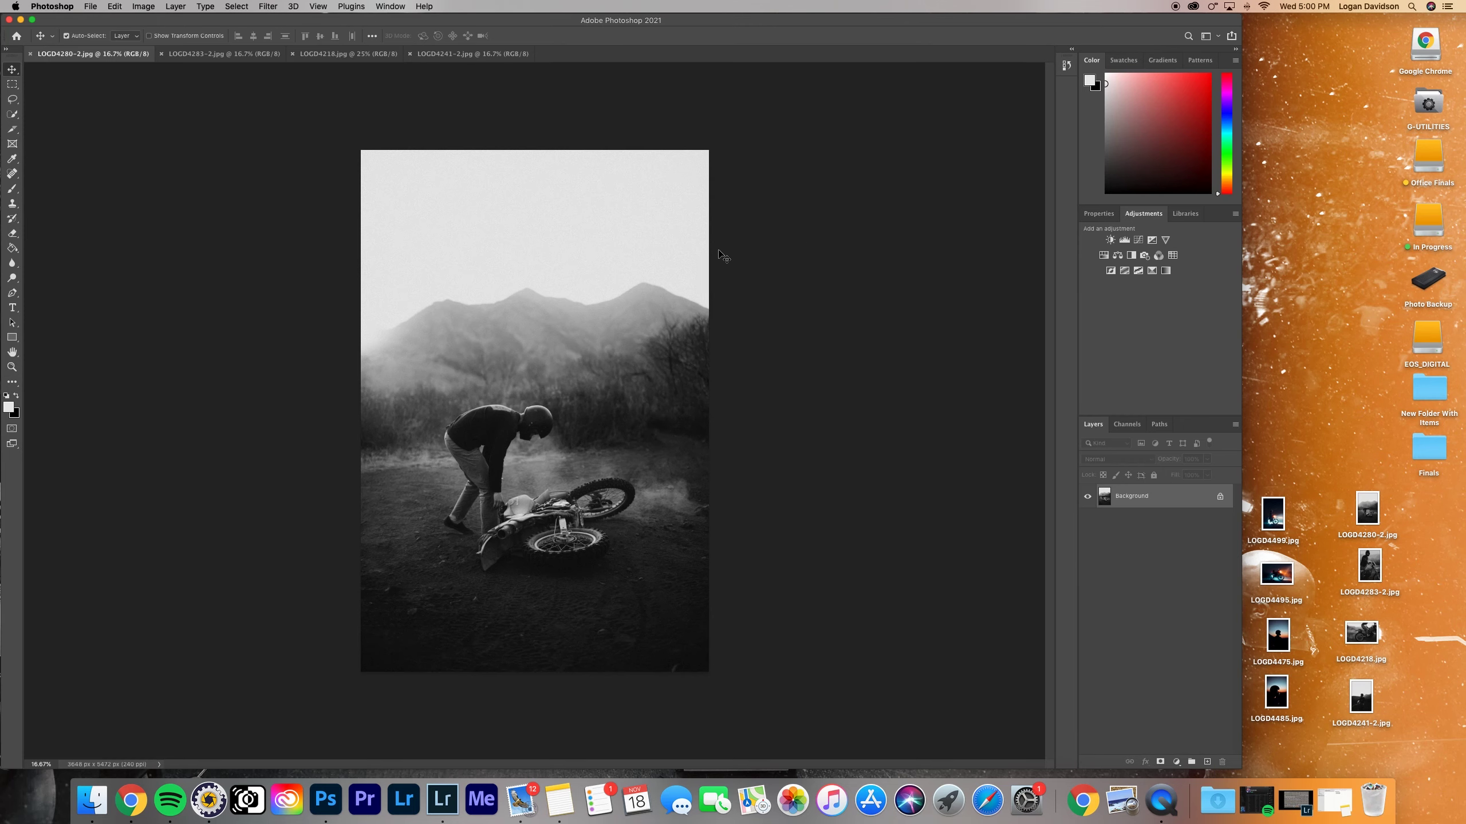
drag(1366, 442, 1355, 682)
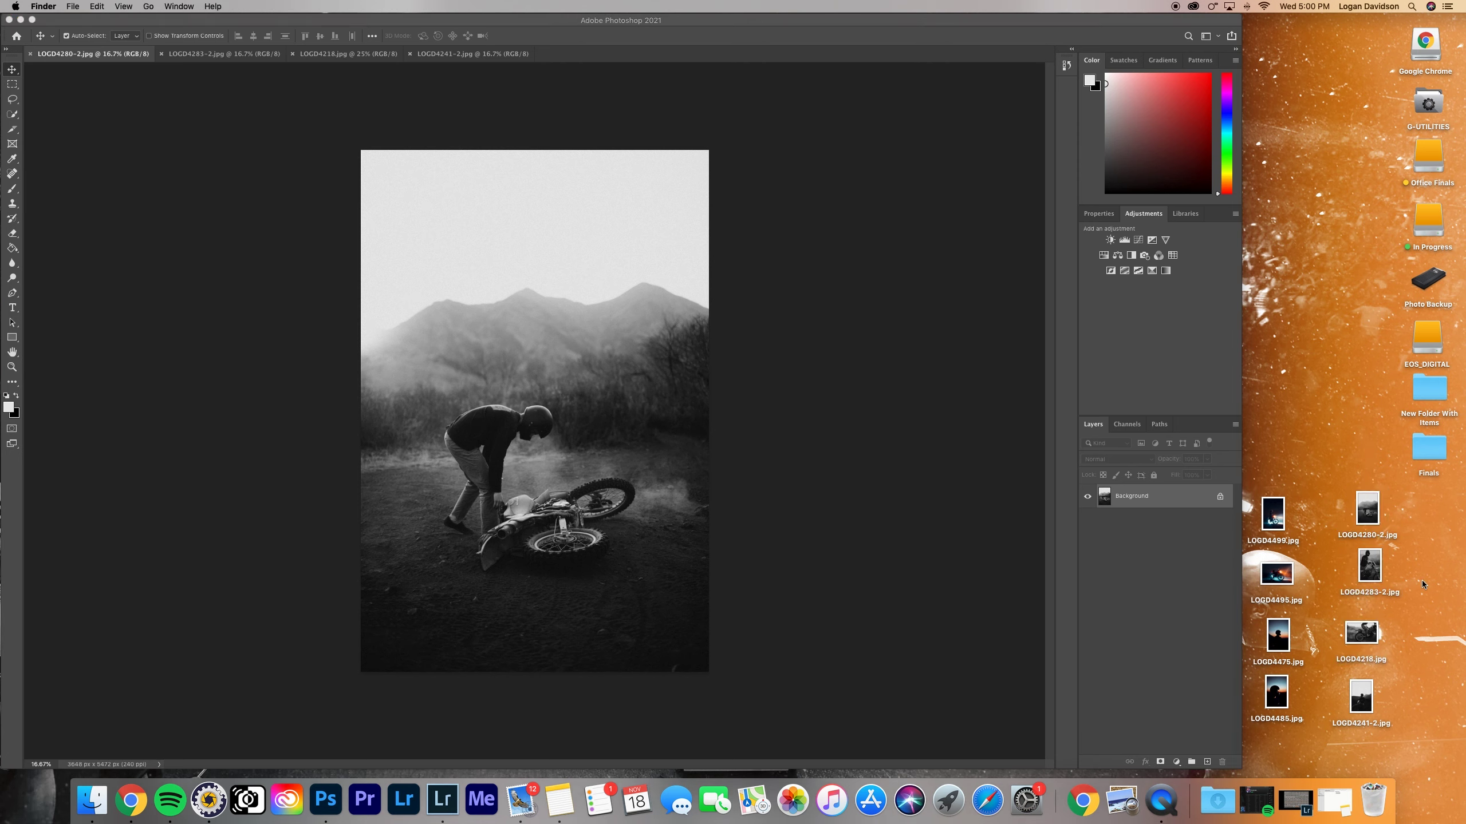
drag(1370, 568, 1357, 531)
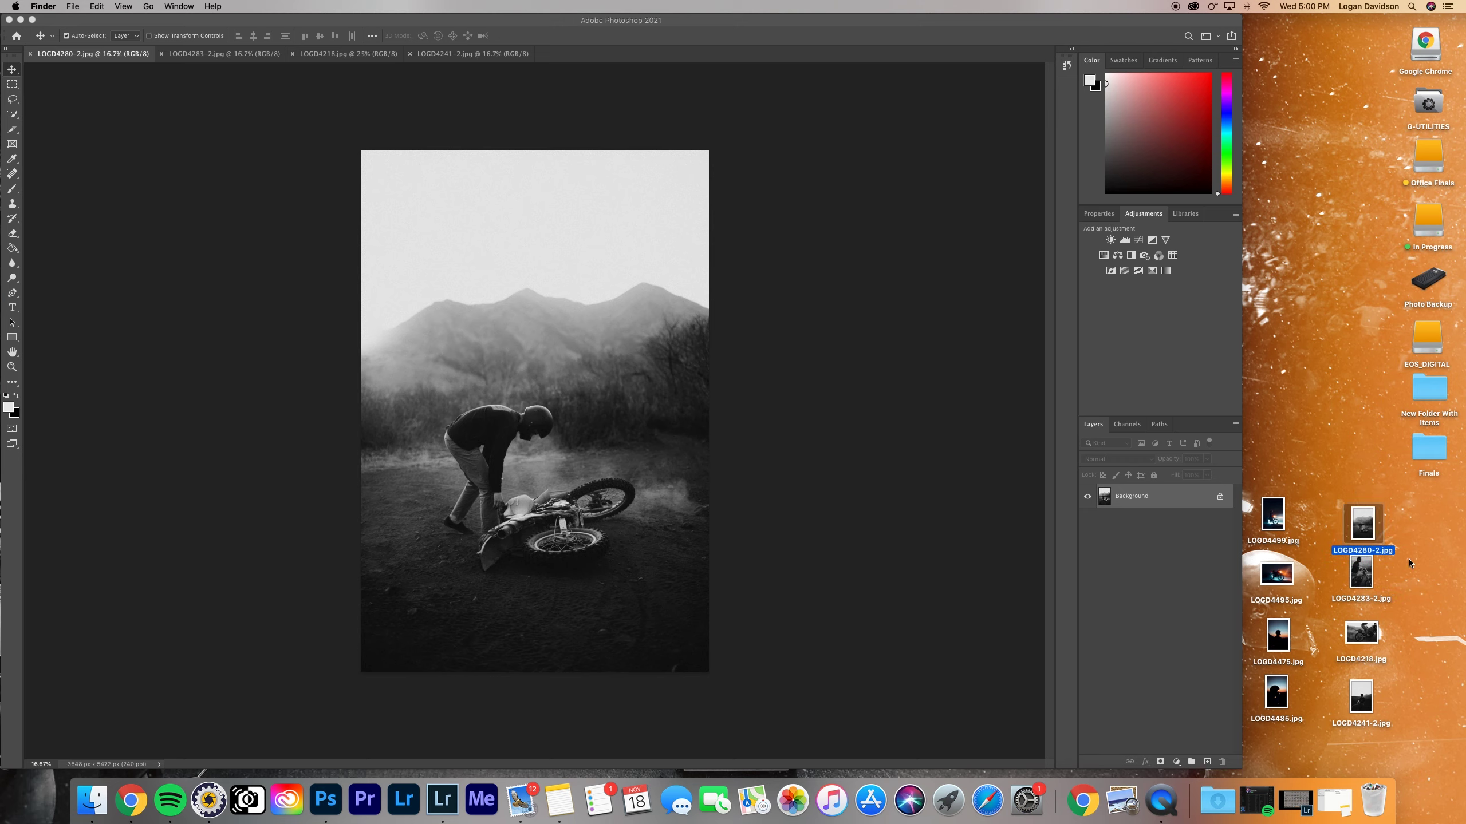
Open a new document preset at 1350 × 4320 px, 300 ppi, with a white background
click(421, 137)
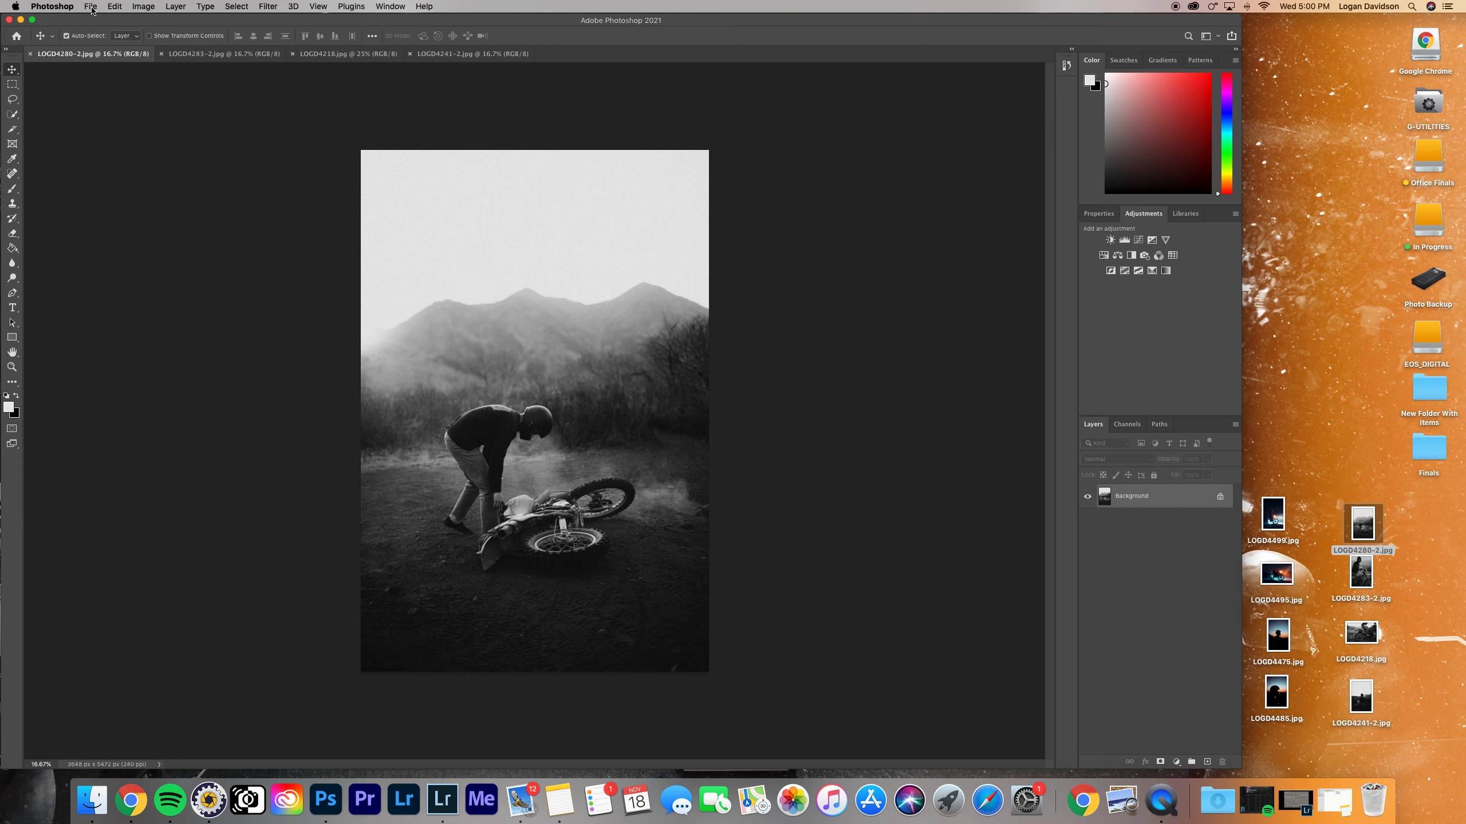
click(90, 7)
click(117, 21)
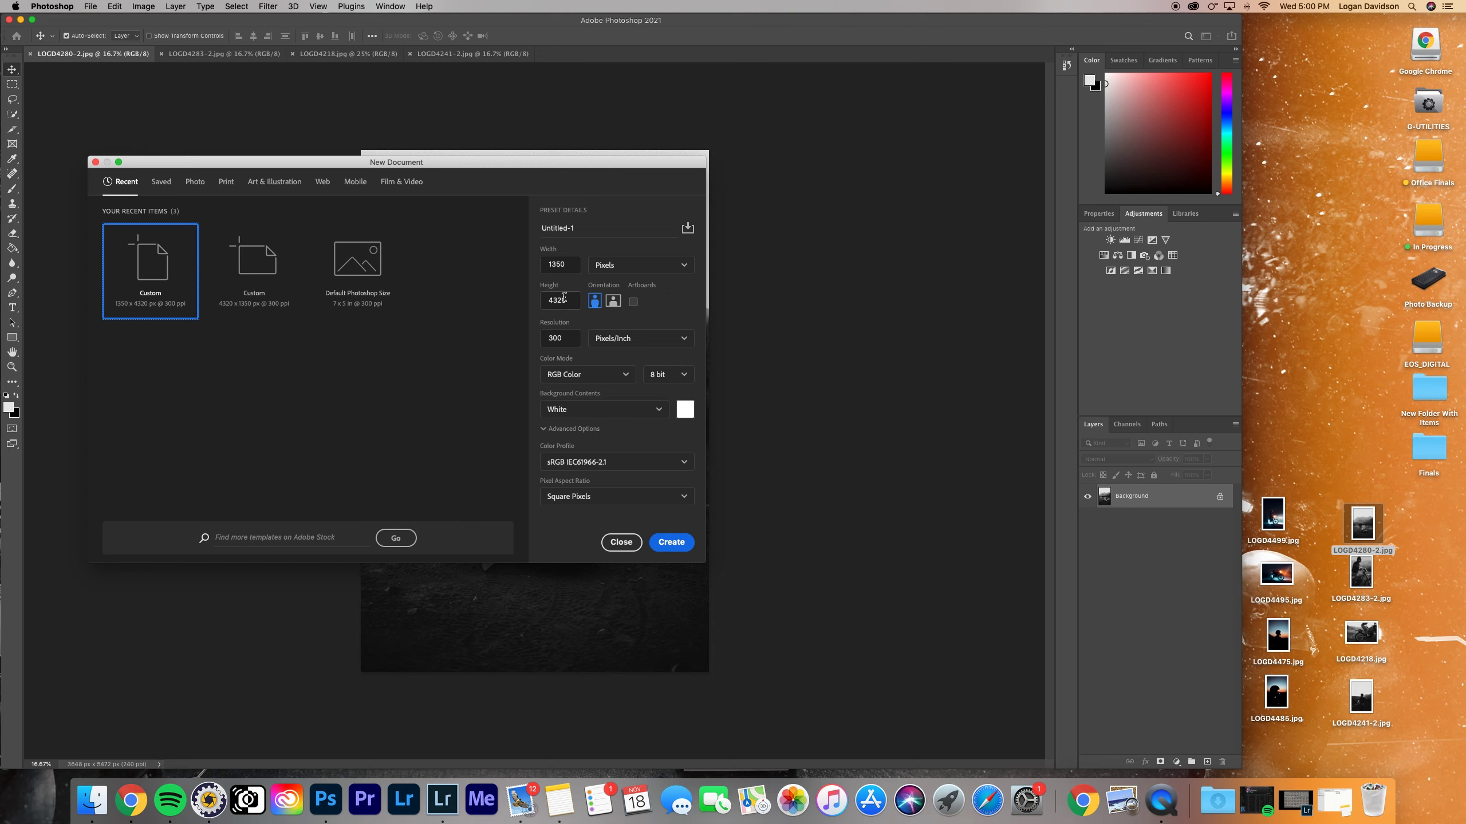
Open the Instagram Panoramic note and place it beside the New Document dialog
click(558, 800)
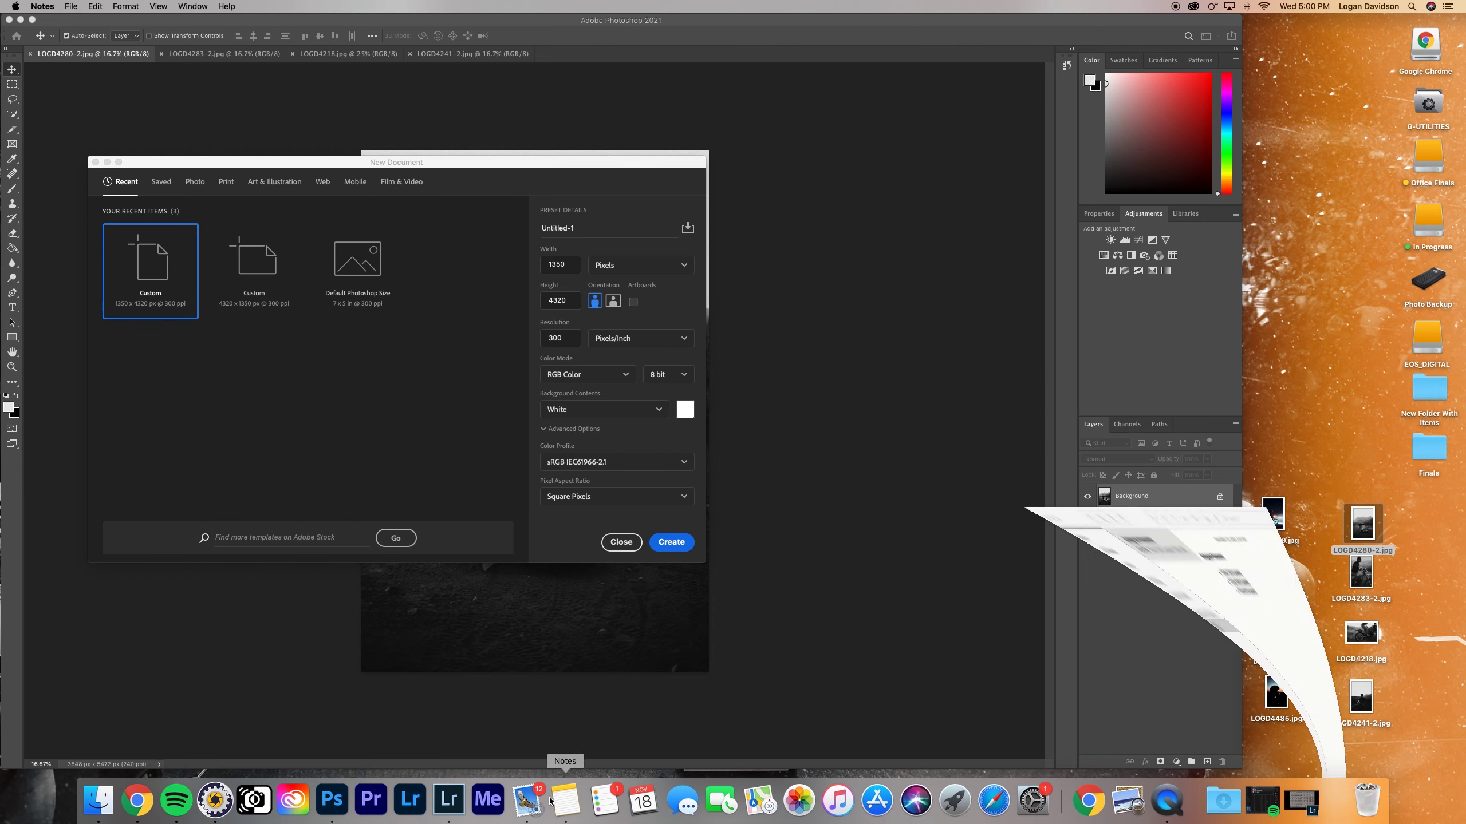
drag(646, 156, 830, 208)
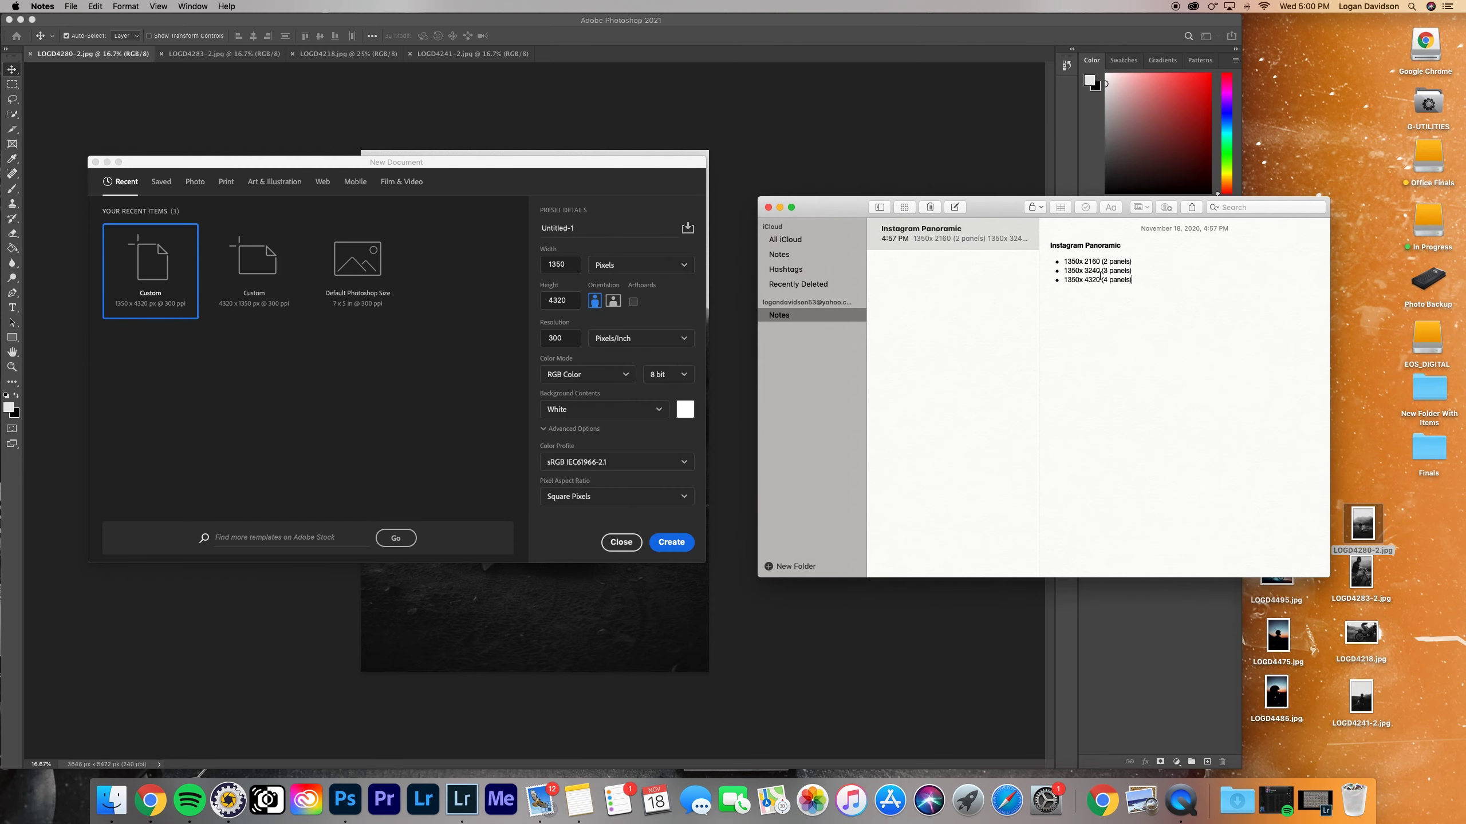
drag(1074, 288, 1050, 252)
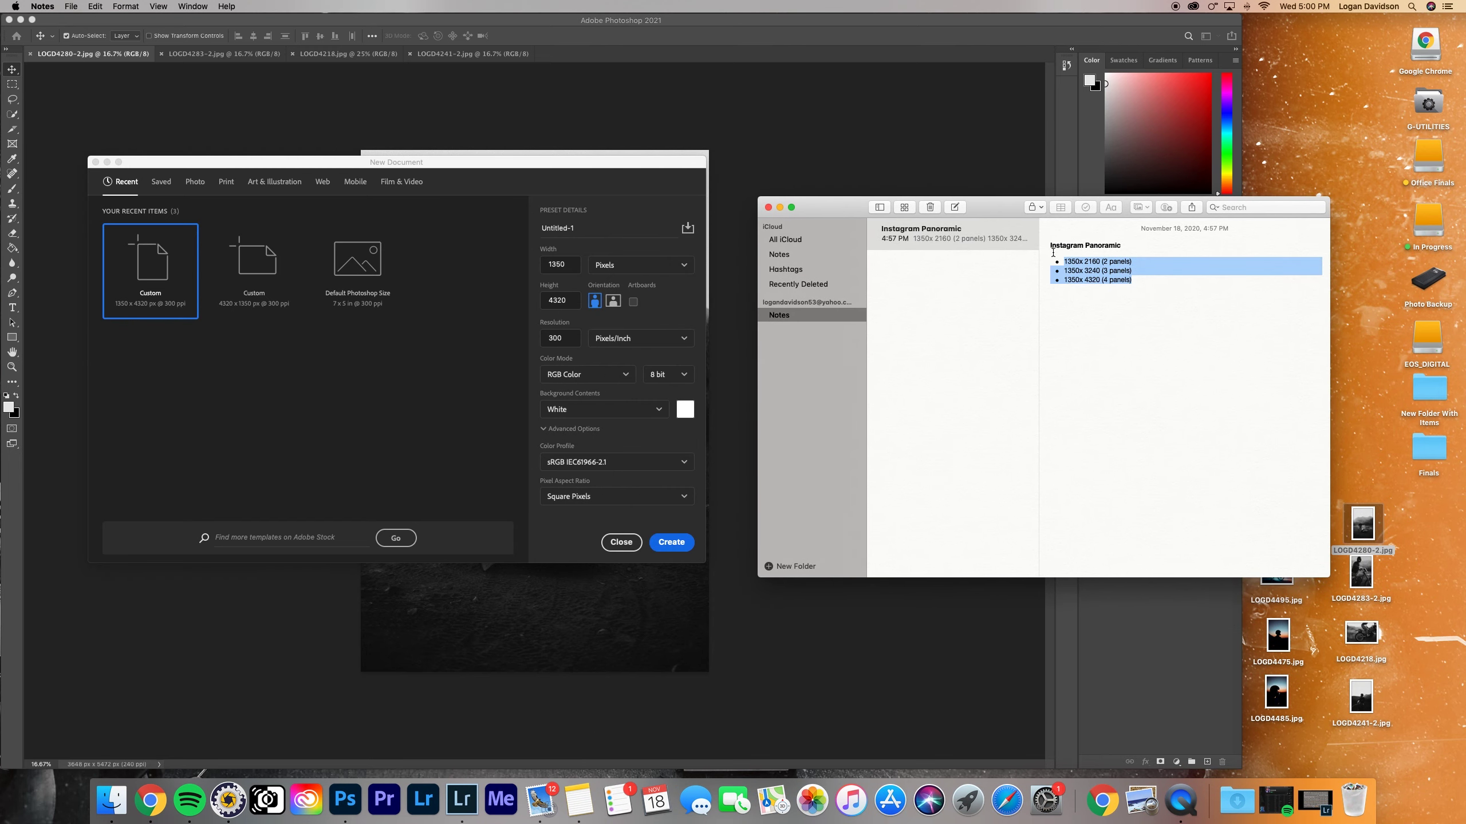
click(1100, 294)
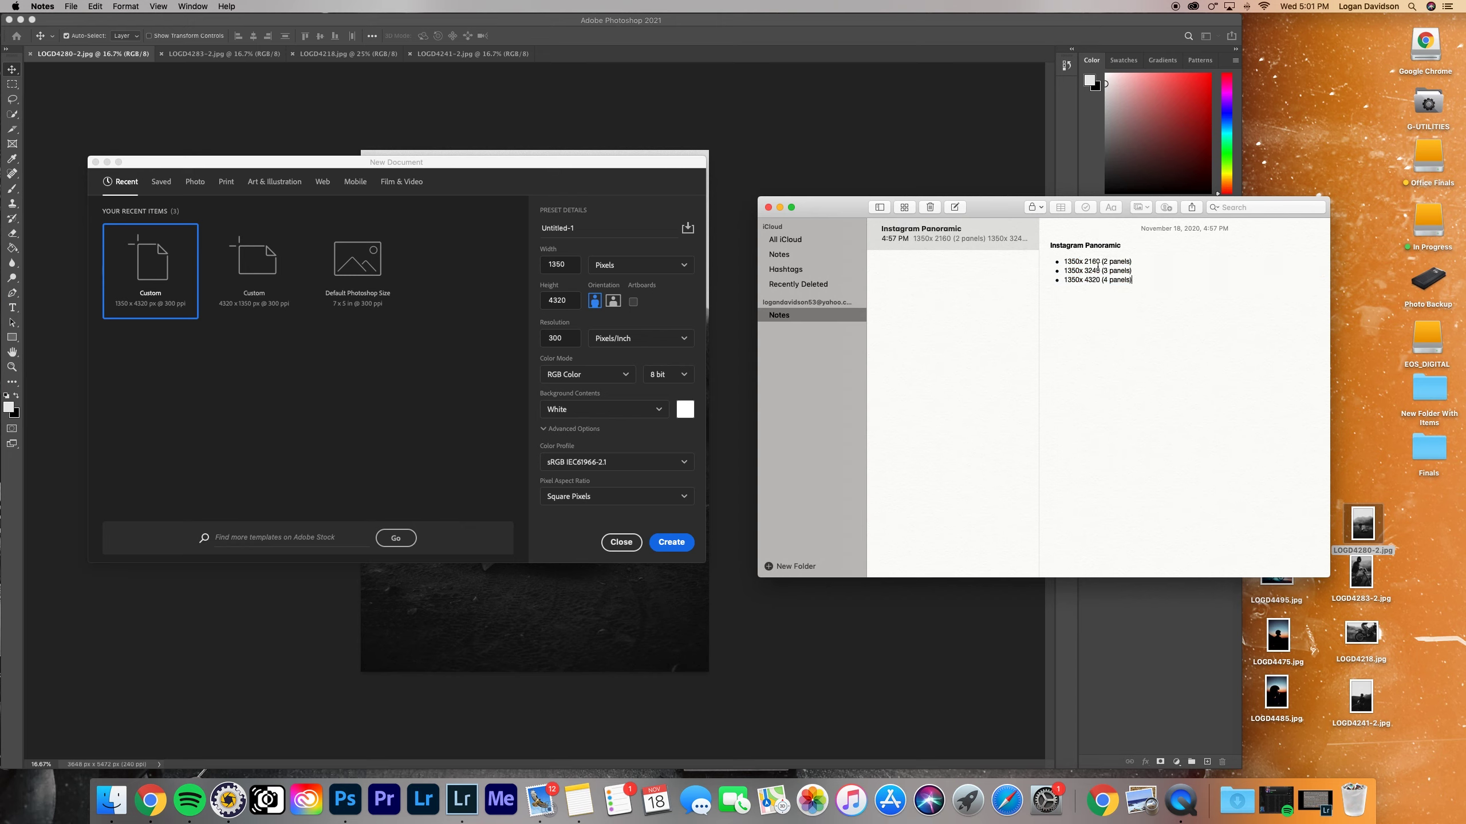
Compare the 2160 and 3240 heights, then mark 1350x 4320 for four panels
drag(1102, 262, 1128, 261)
click(1084, 266)
drag(1085, 263, 1096, 261)
click(1104, 280)
drag(1084, 270, 1100, 270)
click(1116, 285)
drag(1153, 281, 1049, 280)
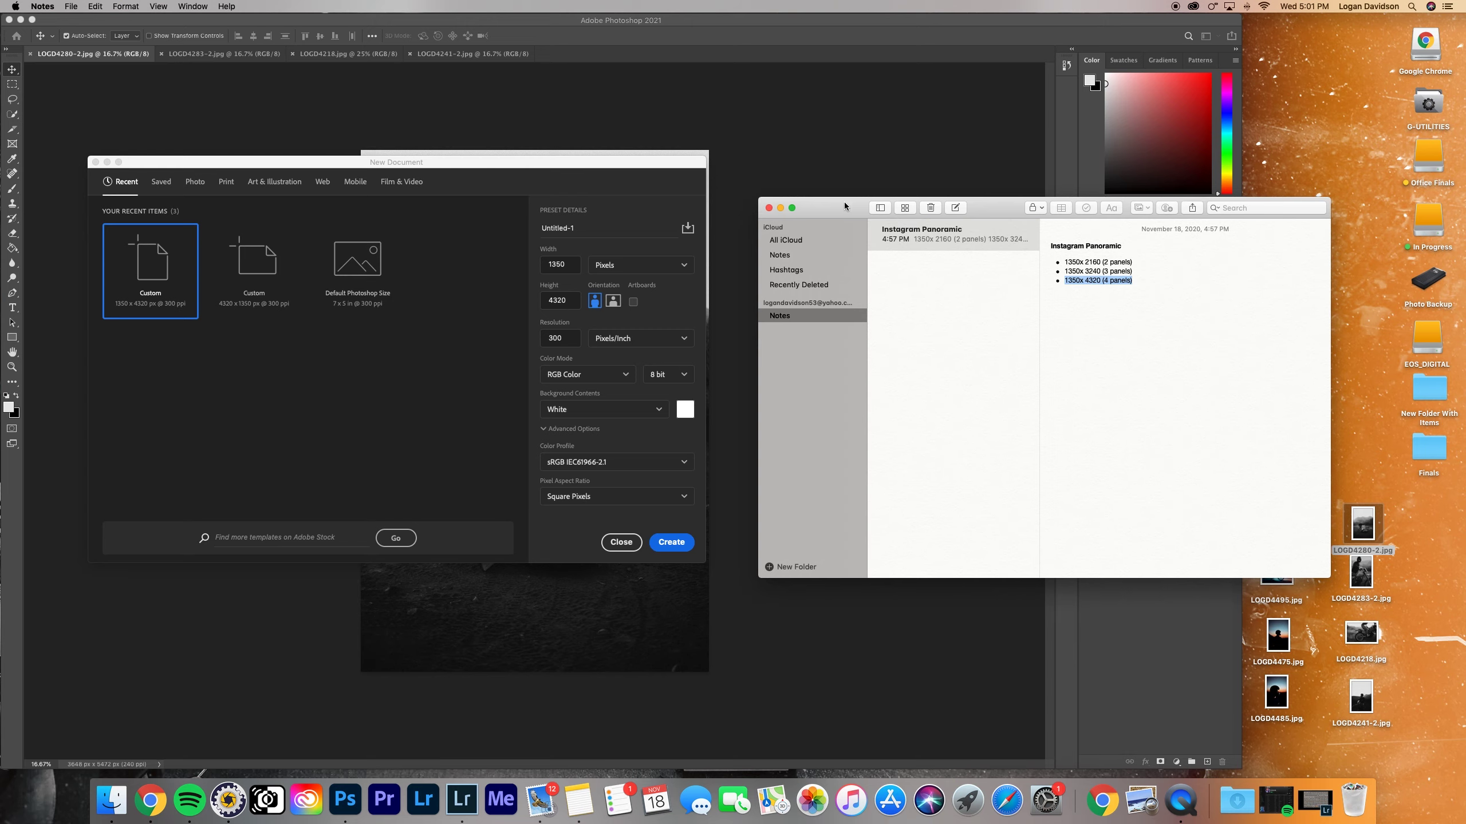
drag(993, 207, 1184, 223)
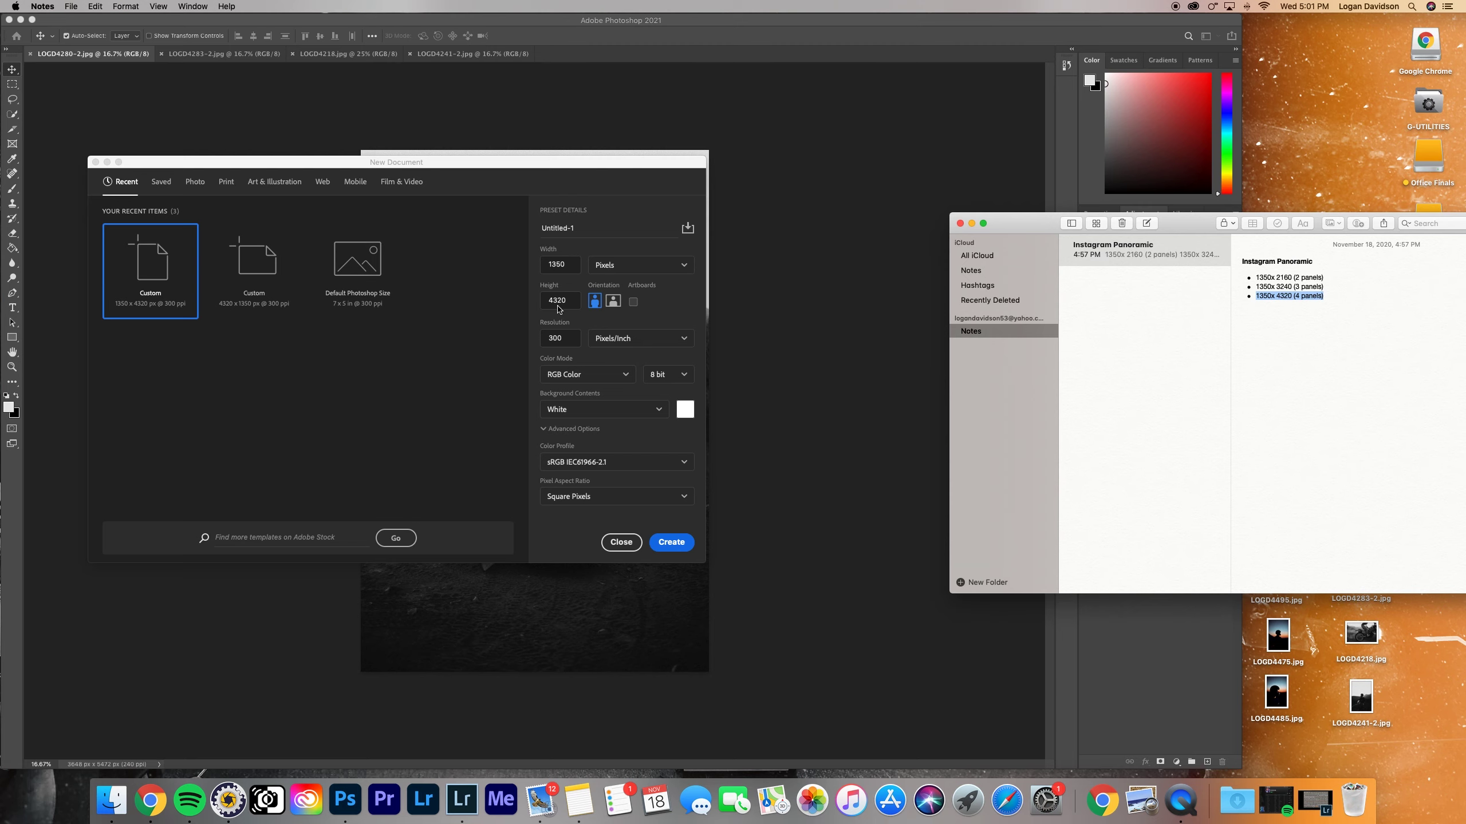
Create the blank 1350 × 4320 px document
click(565, 303)
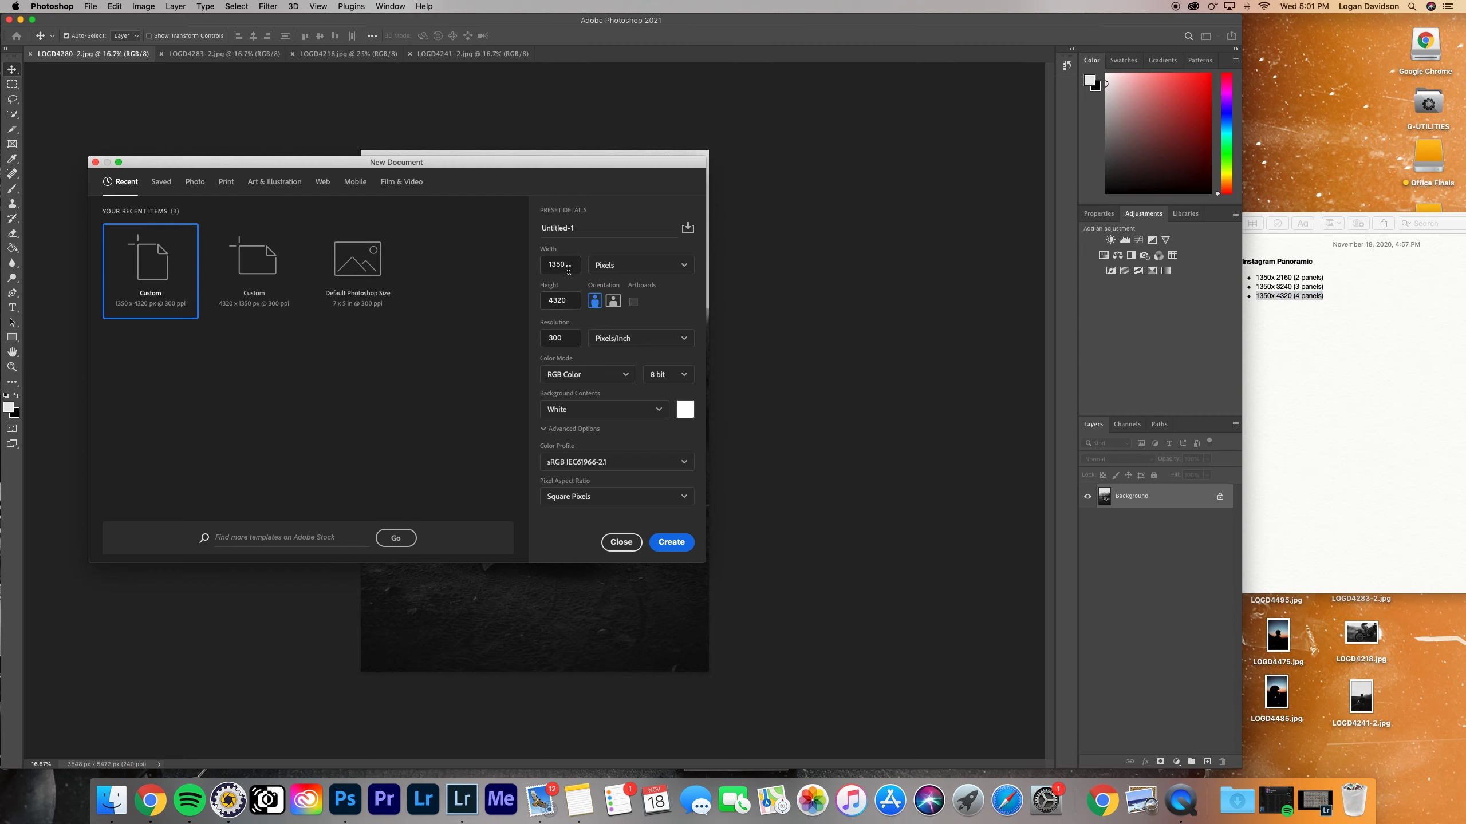
click(572, 301)
click(682, 542)
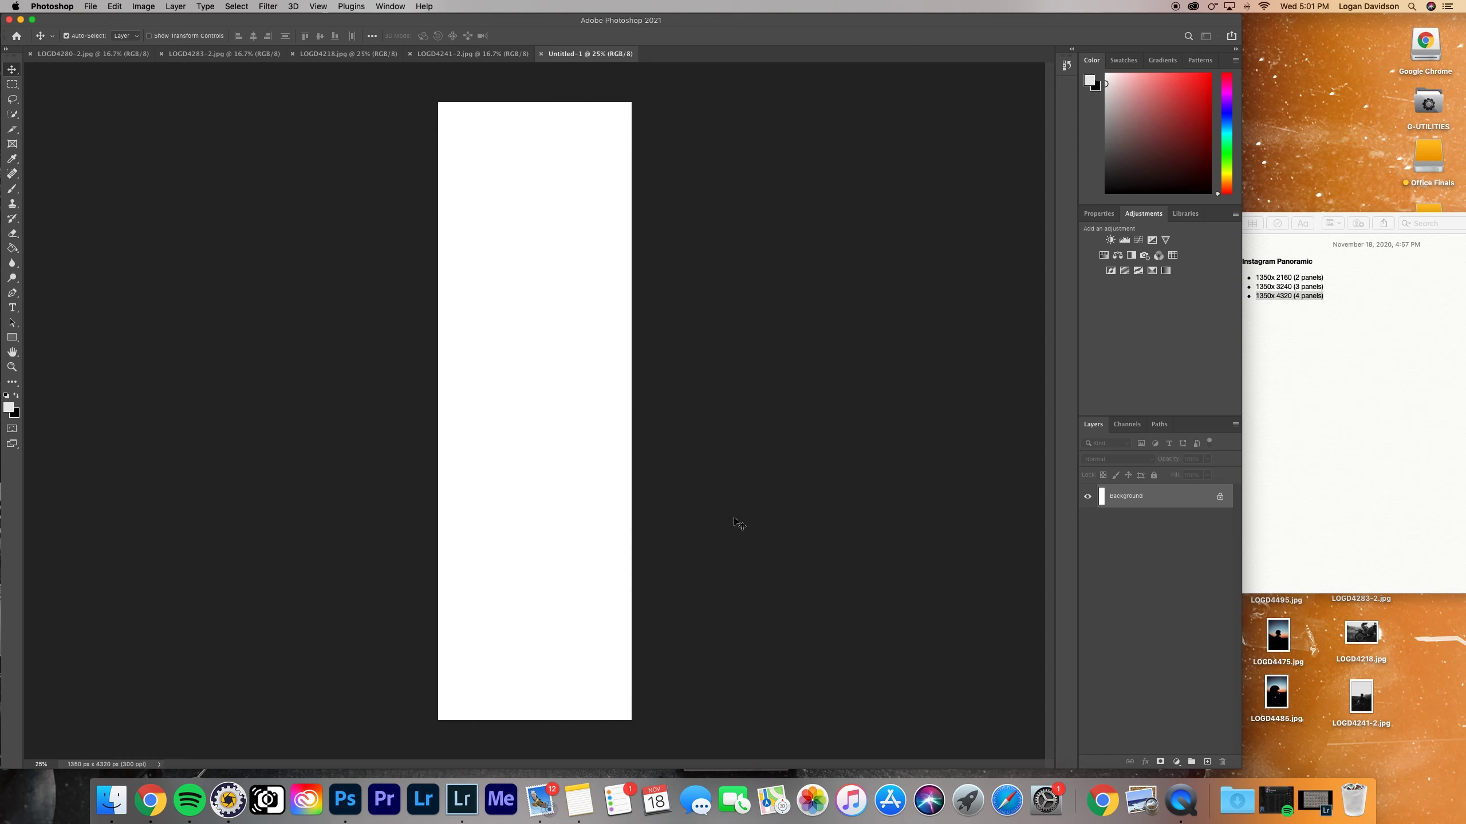
Rotate the canvas 90° clockwise into a 4320 × 1350 px landscape
click(144, 7)
mouse_move(173, 38)
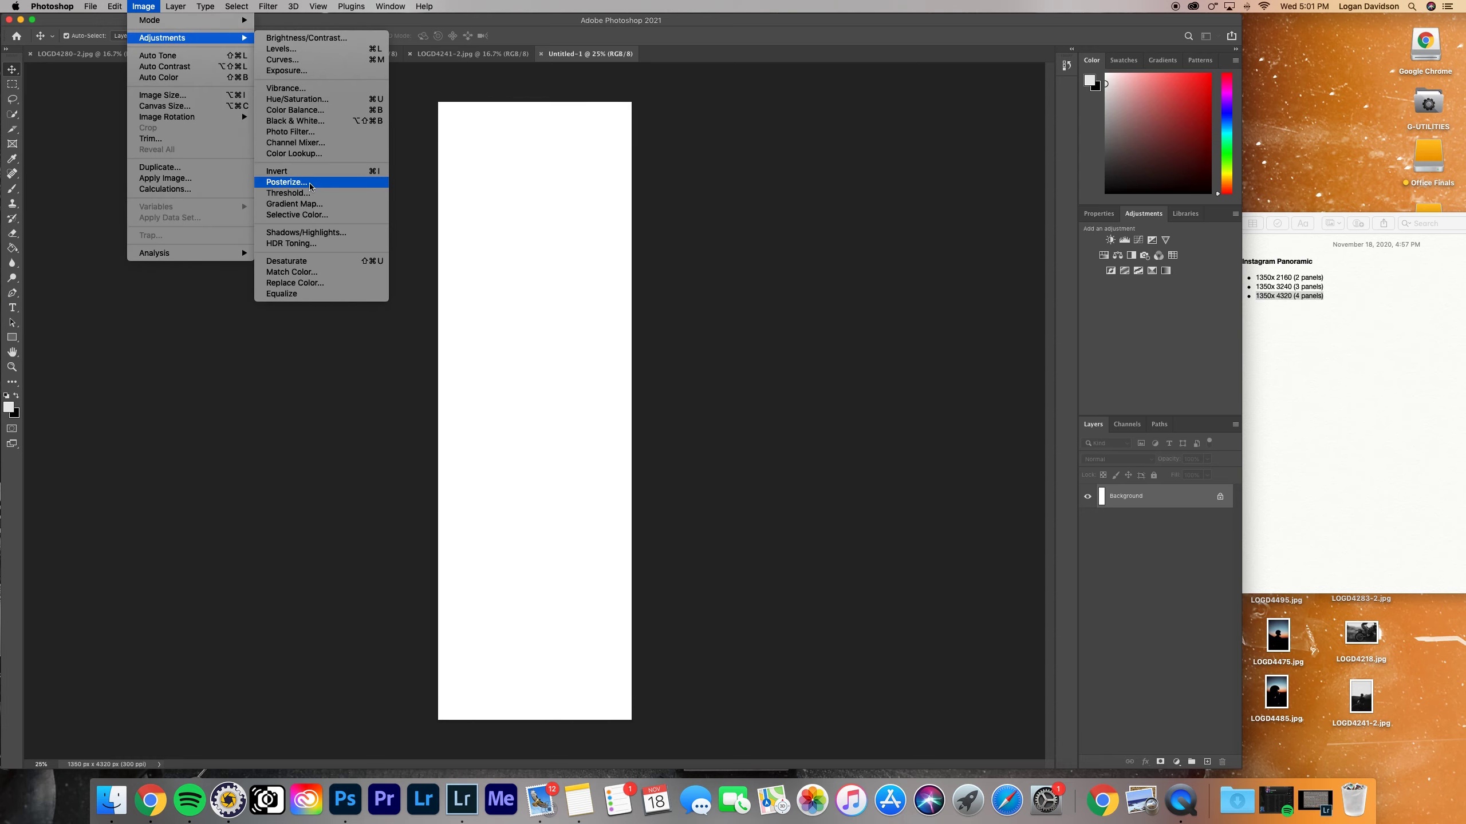
mouse_move(231, 117)
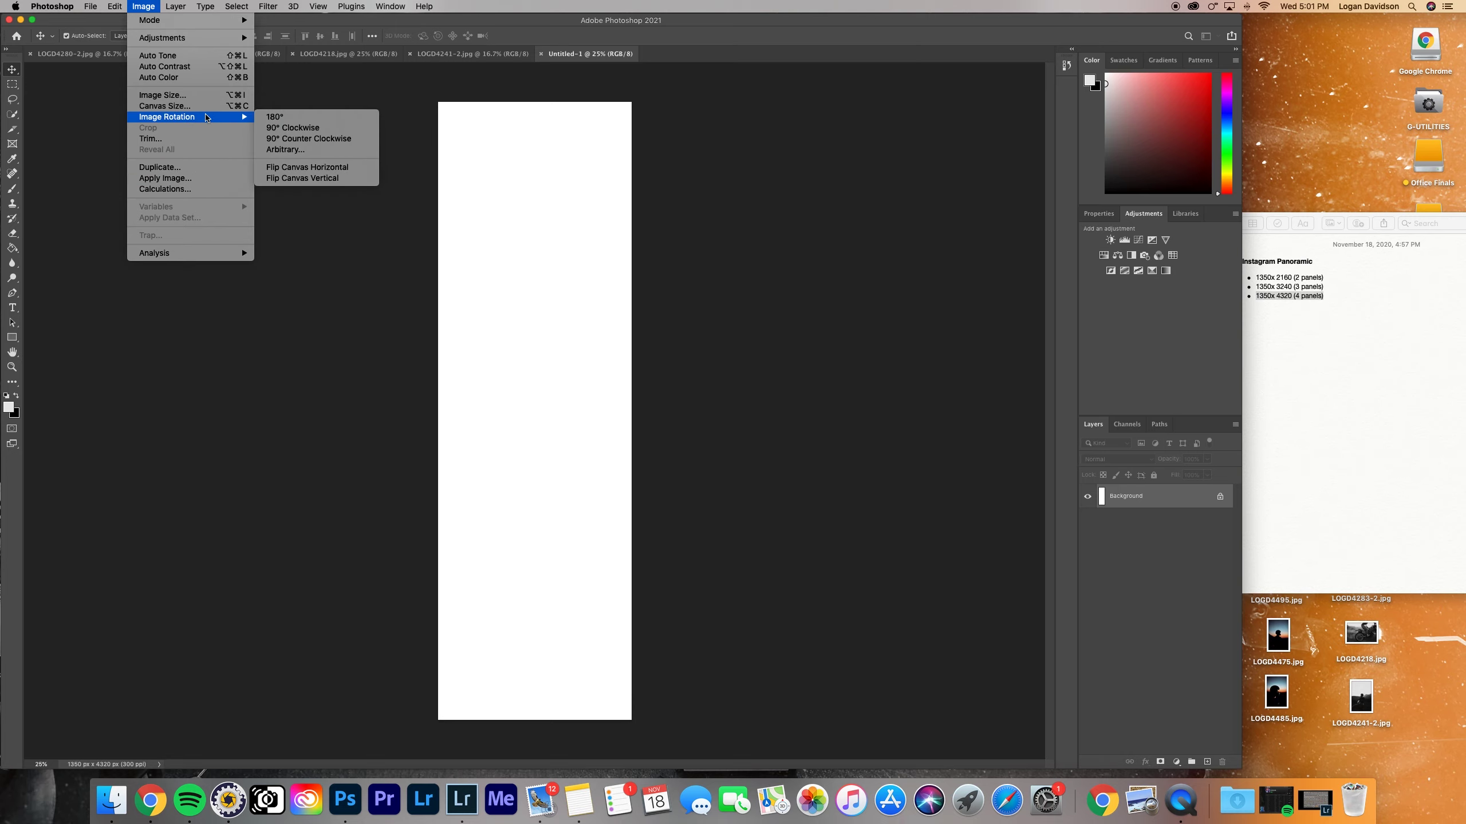
click(316, 132)
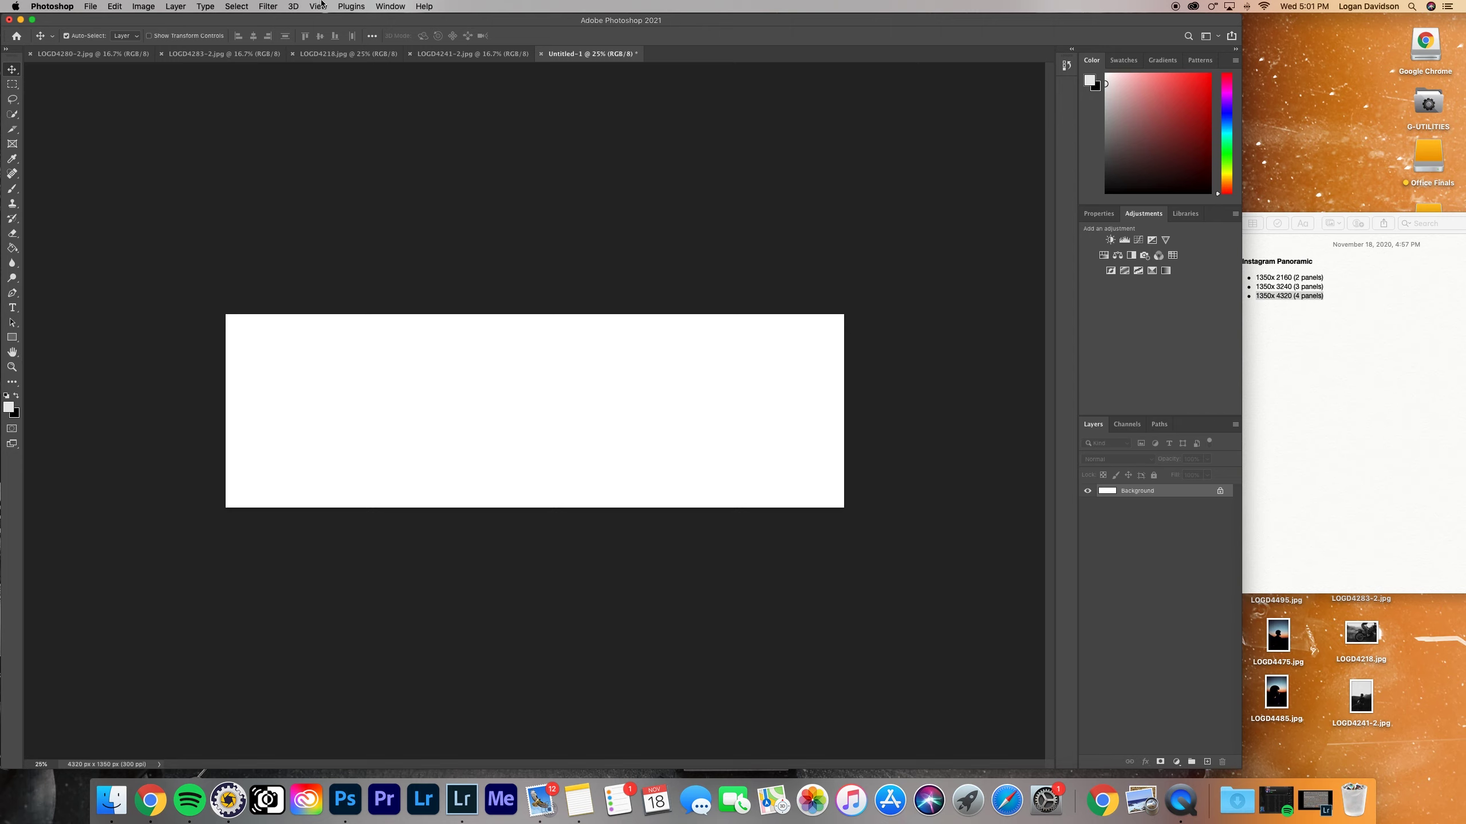
click(318, 6)
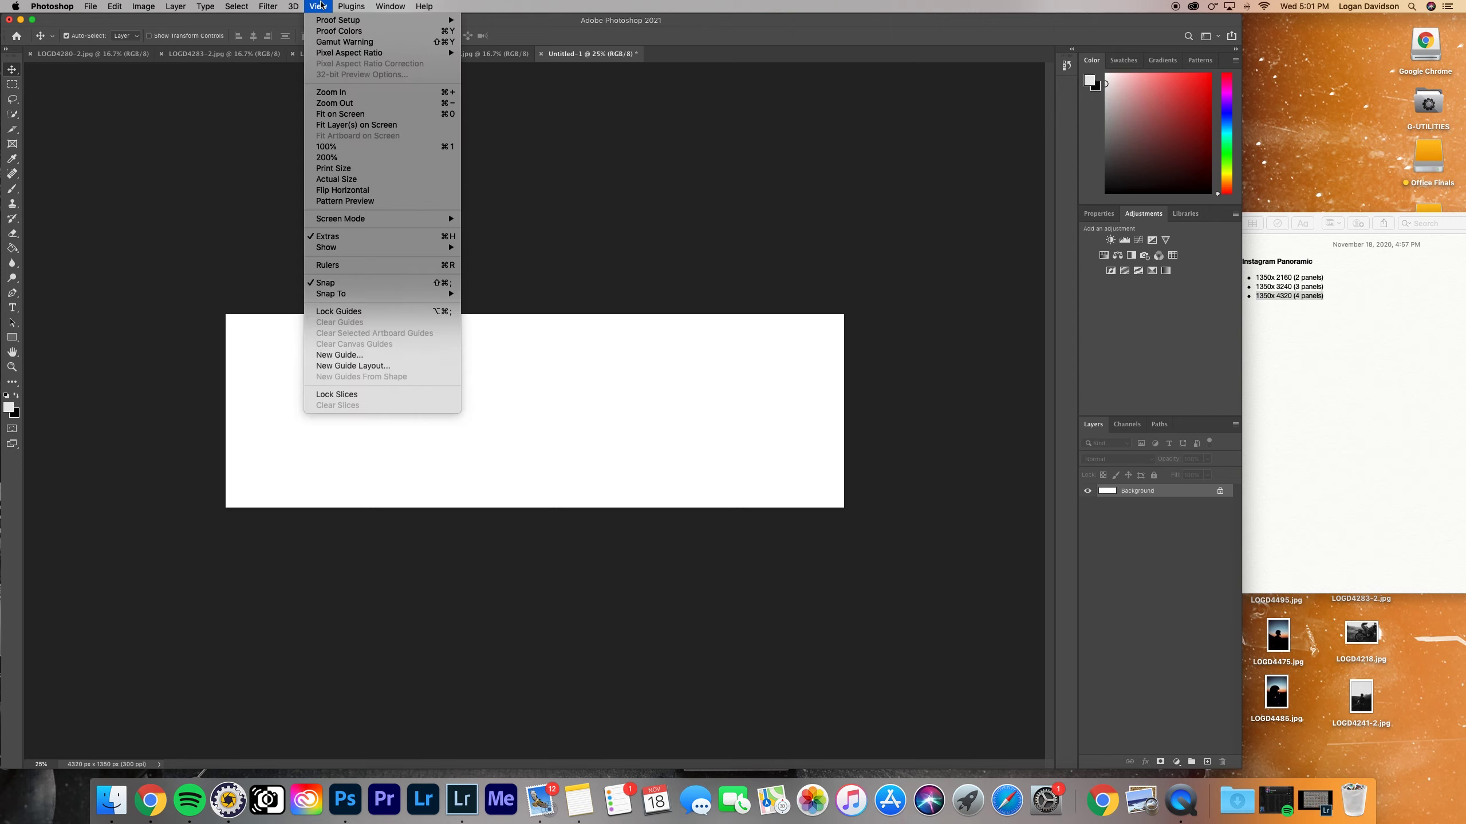
Add a four-column guide layout, first with a 50 px gutter
click(393, 368)
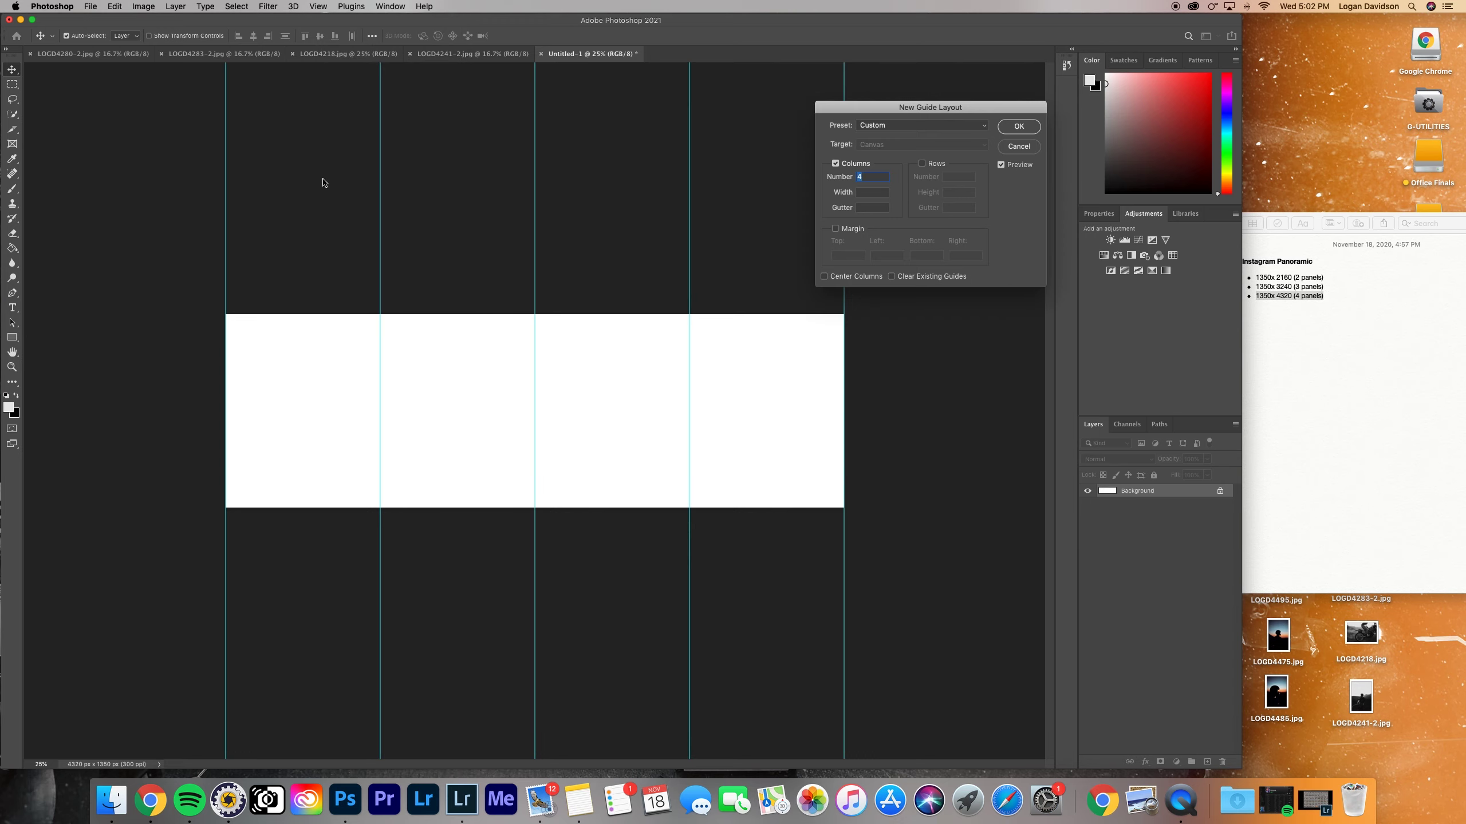
drag(892, 105, 960, 151)
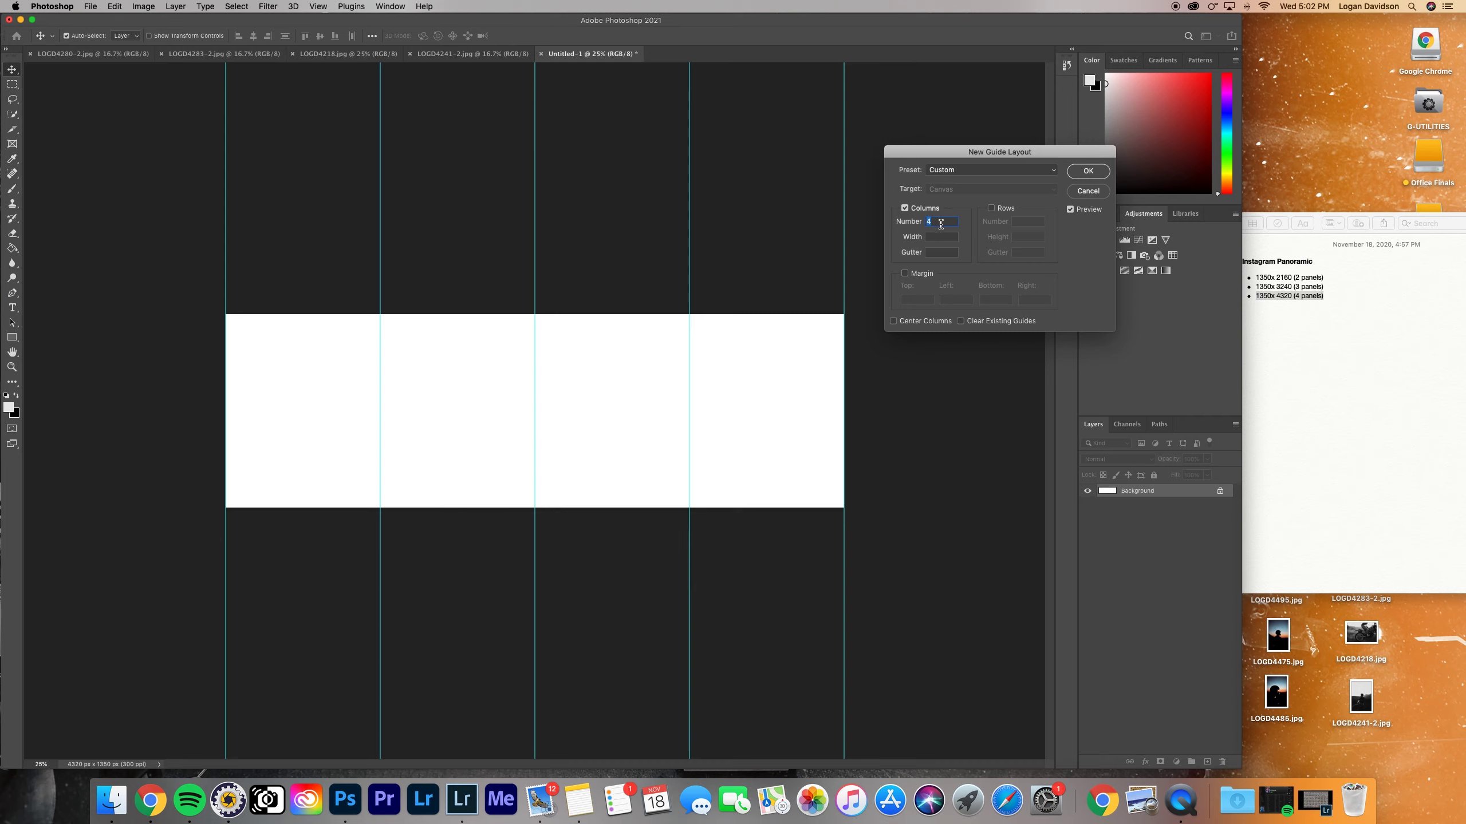
click(942, 253)
text(50)
key(Return)
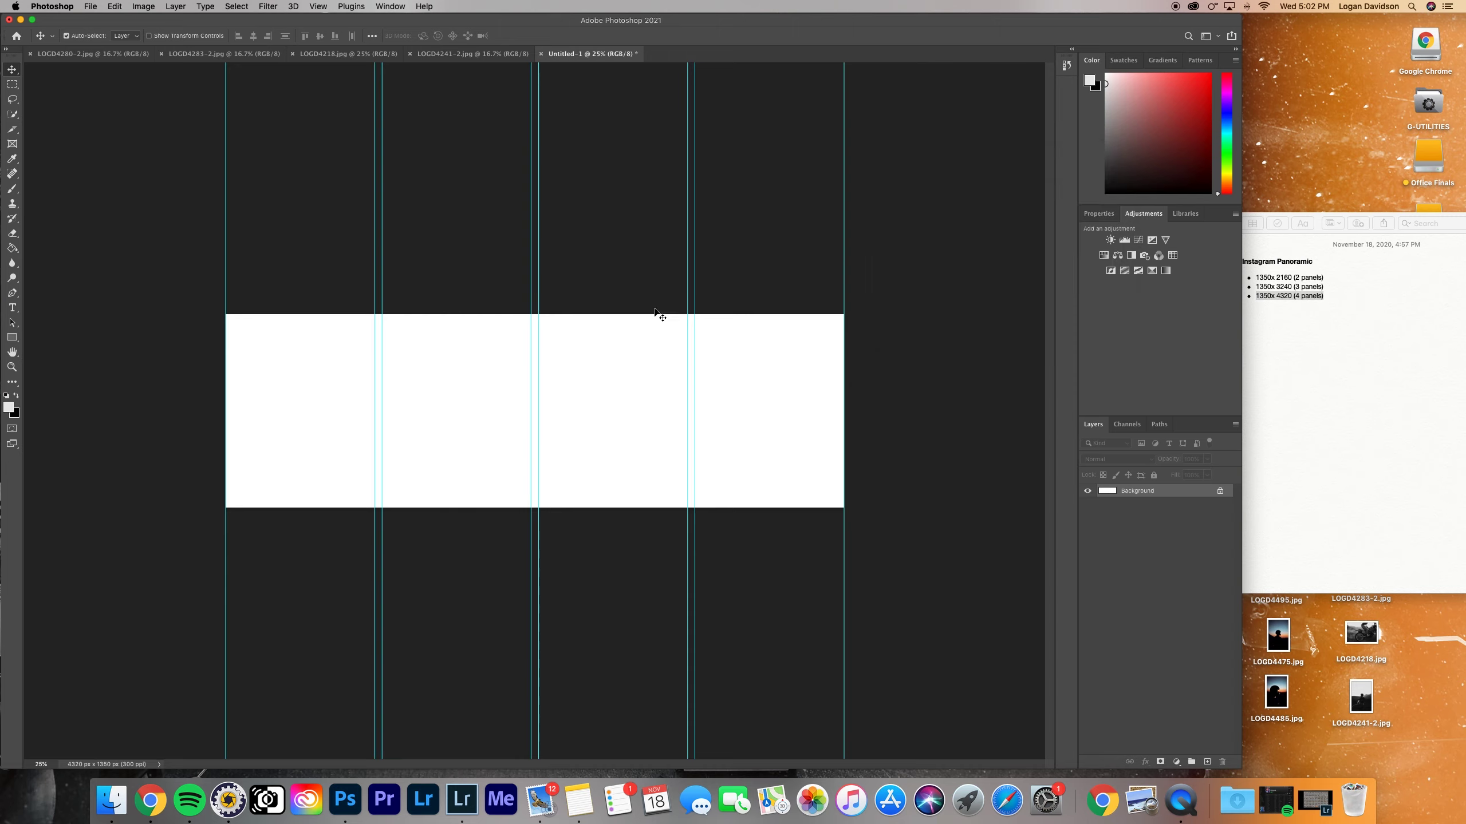
Redo the guide layout with a 0 gutter so four equal panels result
click(268, 6)
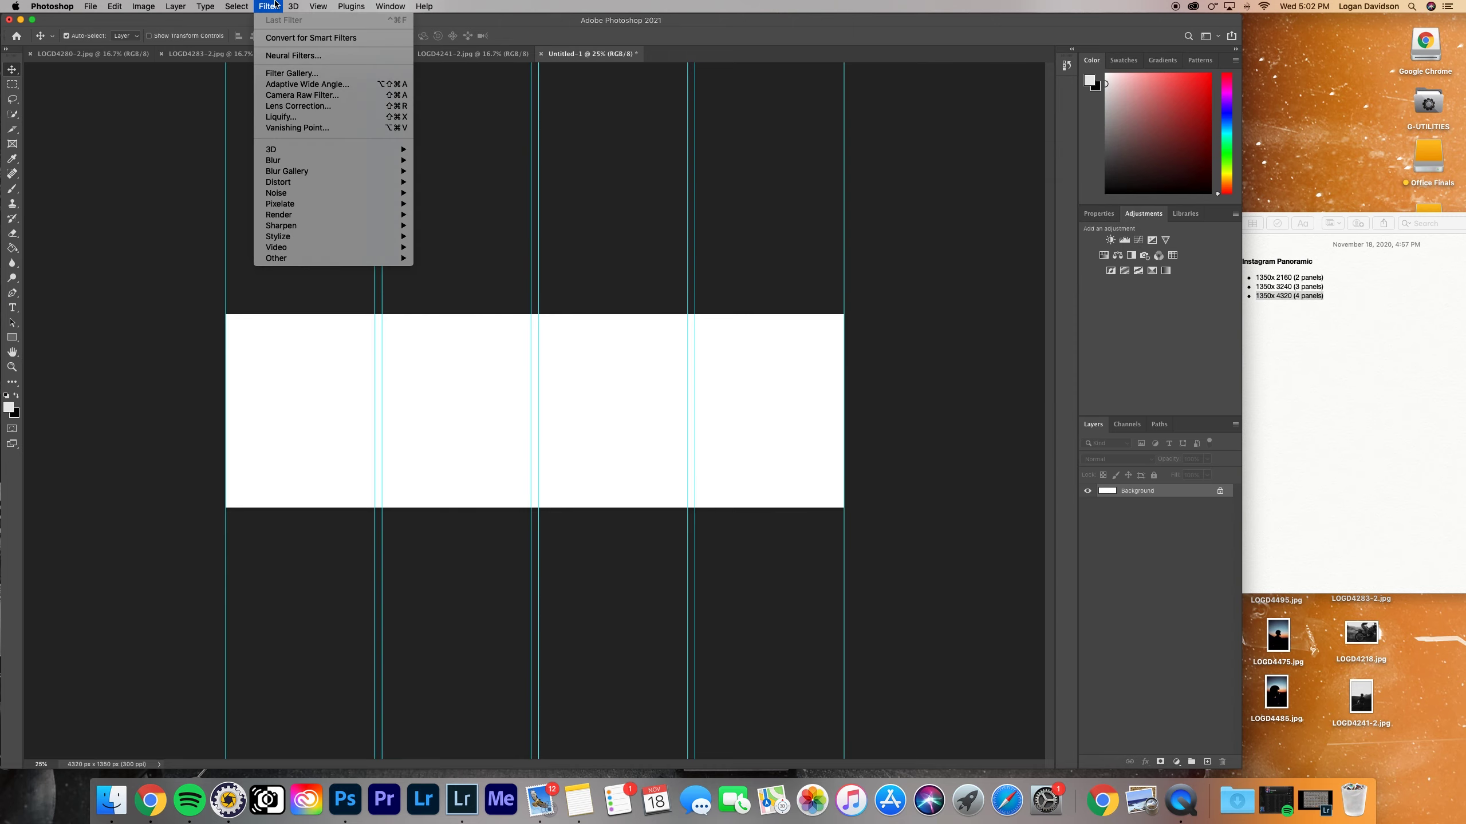
click(347, 399)
drag(951, 254, 890, 252)
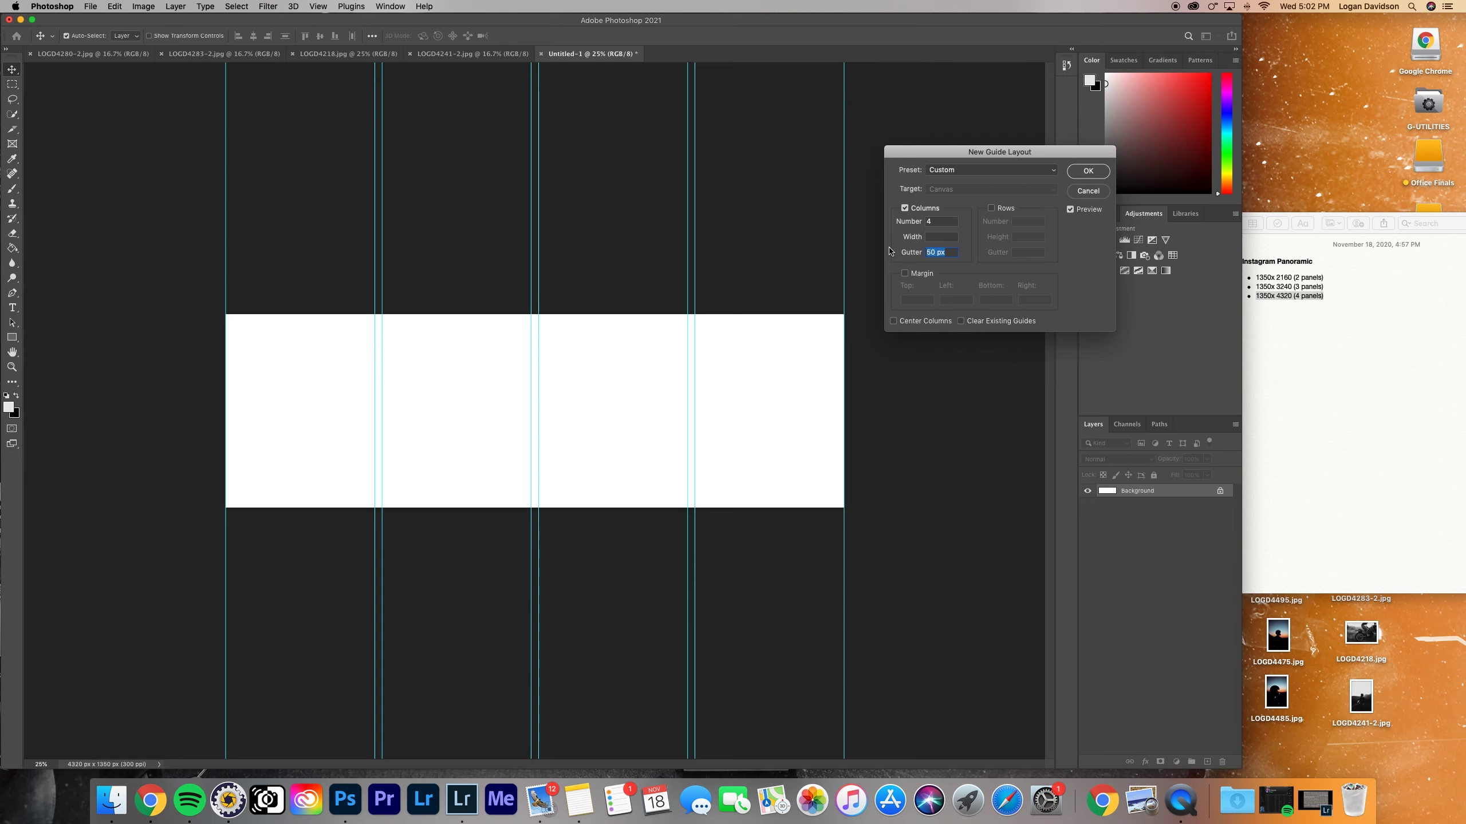
text(0)
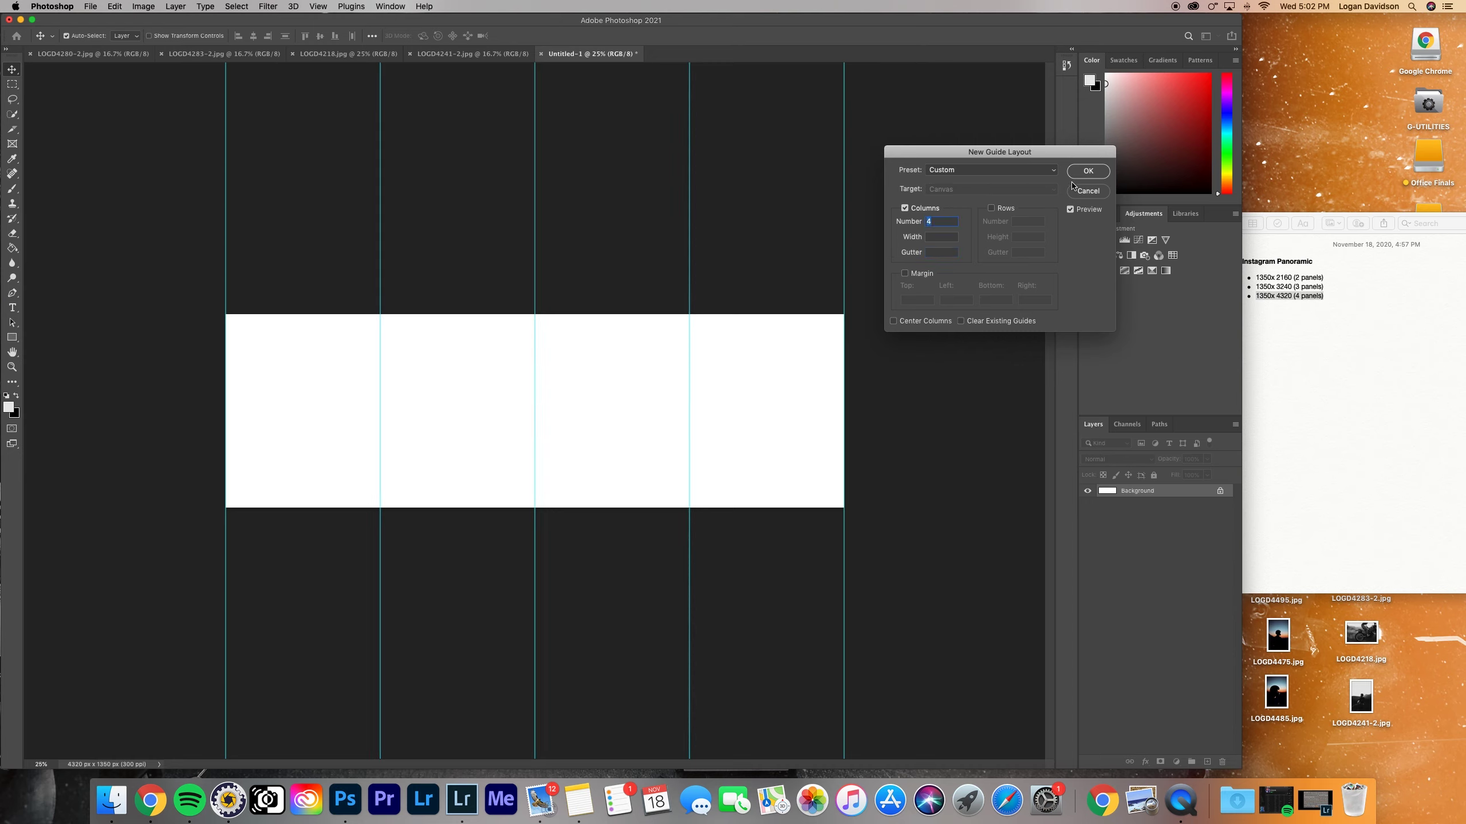
click(1088, 172)
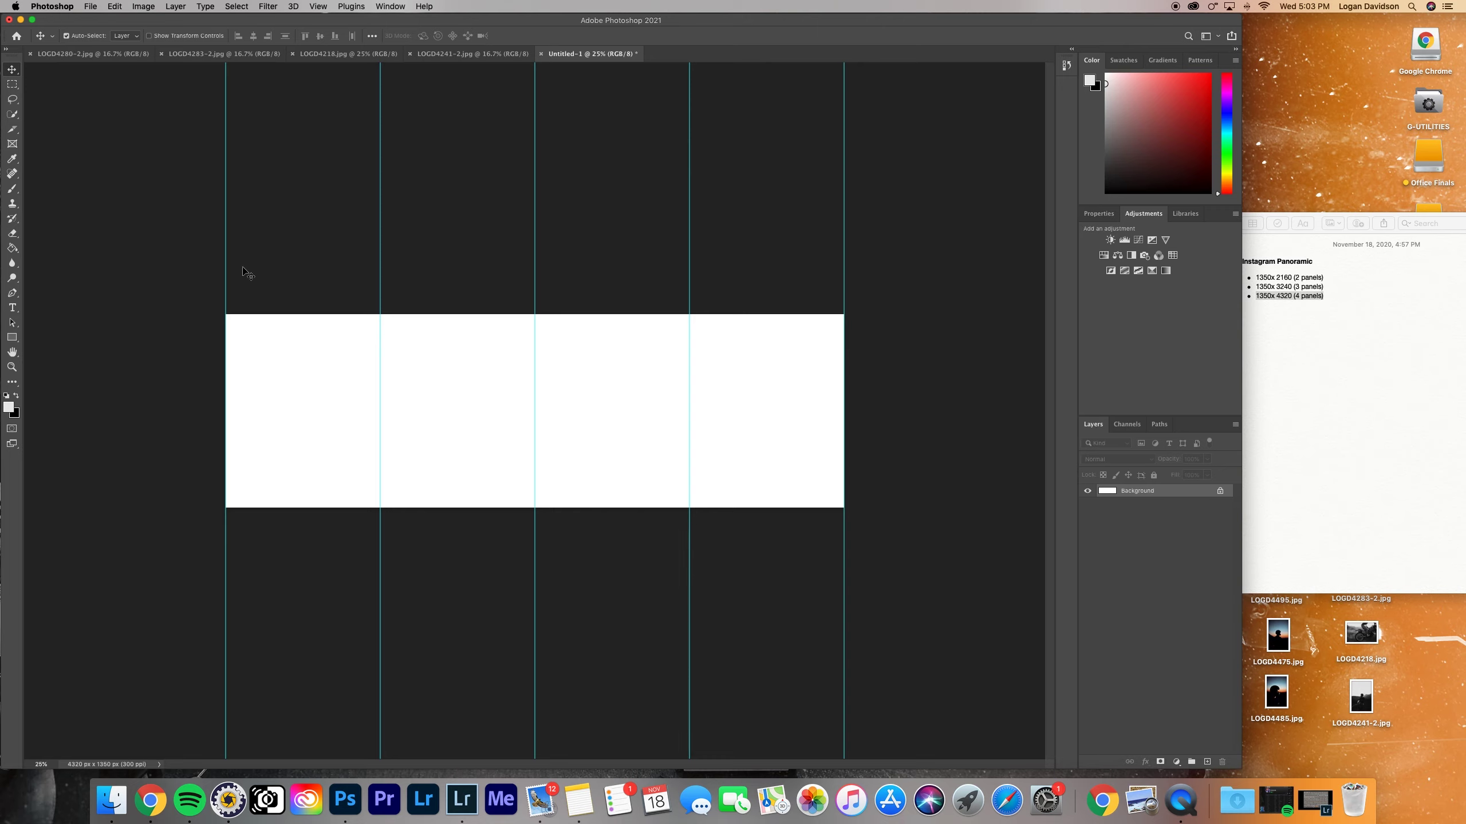
Compare the open motorcycle photos and settle on LOGD4280-2.jpg
click(93, 53)
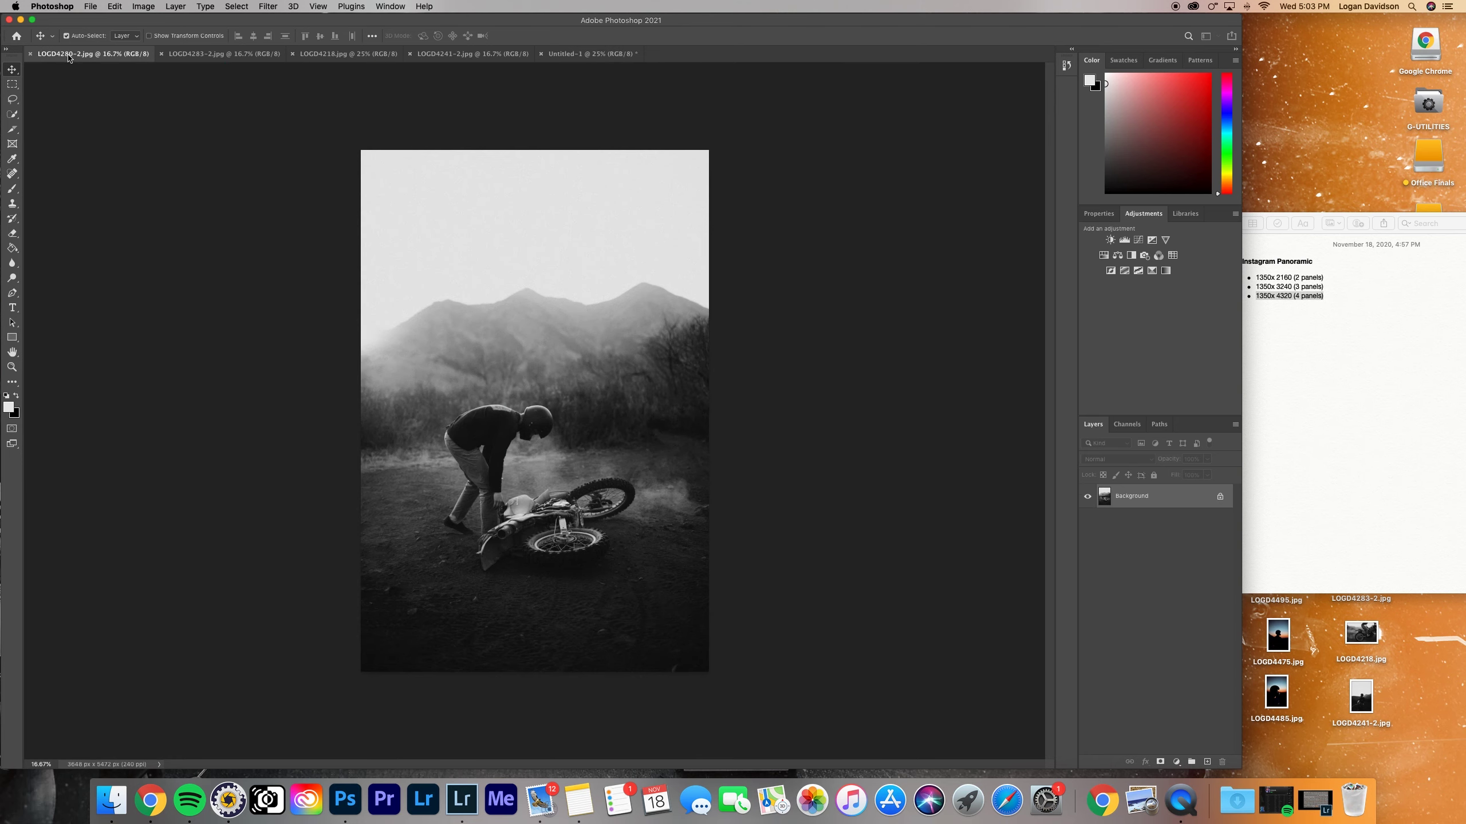
click(470, 53)
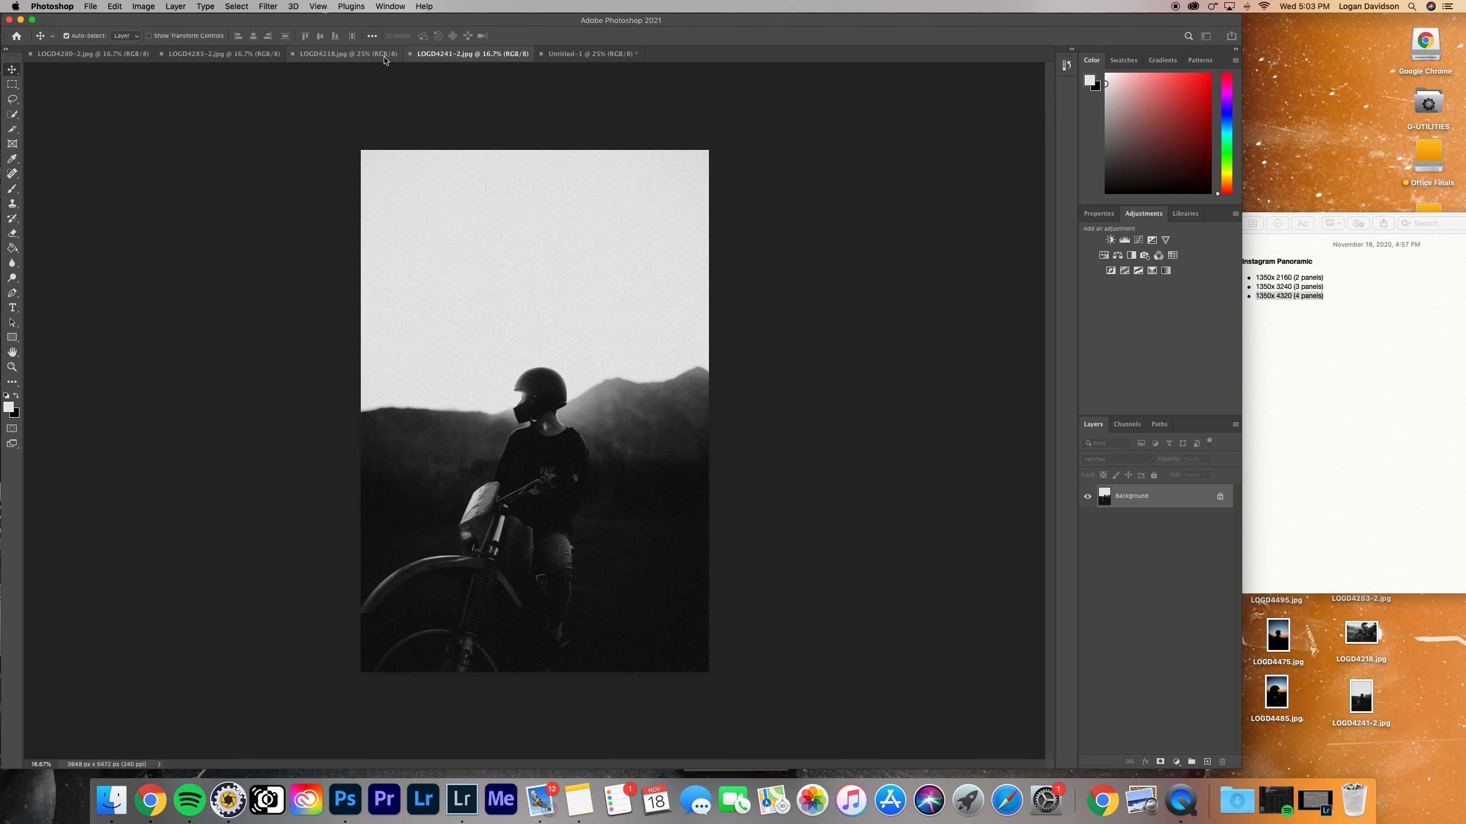
click(311, 54)
click(226, 55)
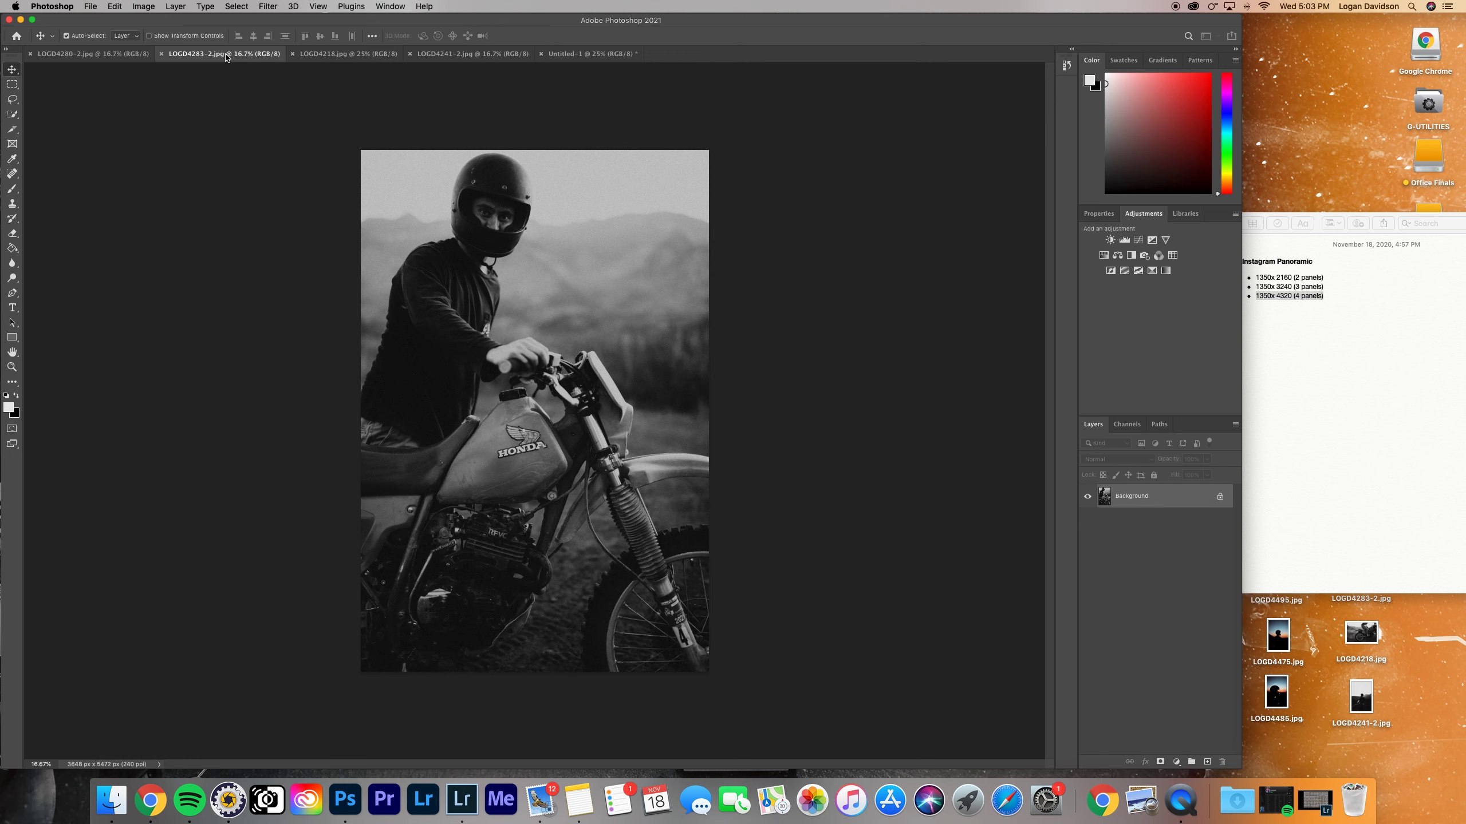
click(107, 57)
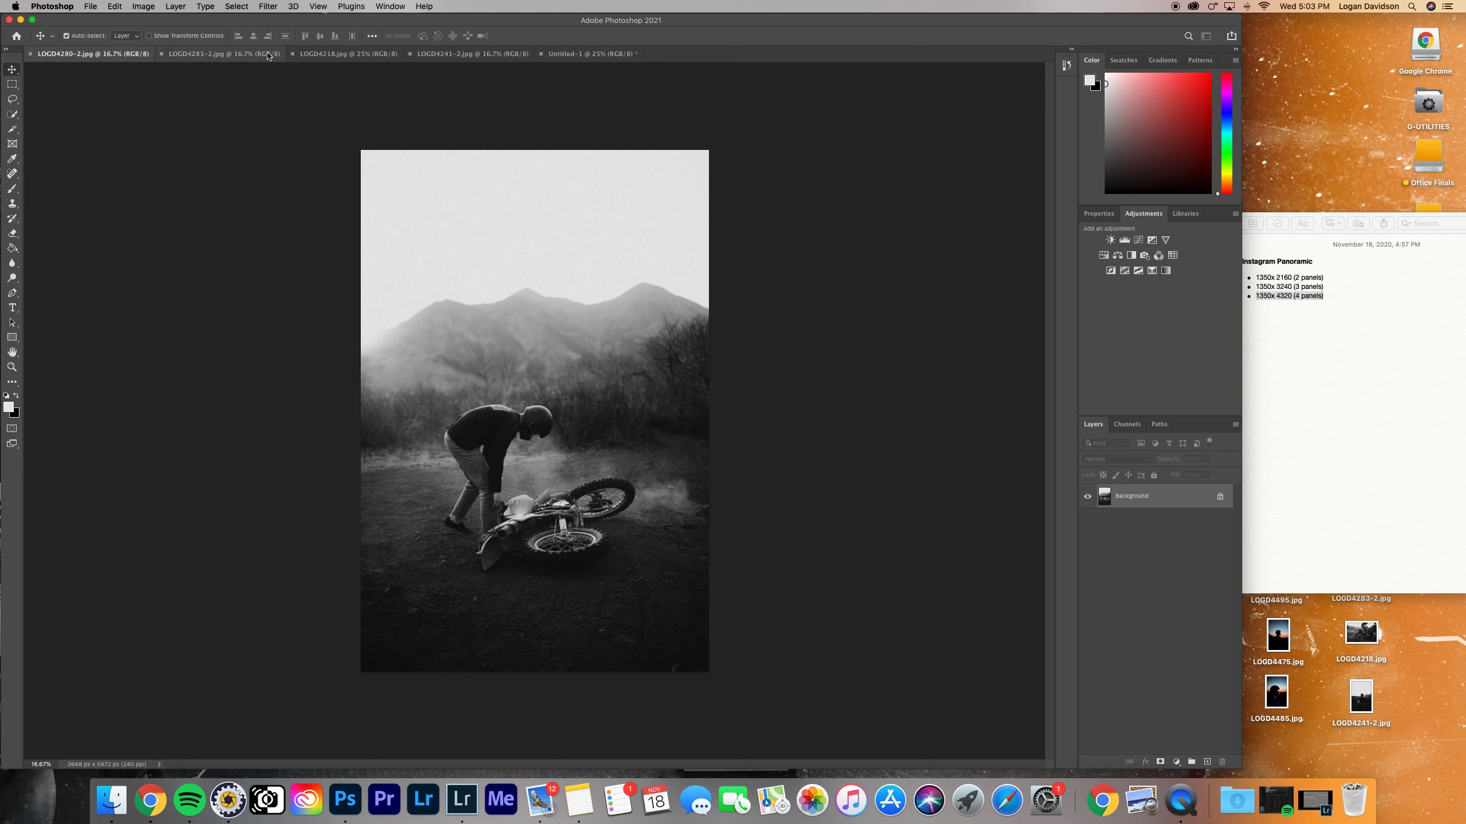
click(193, 55)
click(128, 58)
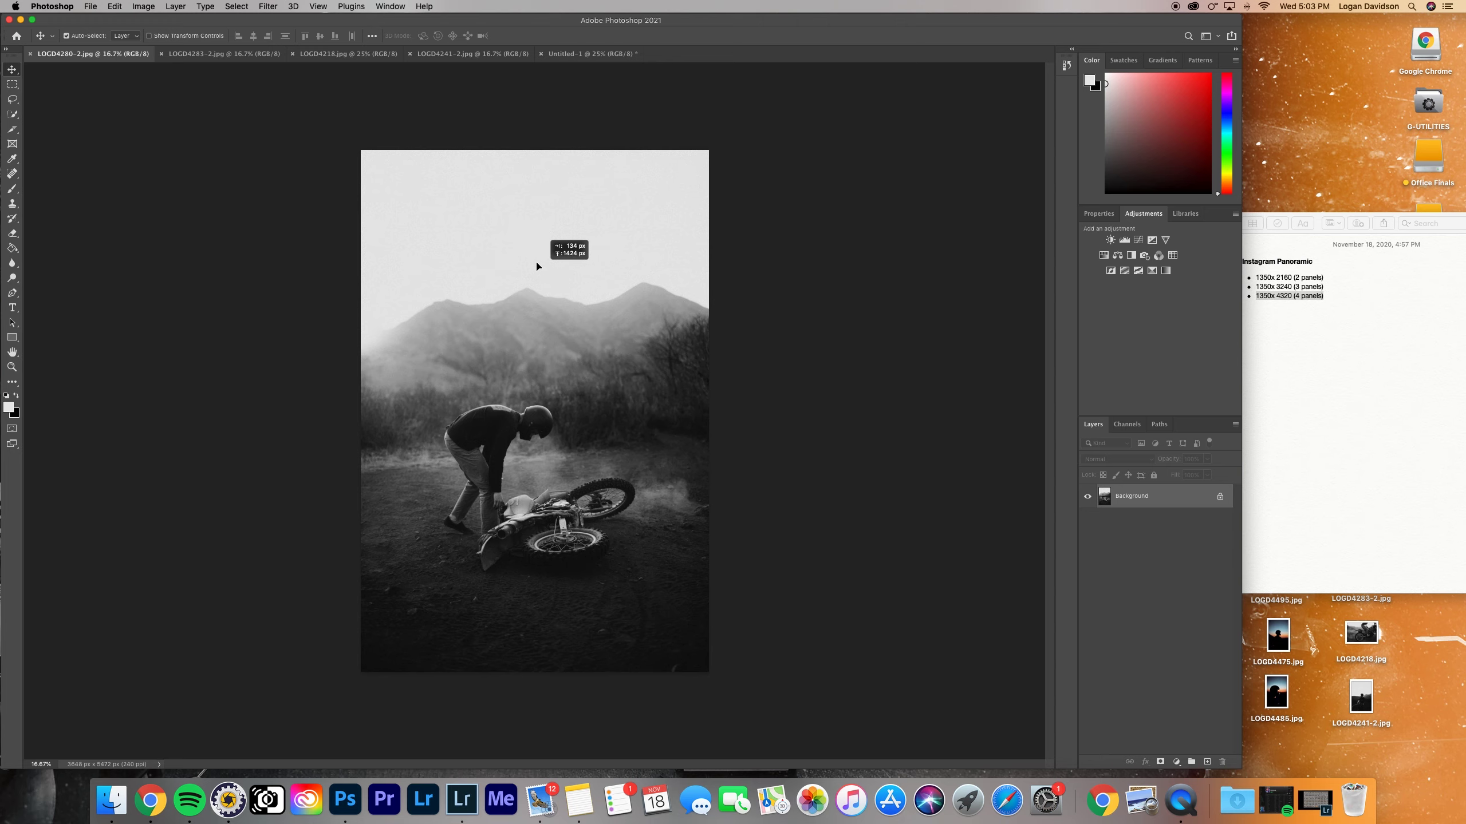
Paste the rider photo into Untitled-1 and scale it to fill the first panel
click(573, 55)
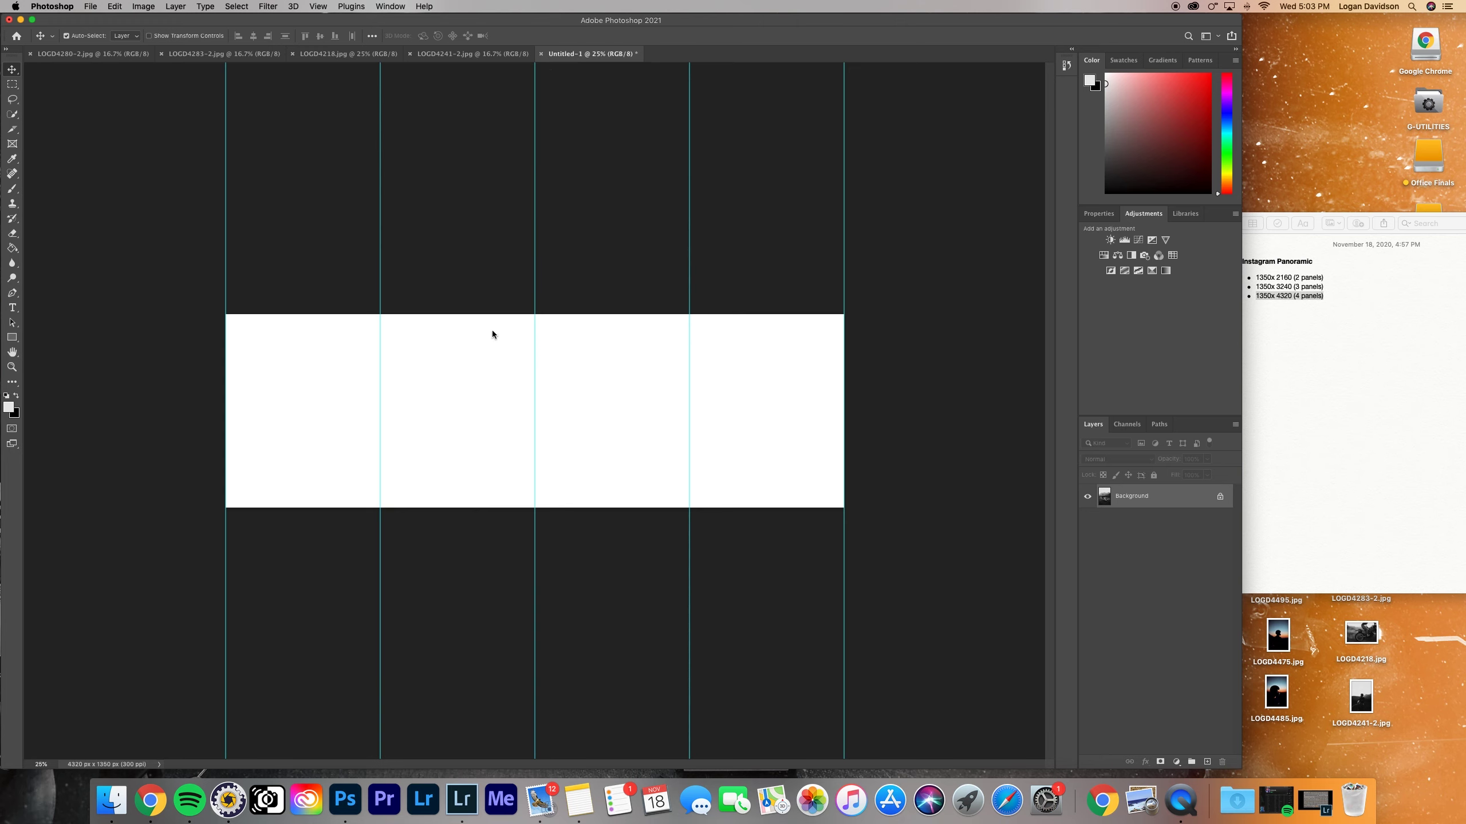
key(cmd+v)
key(super+t)
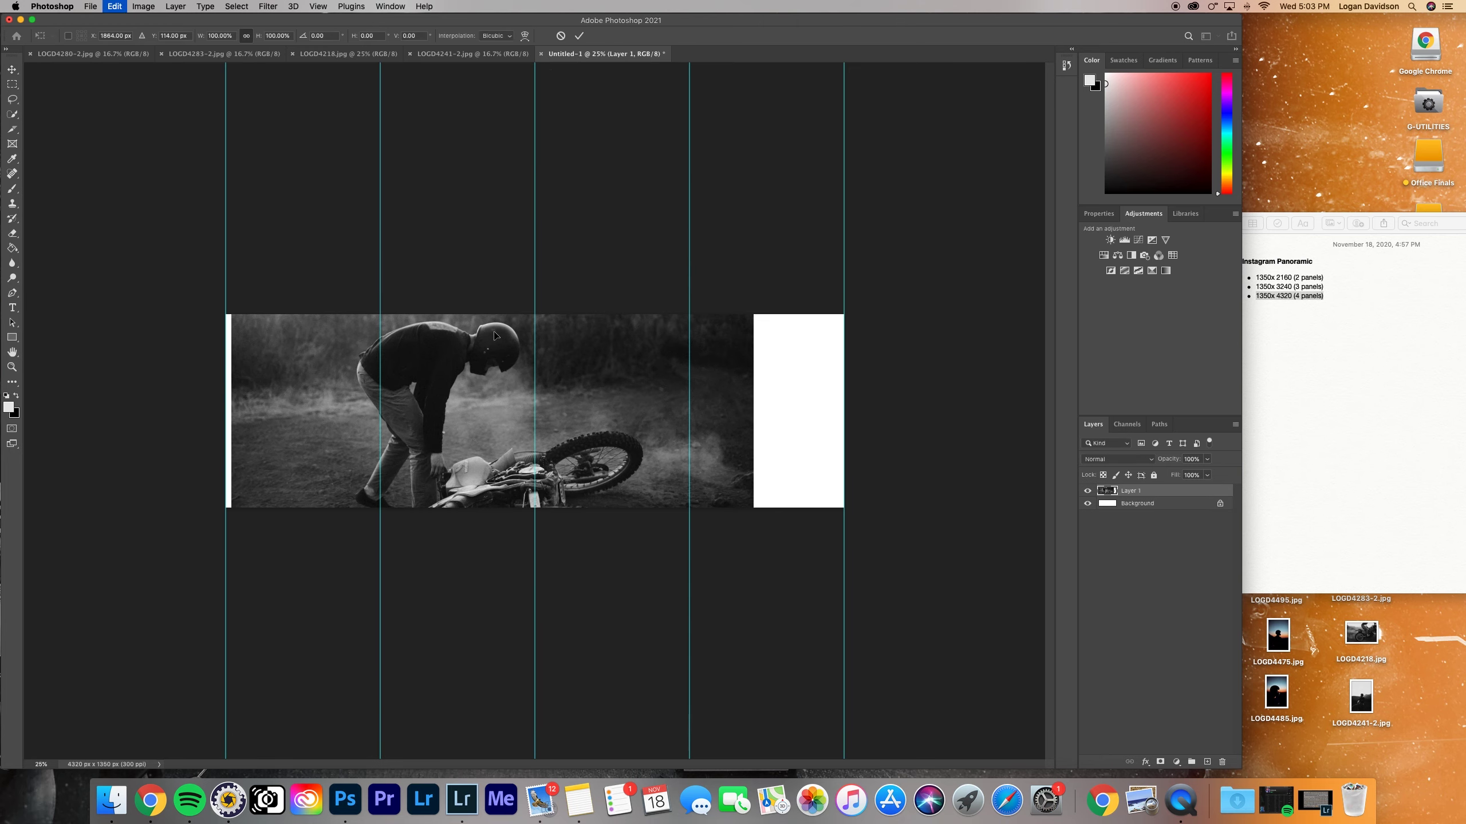
drag(755, 331, 240, 340)
drag(282, 399, 383, 550)
drag(336, 473, 404, 474)
key(Return)
key(z)
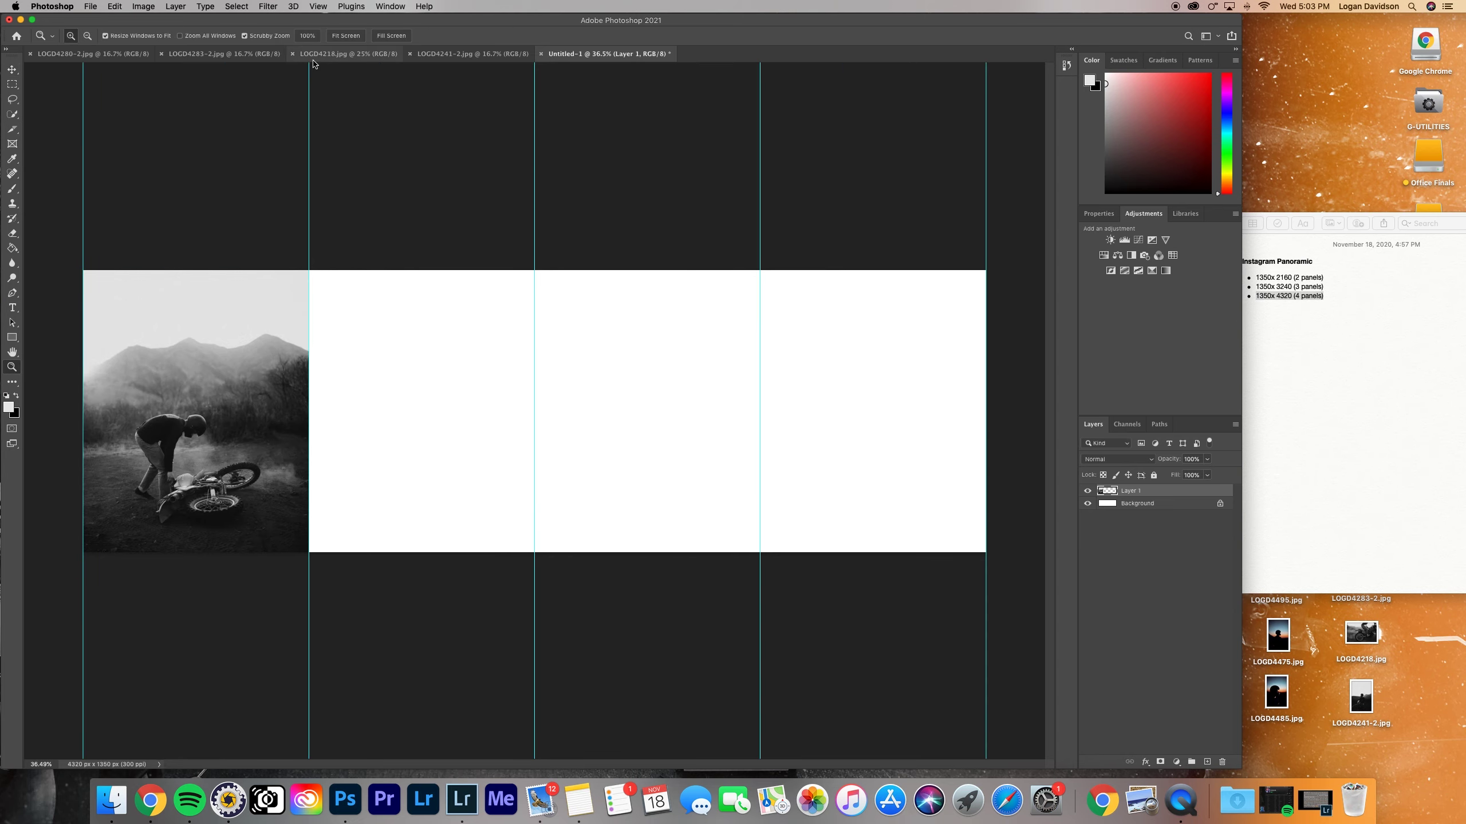
Bring the LOGD4283-2 Honda rider photo in and scale it into the second panel
click(83, 54)
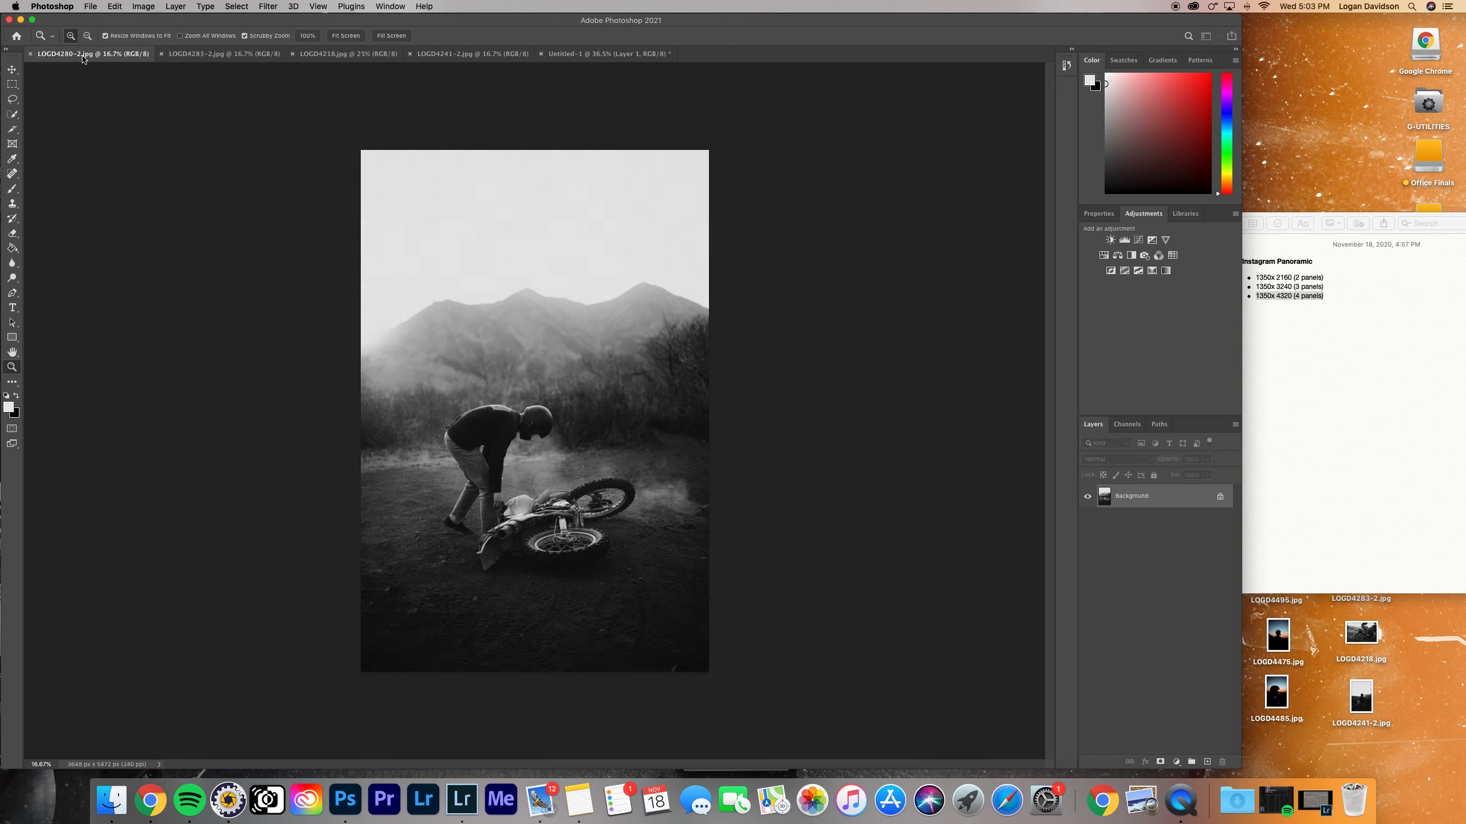
click(204, 56)
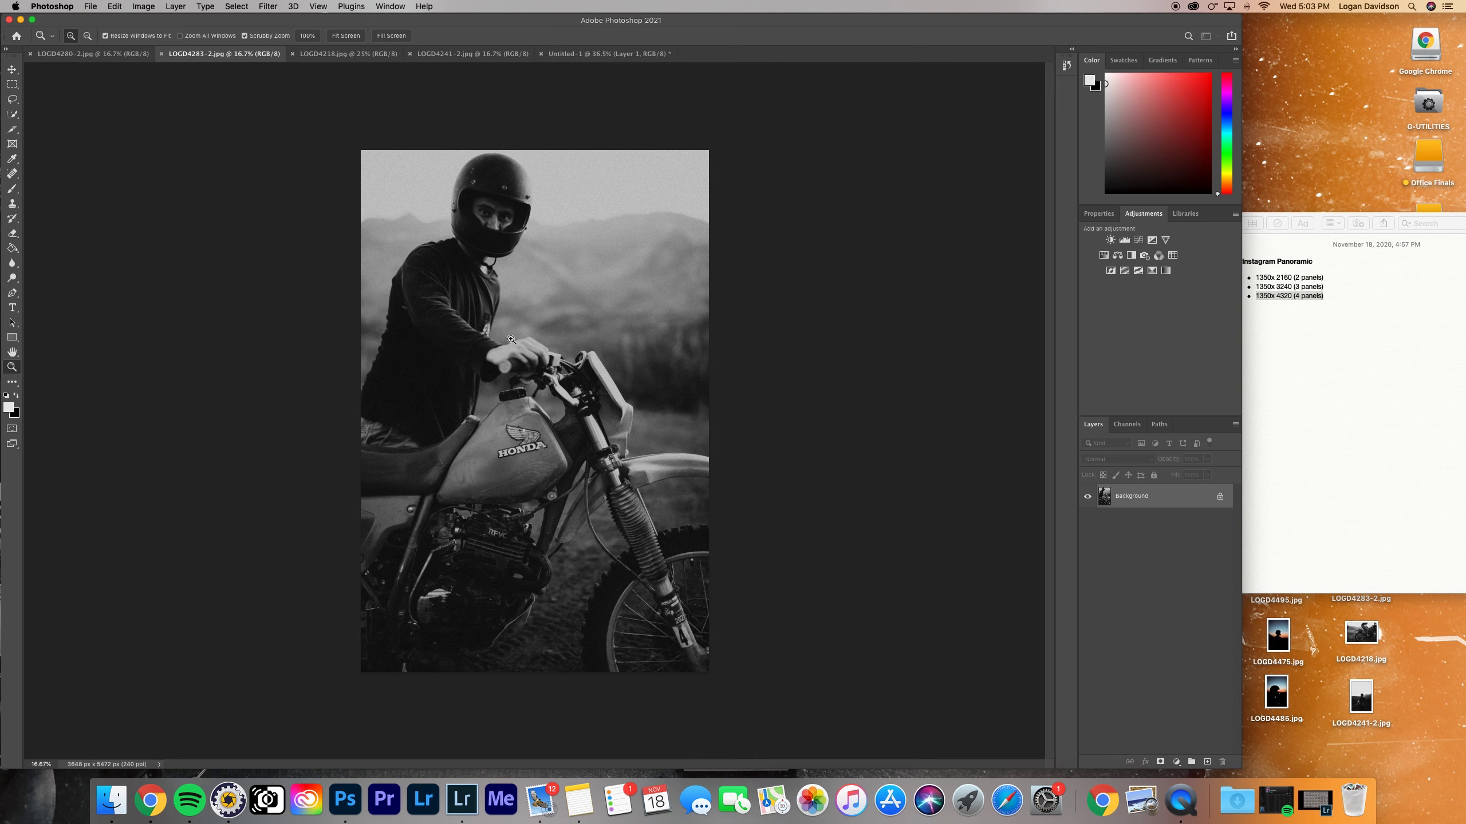
drag(511, 344, 589, 409)
key(super+t)
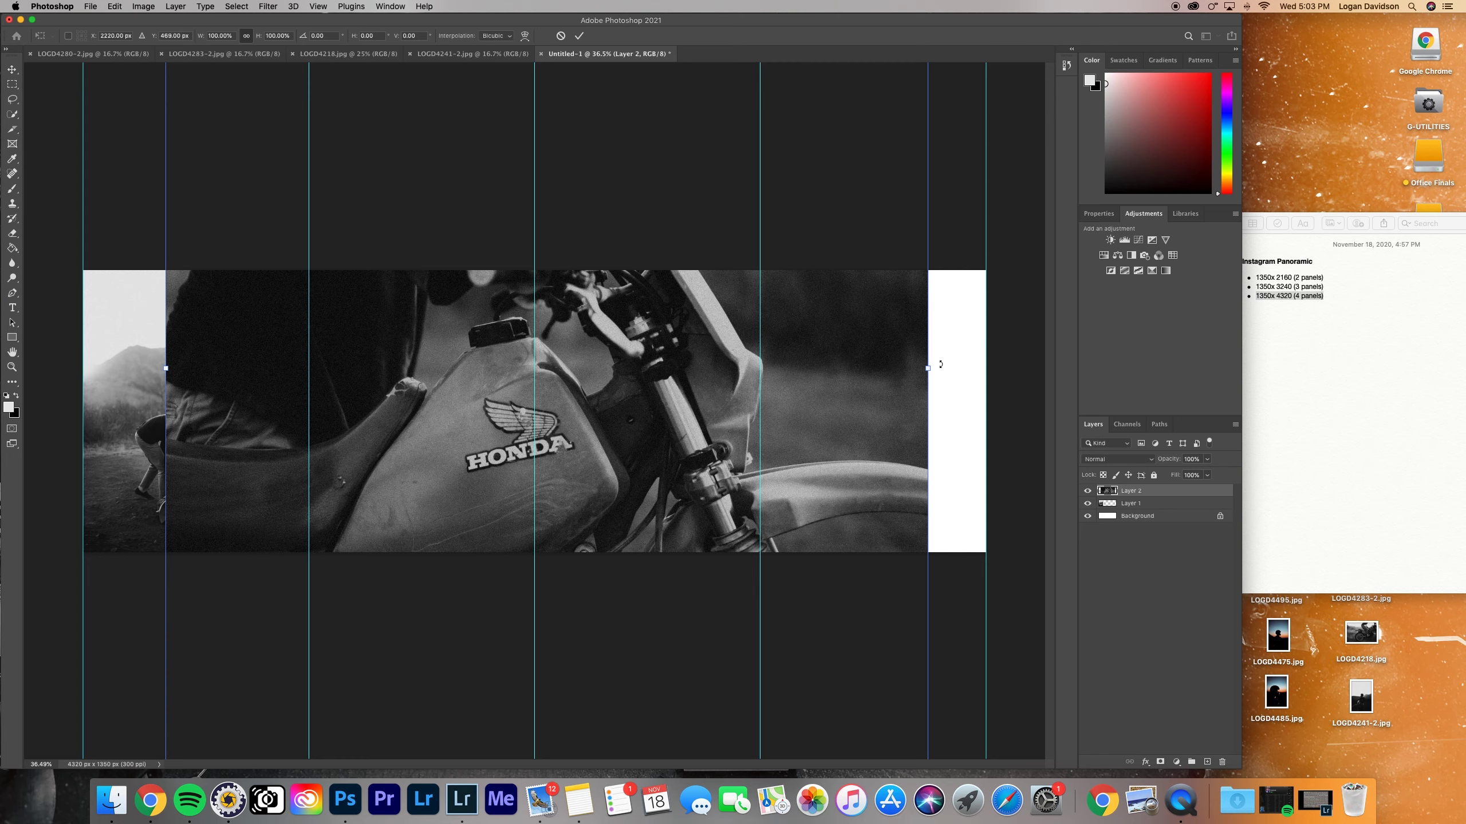
drag(928, 367, 337, 368)
drag(230, 361, 399, 410)
drag(499, 412, 418, 400)
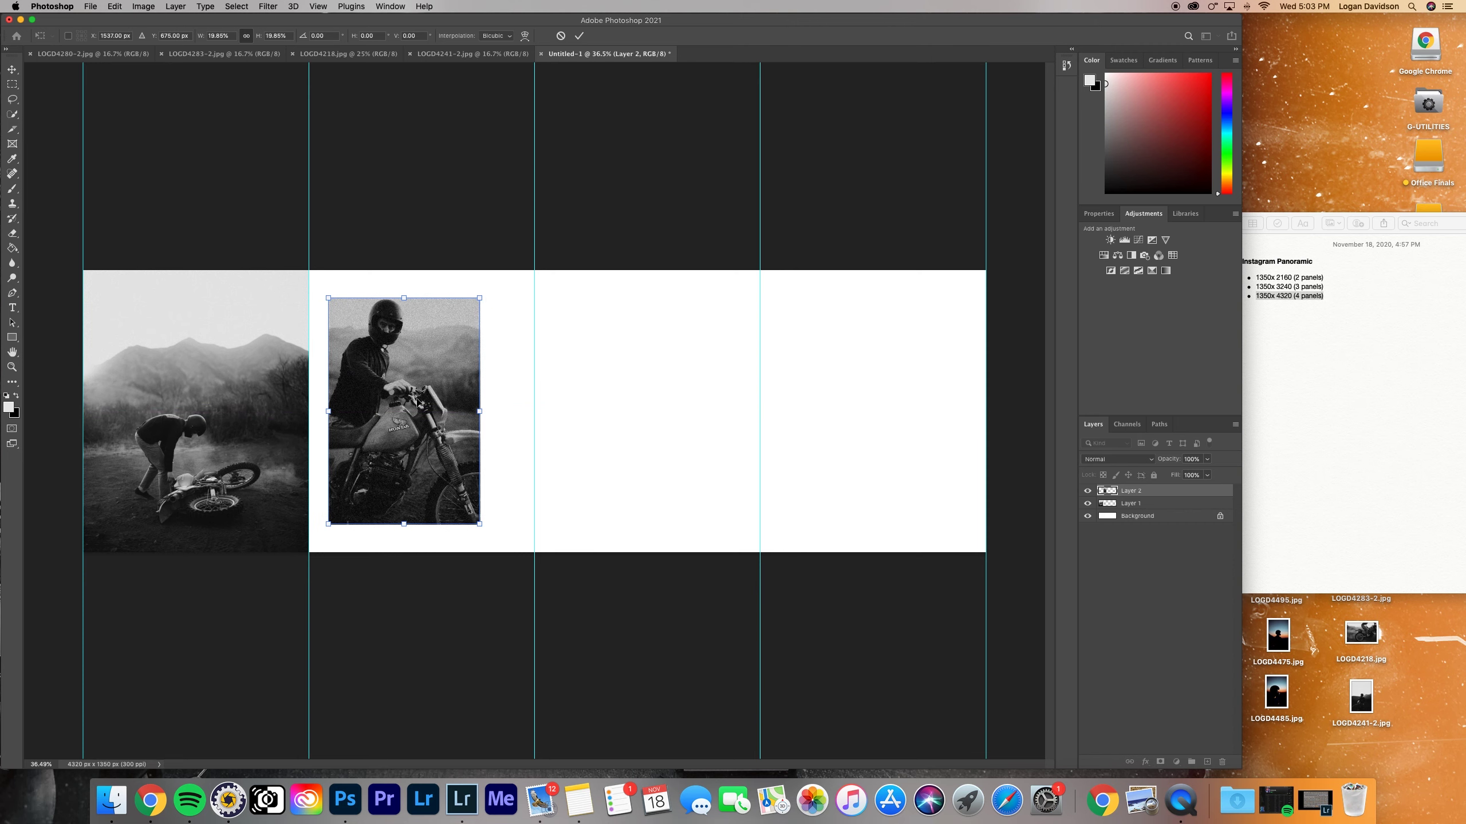
key(Return)
Bring the LOGD4218 XR motorcycle photo in and scale it into the third panel
click(349, 53)
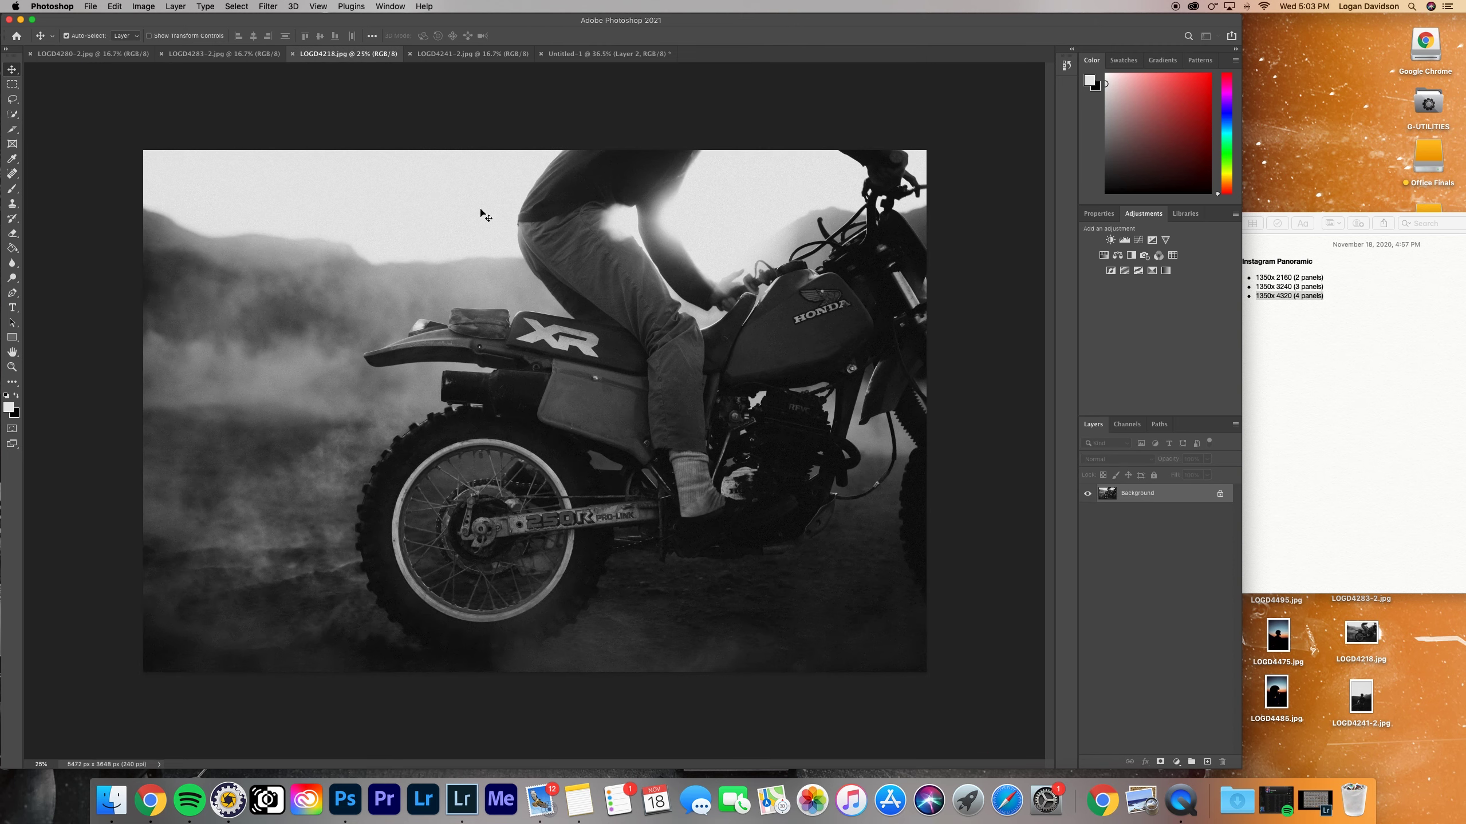
drag(605, 62, 635, 410)
key(super+t)
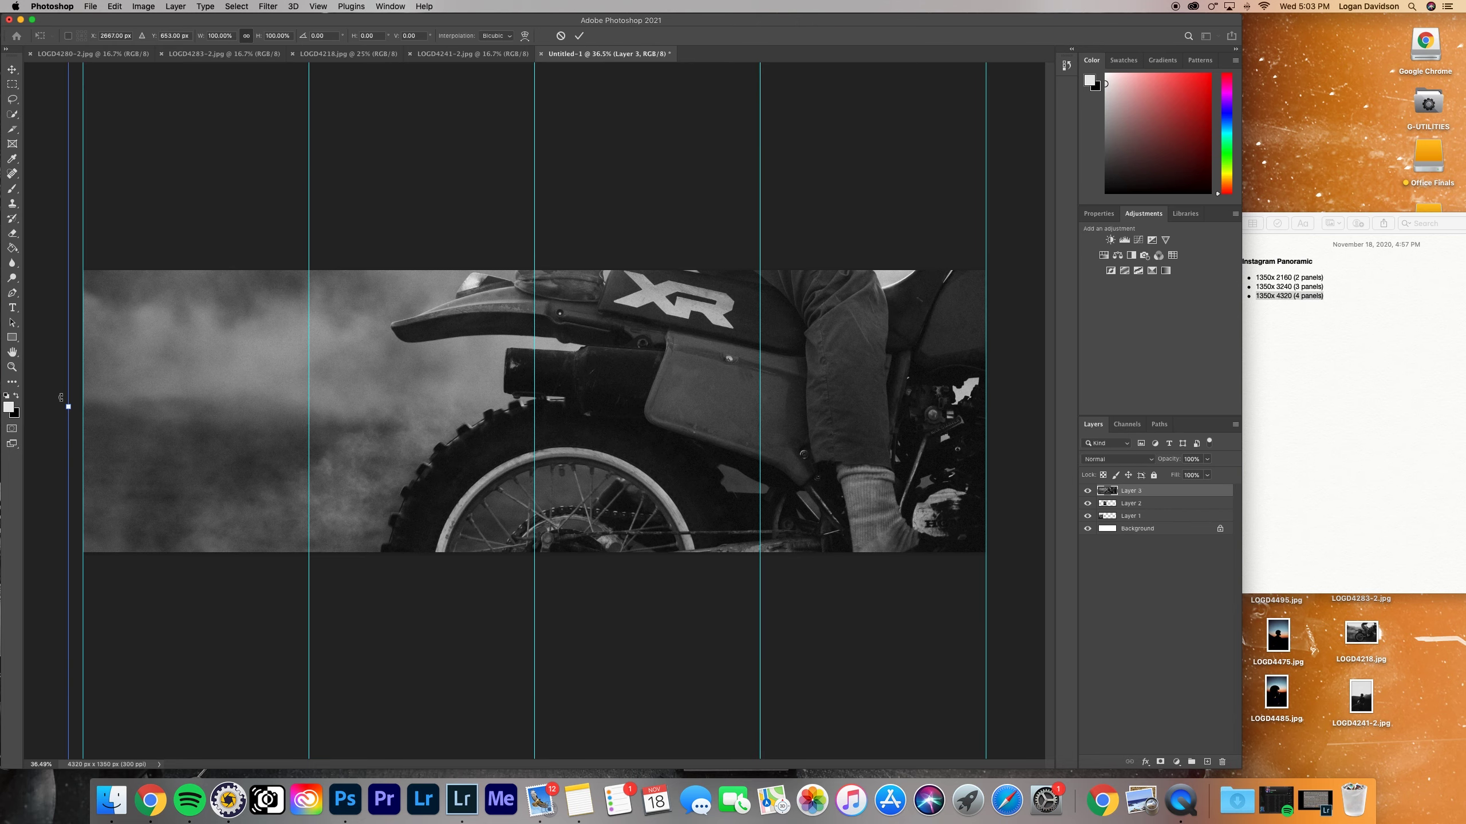
drag(68, 406, 557, 374)
drag(491, 407, 591, 415)
key(Return)
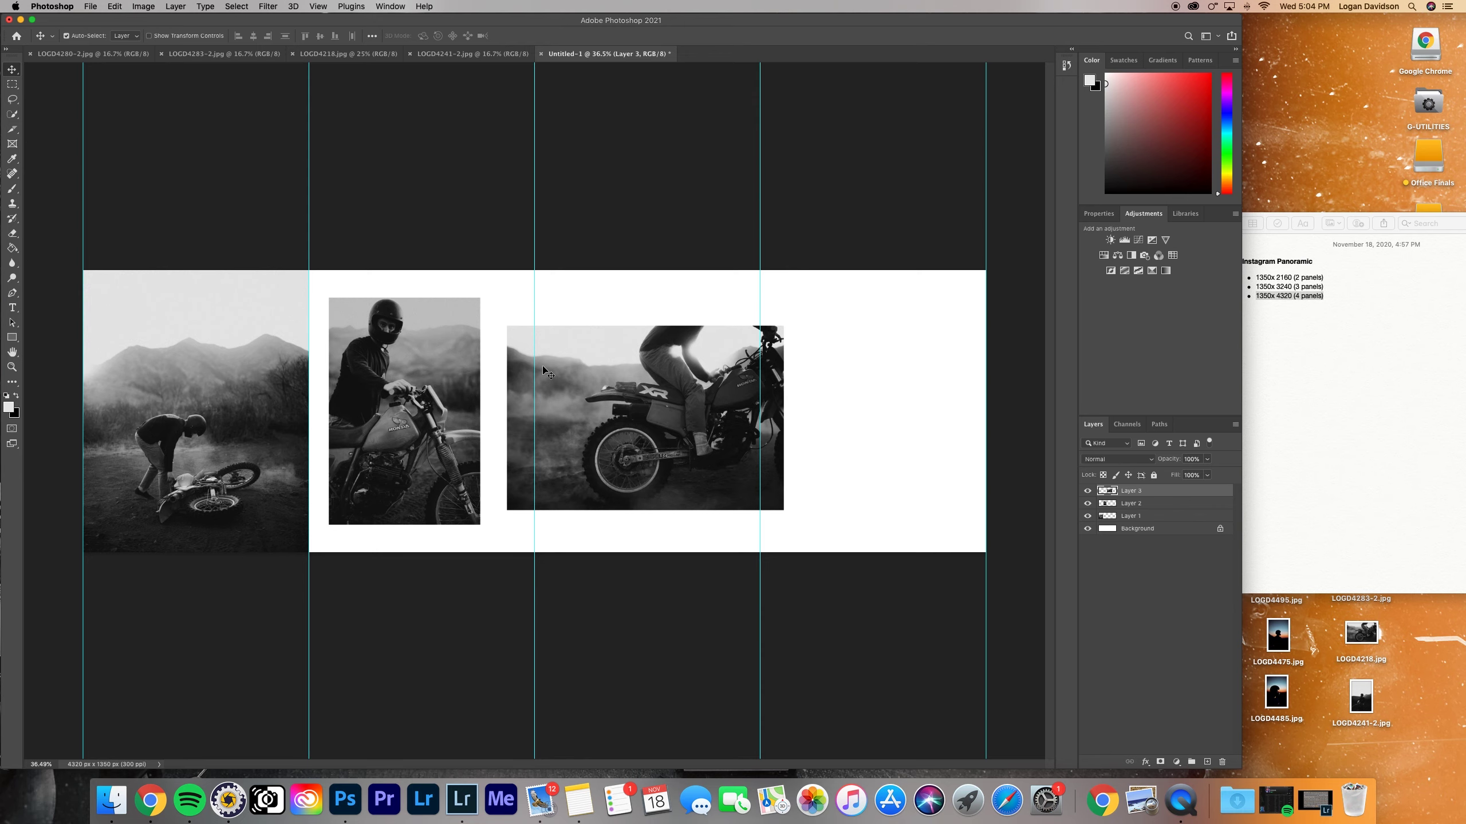
key(z)
drag(417, 414, 456, 409)
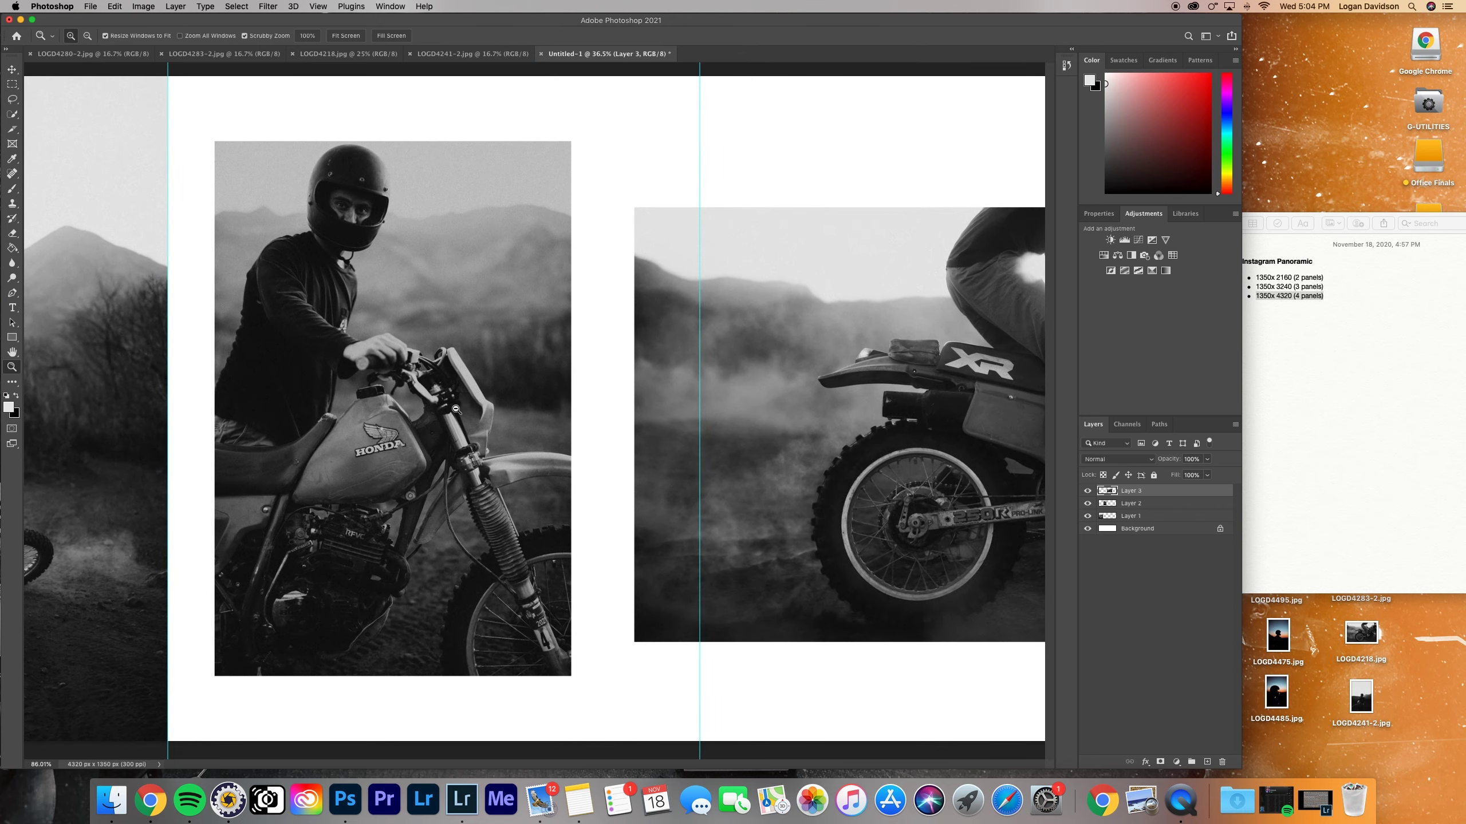
scroll(422, 361, right, 15)
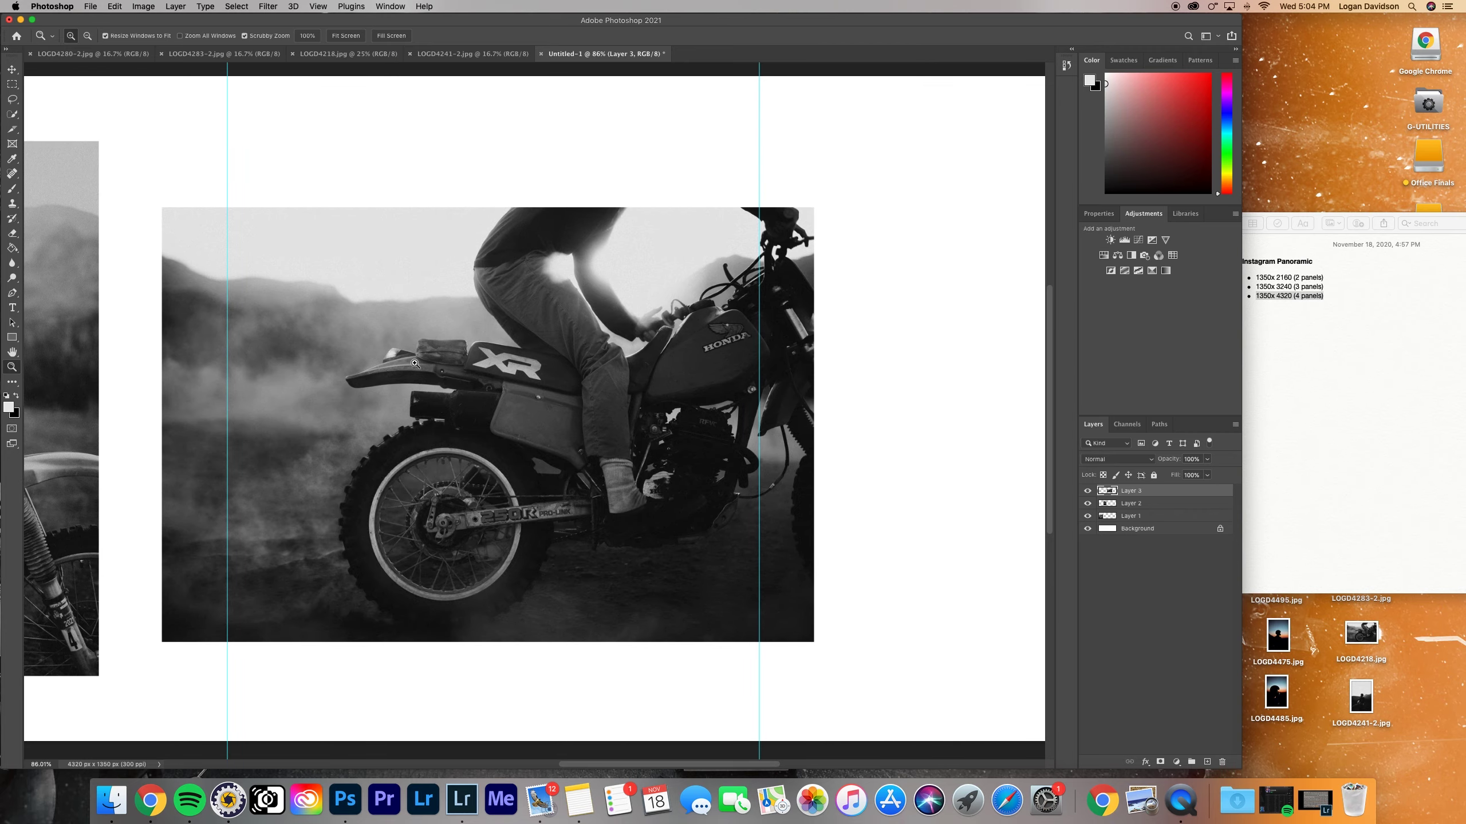
scroll(336, 368, left, 1)
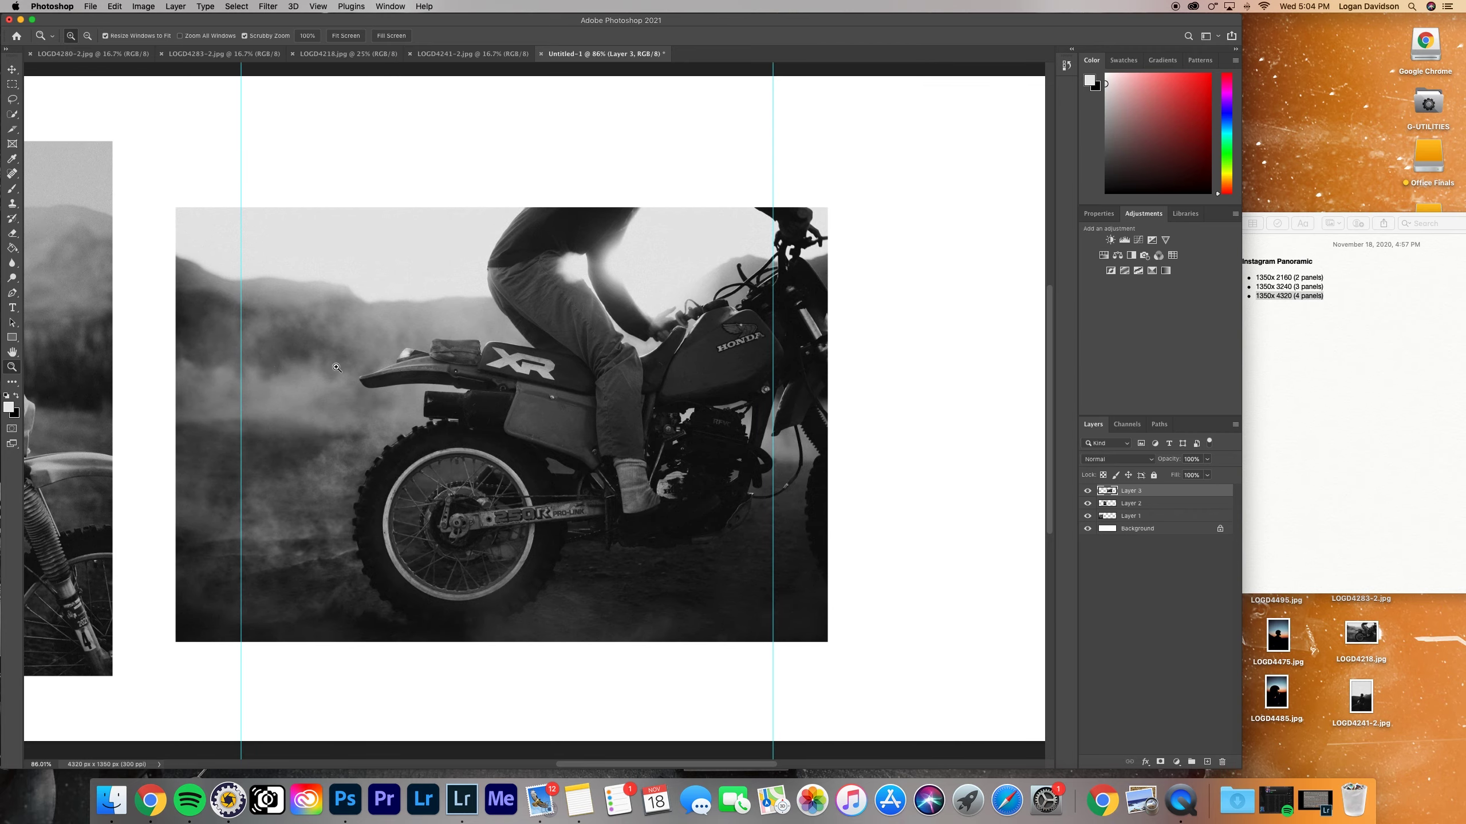
drag(399, 377, 542, 397)
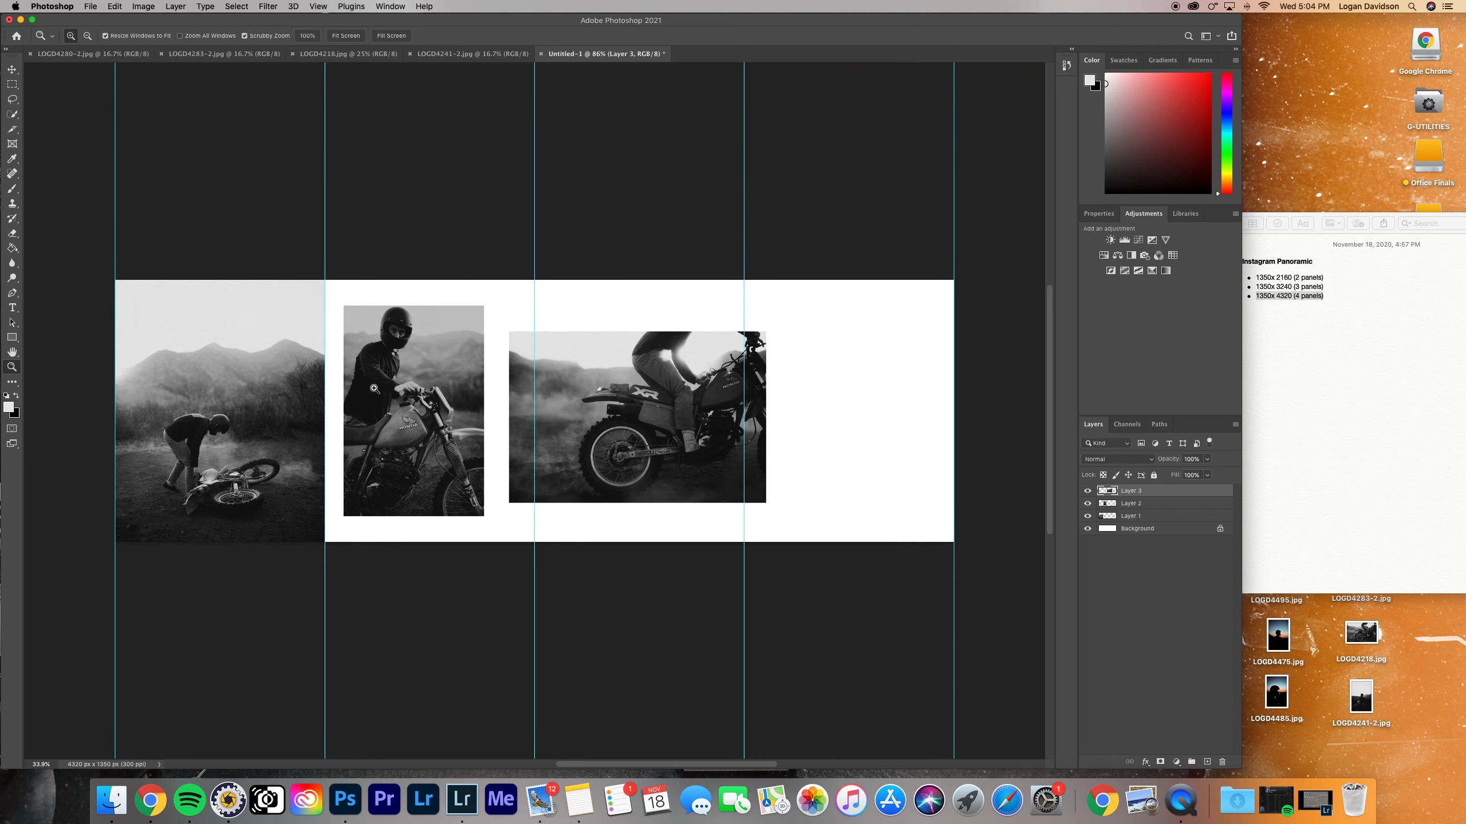
Bring the LOGD4241-2 helmeted rider photo in and scale it to fill the fourth panel
click(465, 55)
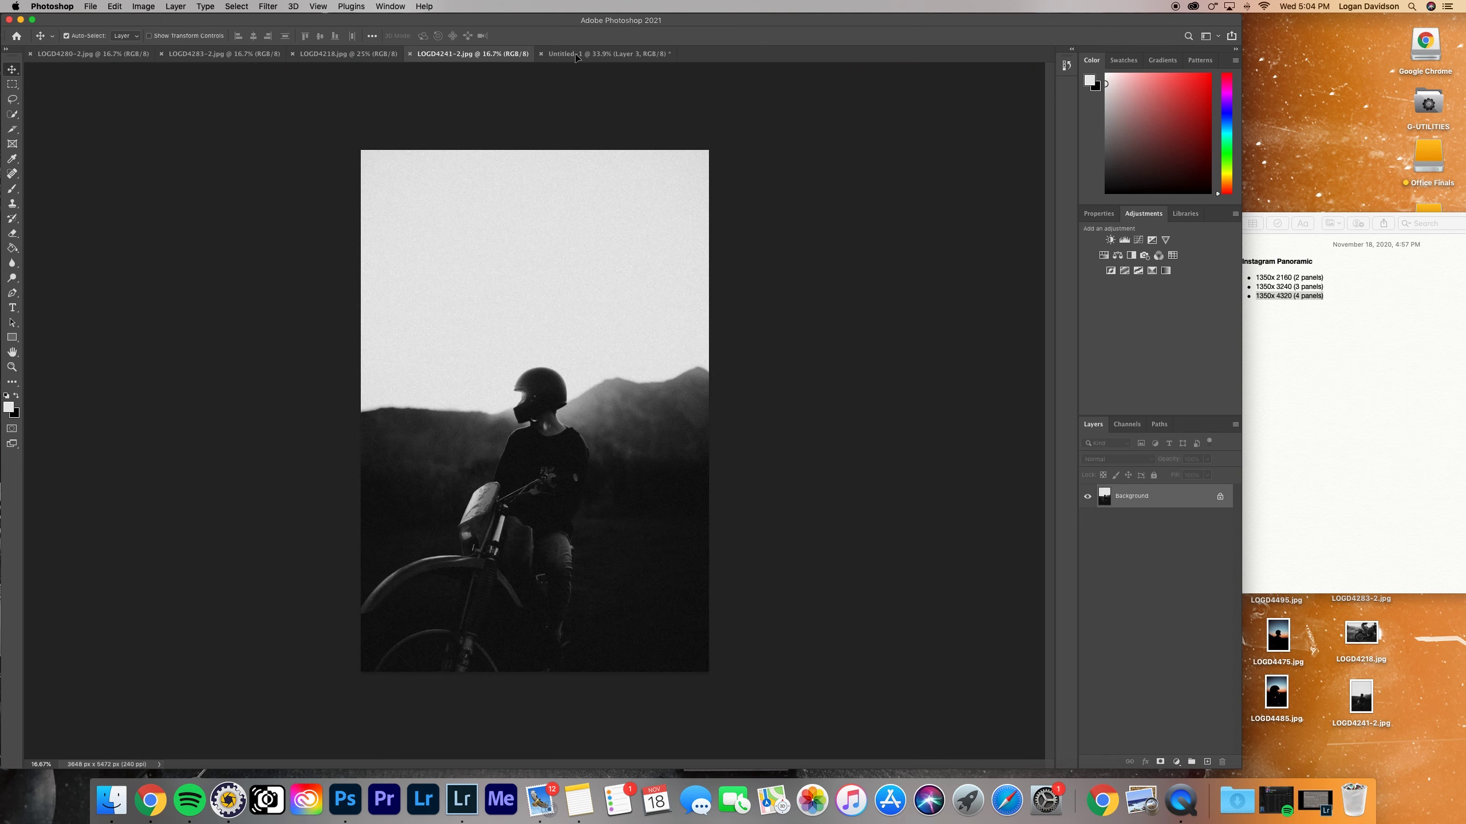
drag(575, 56, 831, 460)
key(super+t)
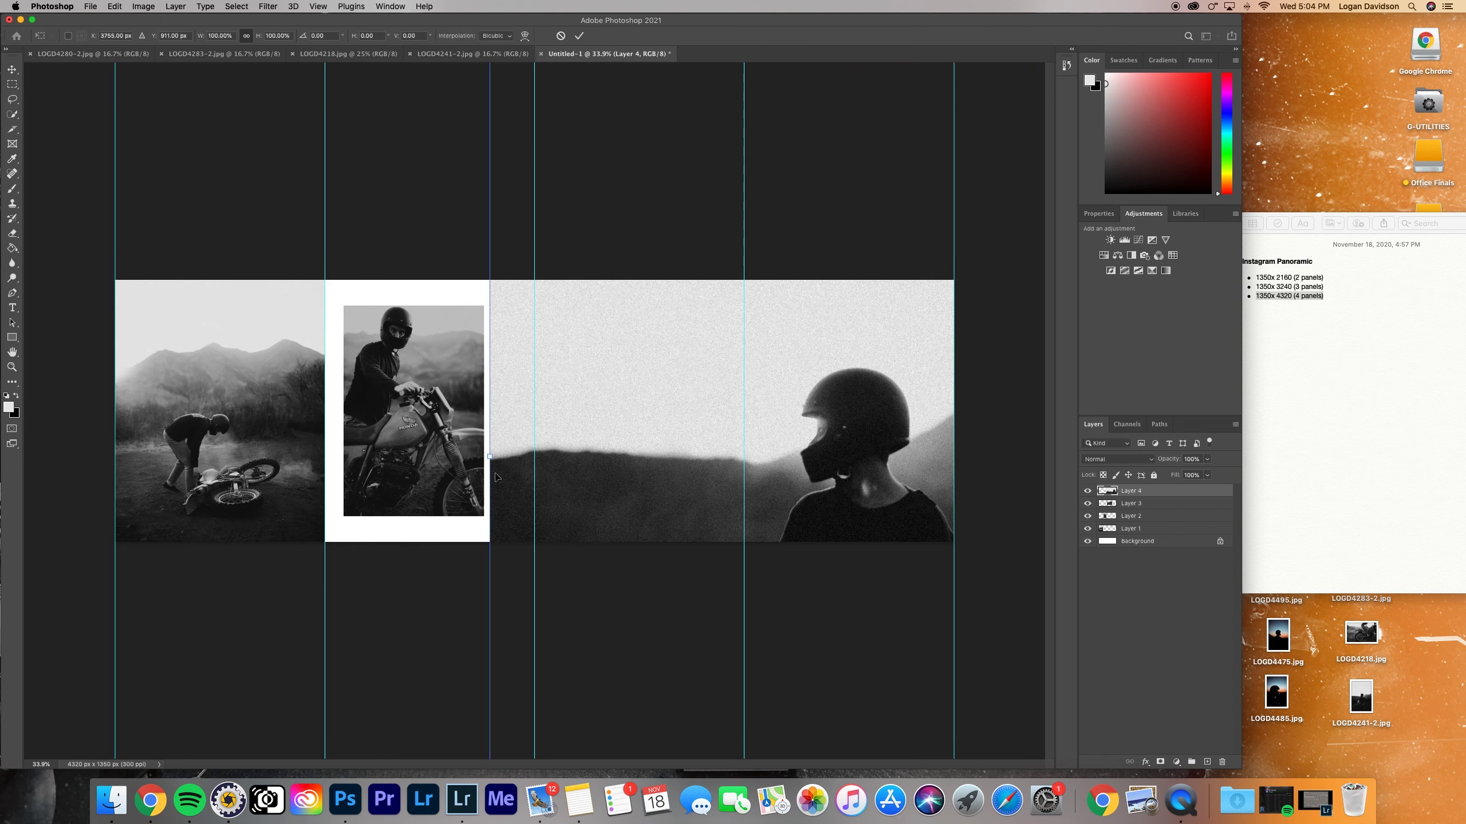
drag(490, 456, 920, 421)
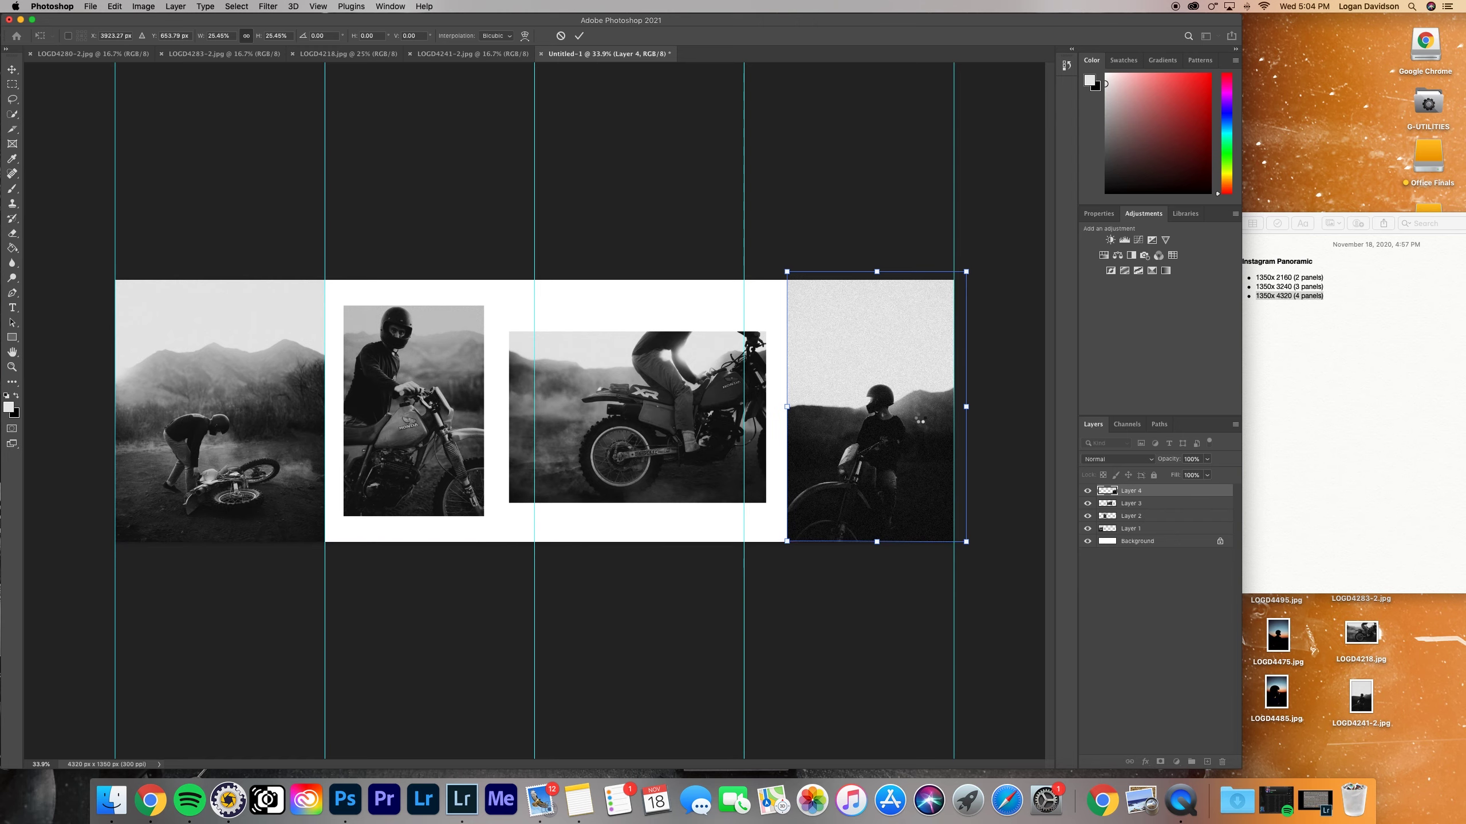
key(Return)
key(z)
mouse_move(611, 454)
mouse_down()
mouse_move(581, 453)
mouse_move(616, 445)
mouse_up()
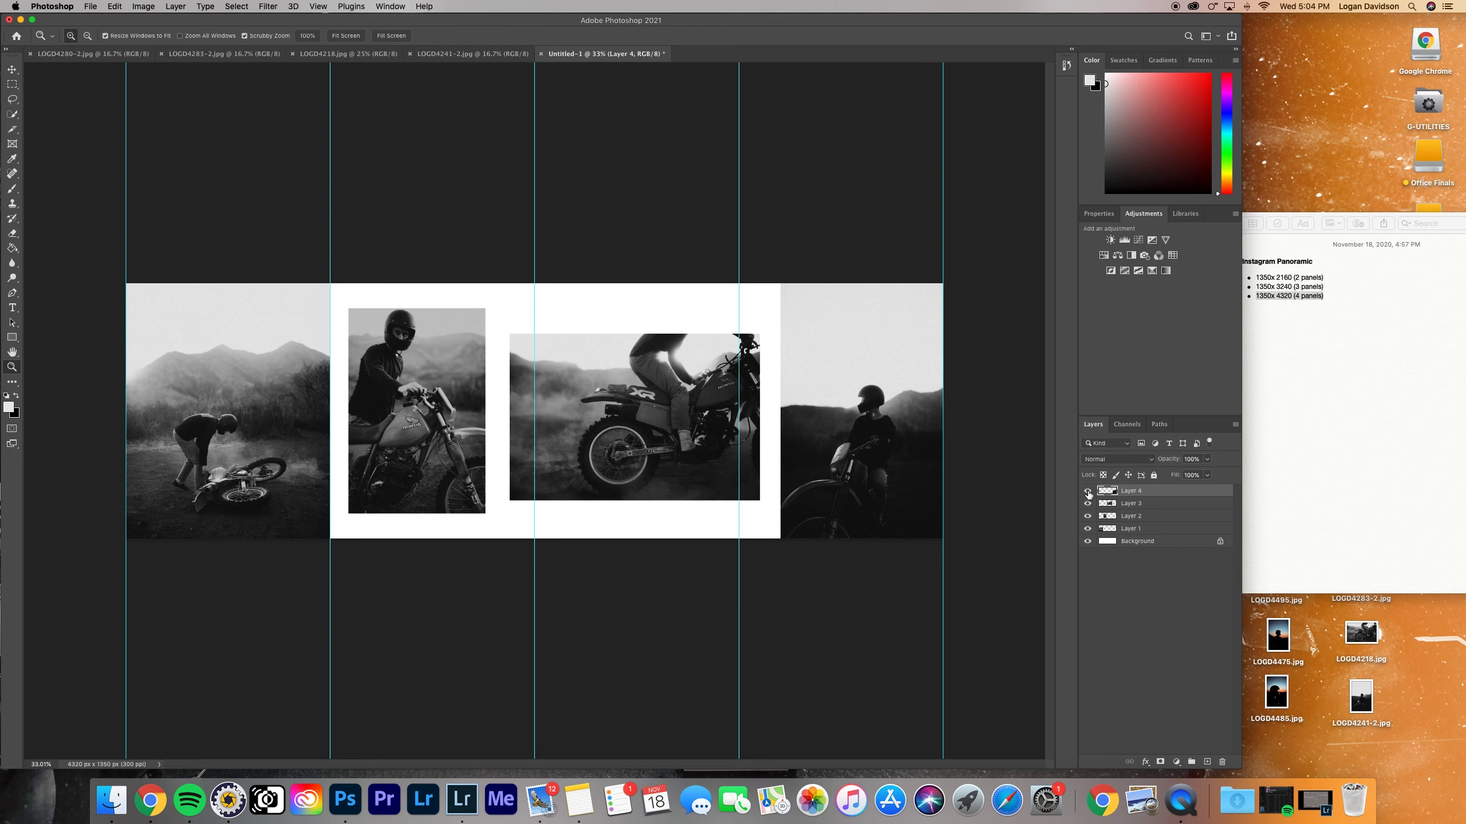
Hide Layers 2–4 and fill the Background layer with a sampled light grey
drag(1088, 491, 1089, 520)
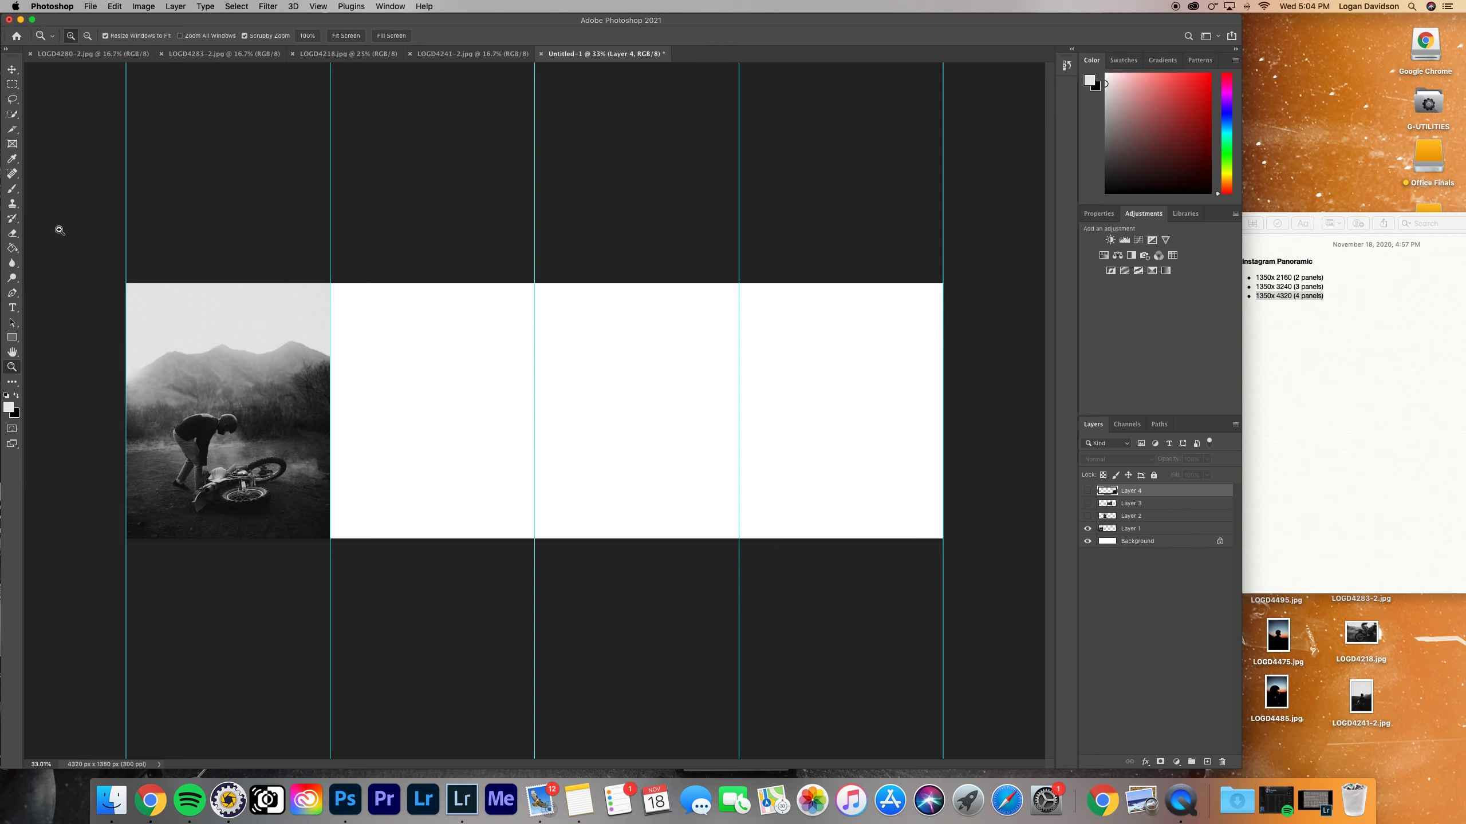
click(13, 158)
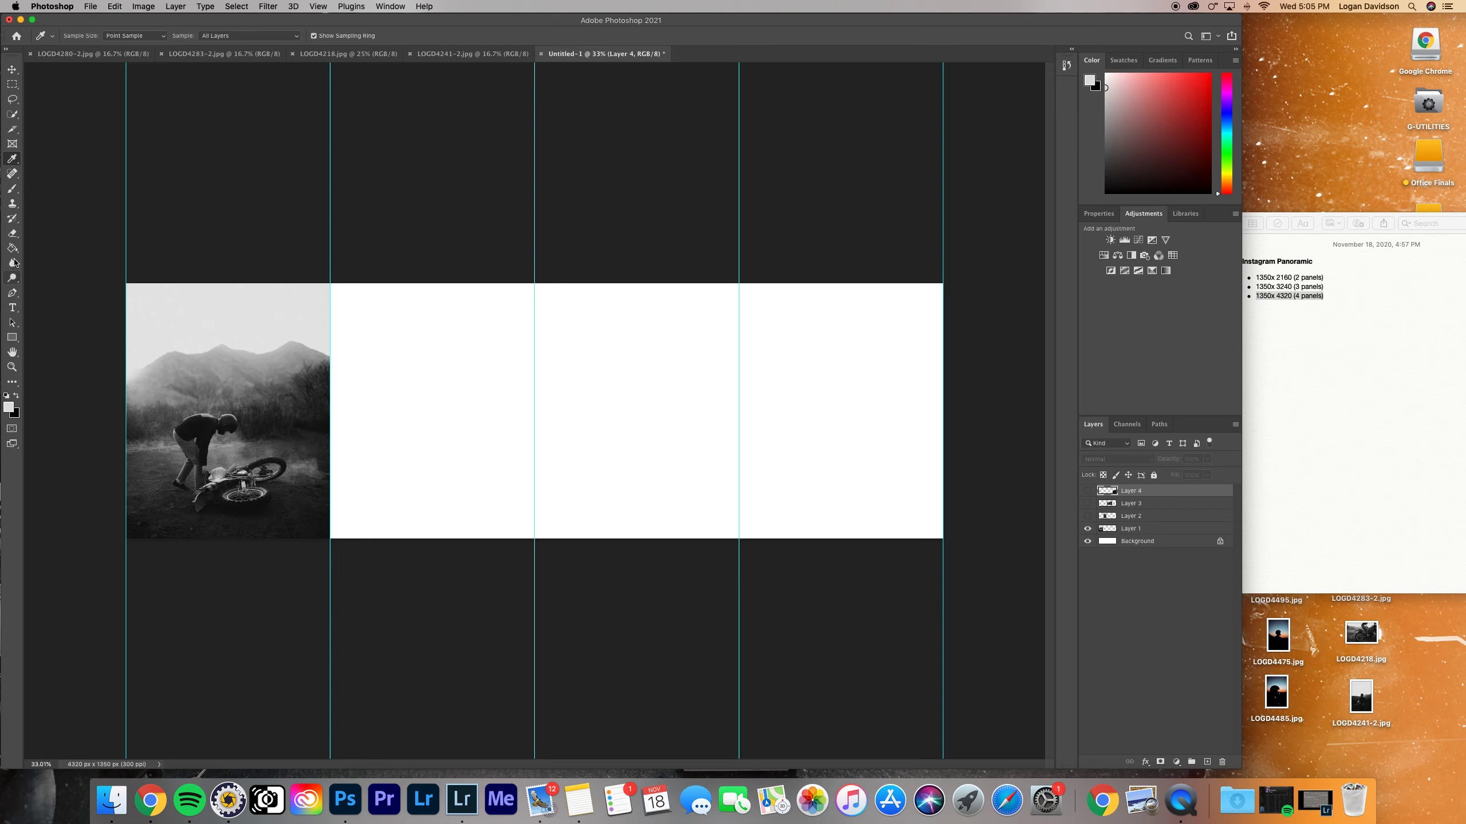
click(13, 250)
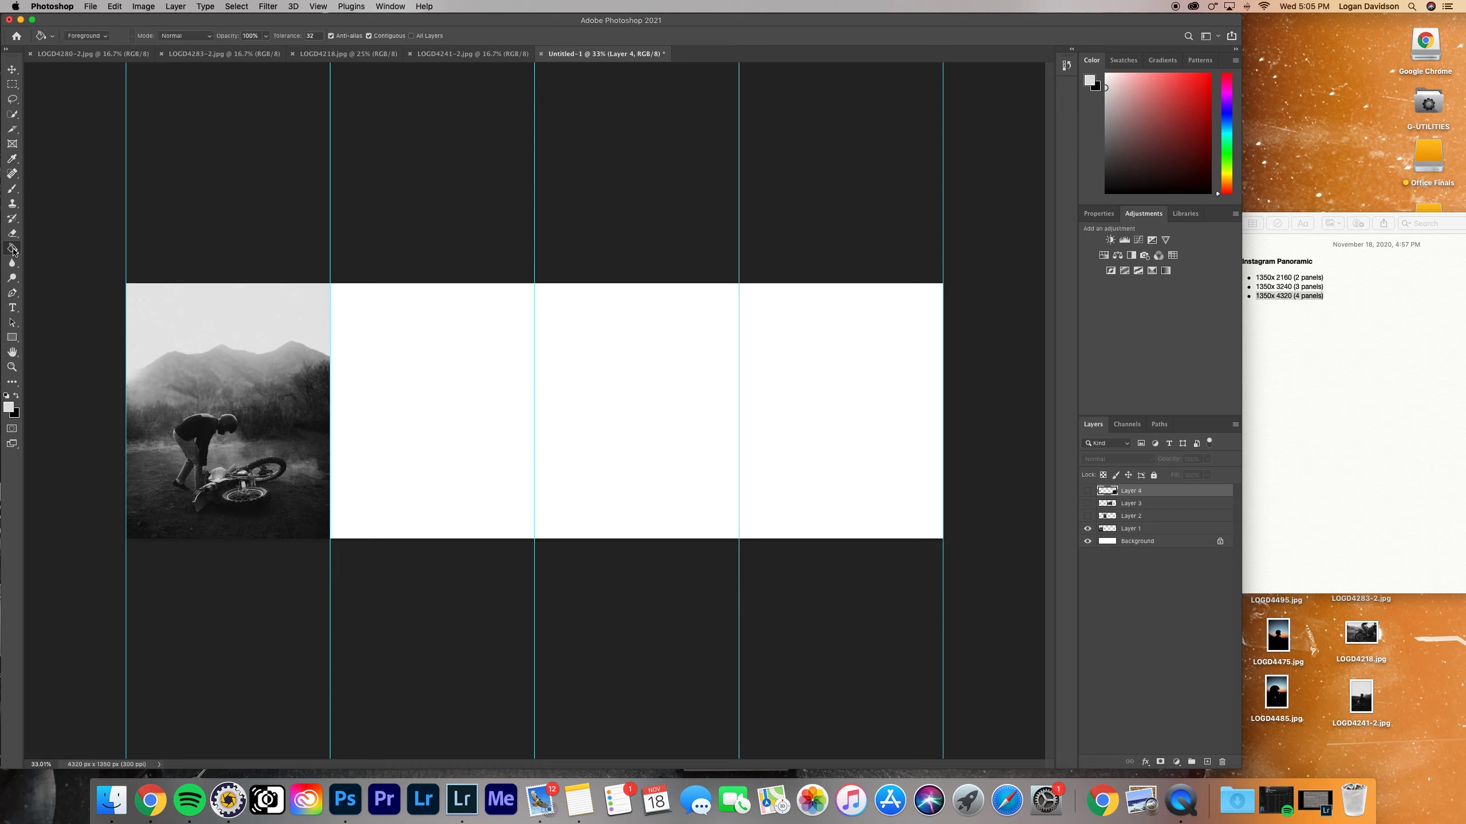
click(1132, 542)
click(760, 483)
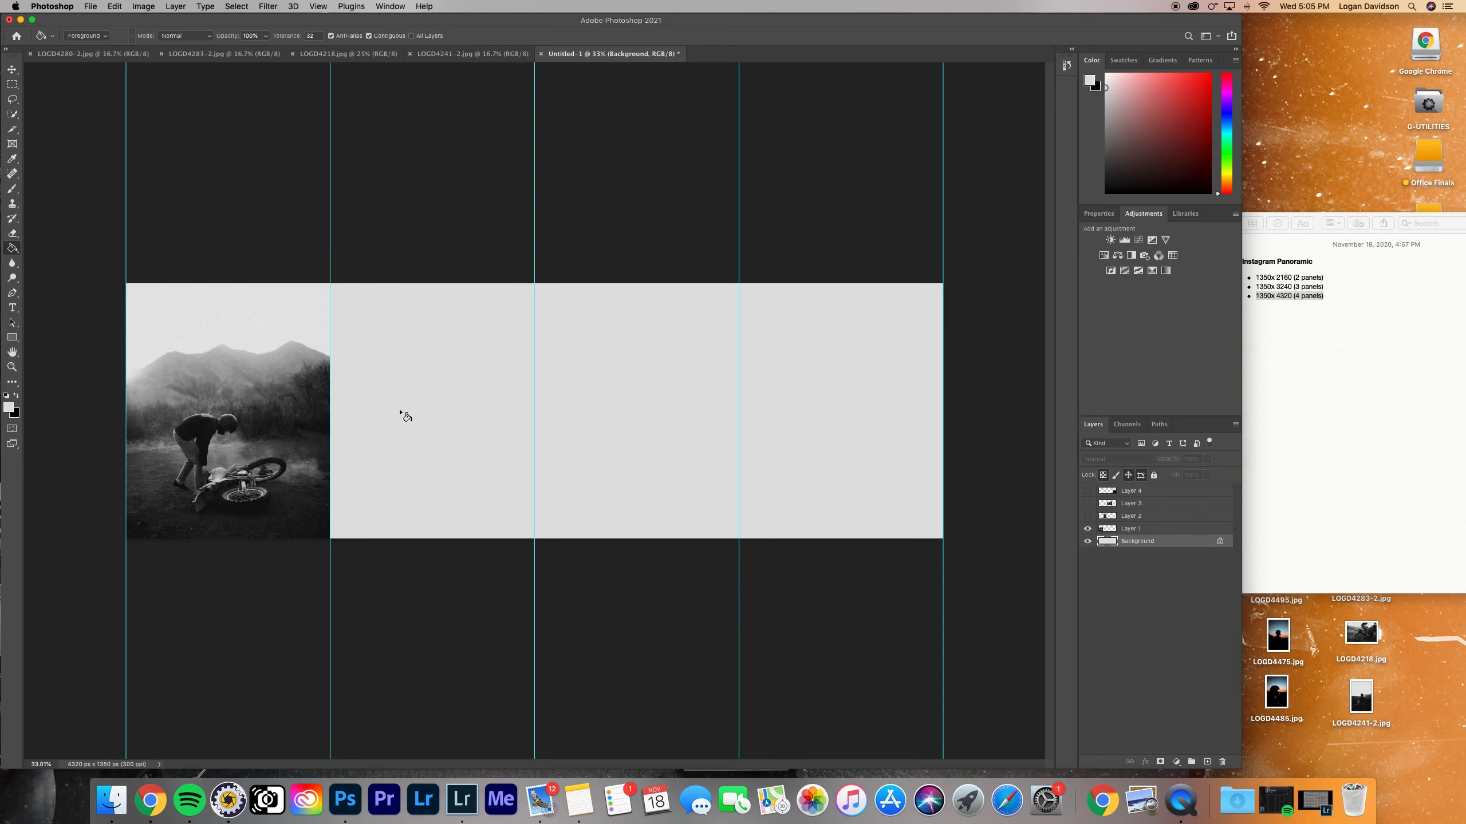
click(12, 70)
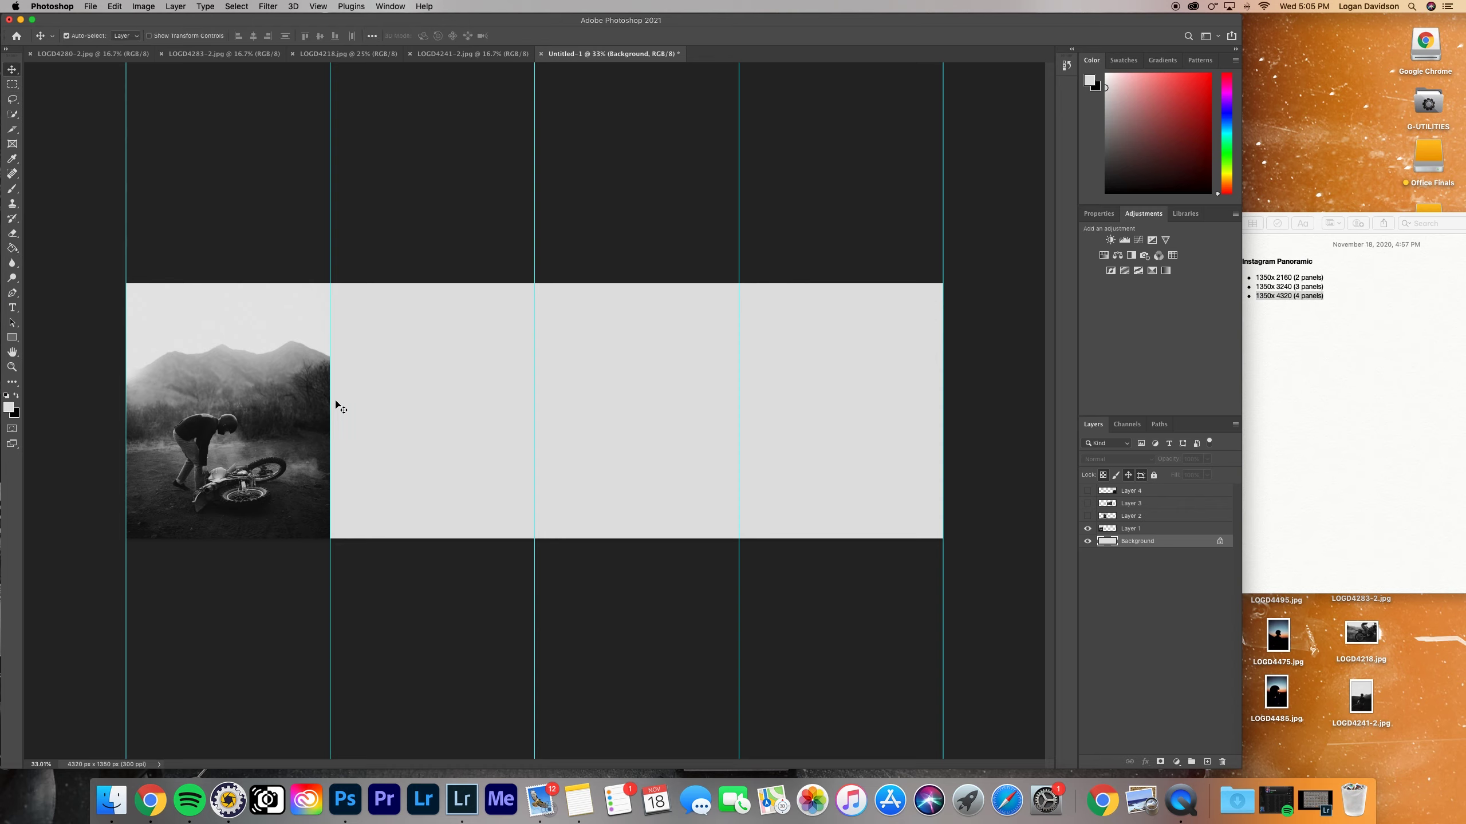
Realign the first photo, unhide Layers 2–4, and stretch the XR photo across panels two and three
mouse_move(321, 448)
mouse_down()
mouse_move(327, 469)
mouse_move(325, 434)
mouse_up()
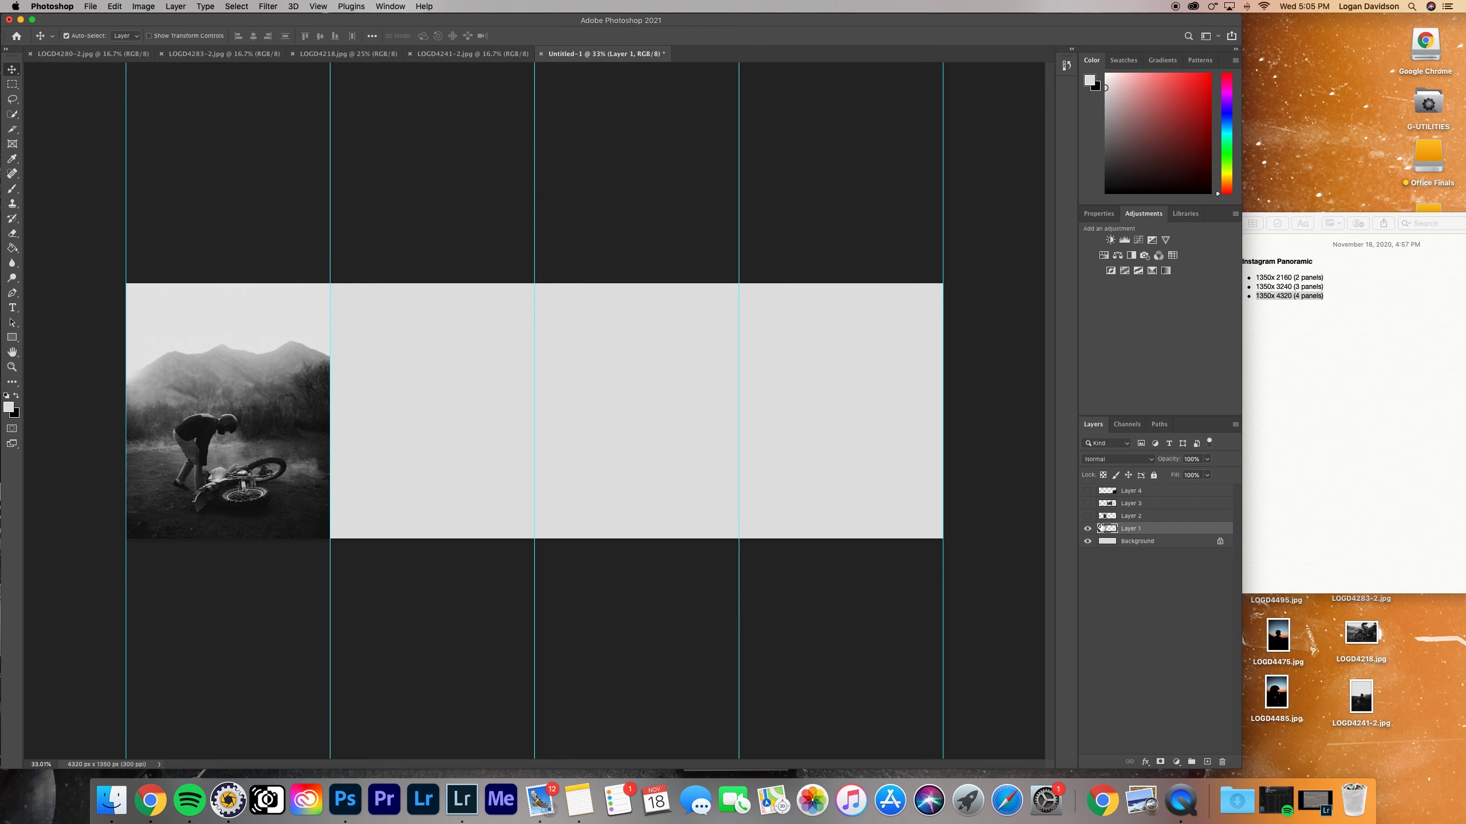
drag(1088, 515, 1088, 490)
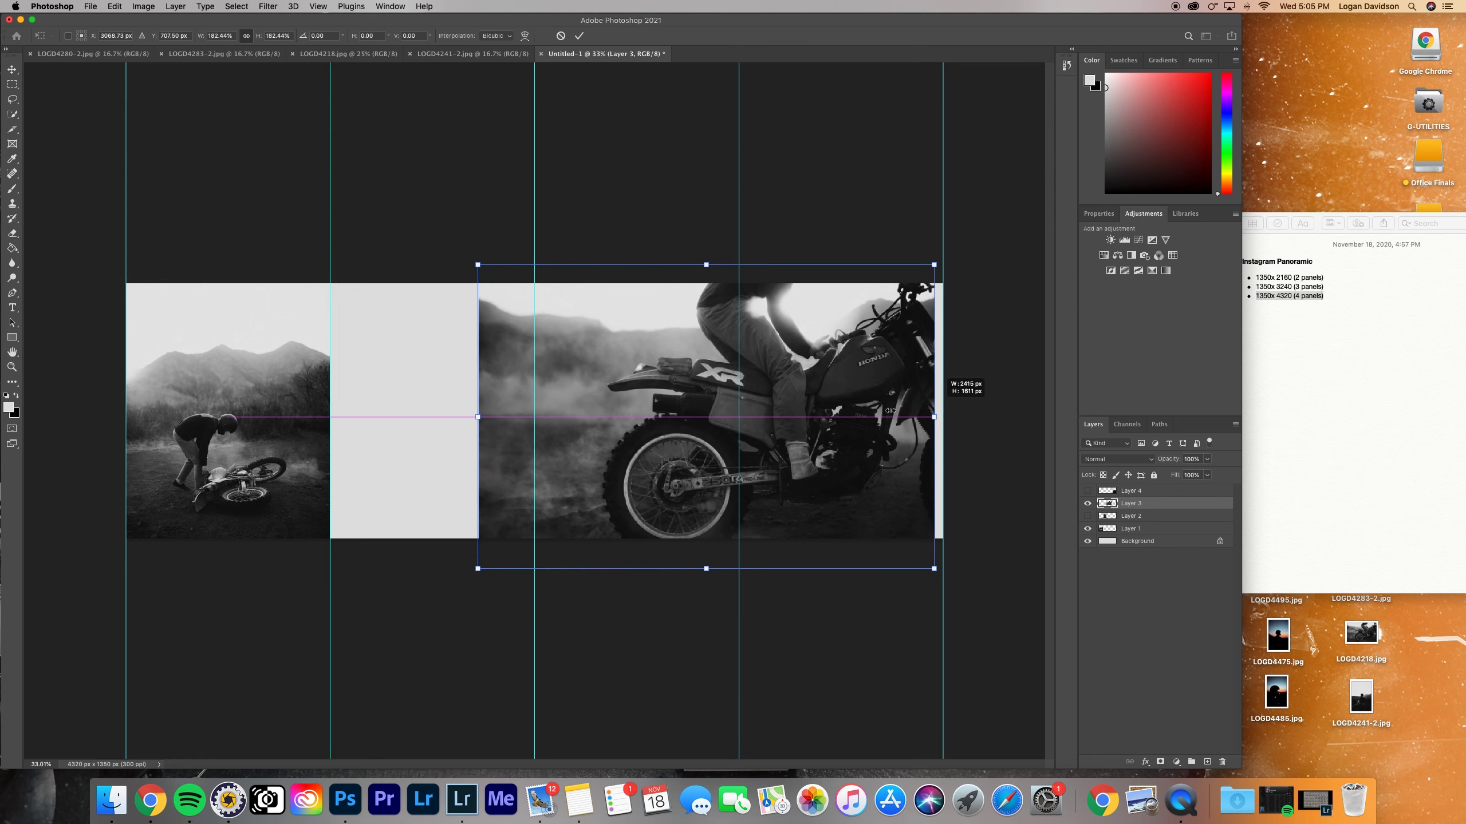
drag(724, 423, 575, 482)
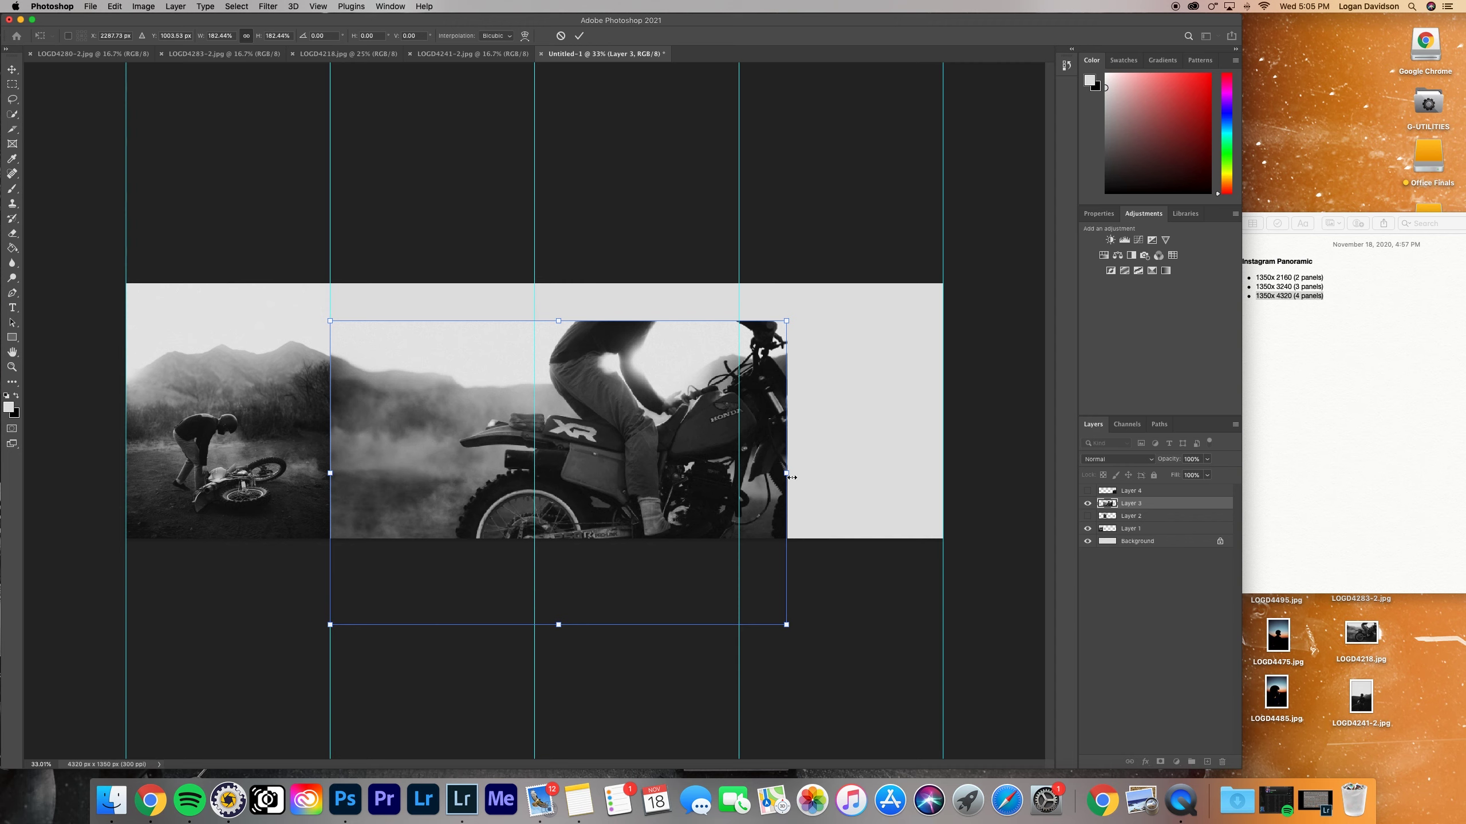
drag(792, 477, 686, 475)
drag(594, 471, 592, 435)
drag(685, 437, 588, 444)
key(Return)
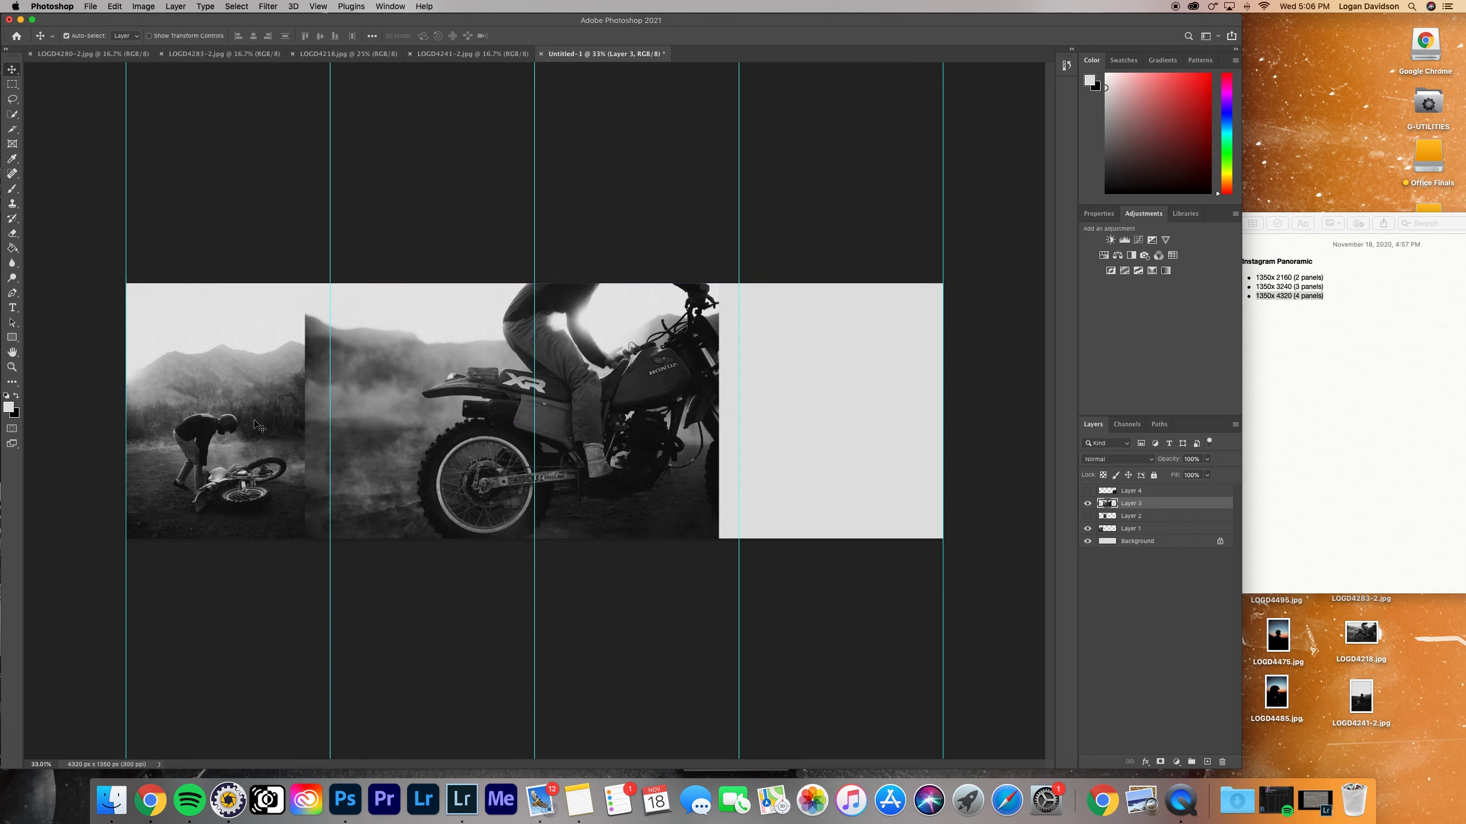
Erase Layer 3's left edge with a soft 400 px brush, then shrink it to 150
click(12, 233)
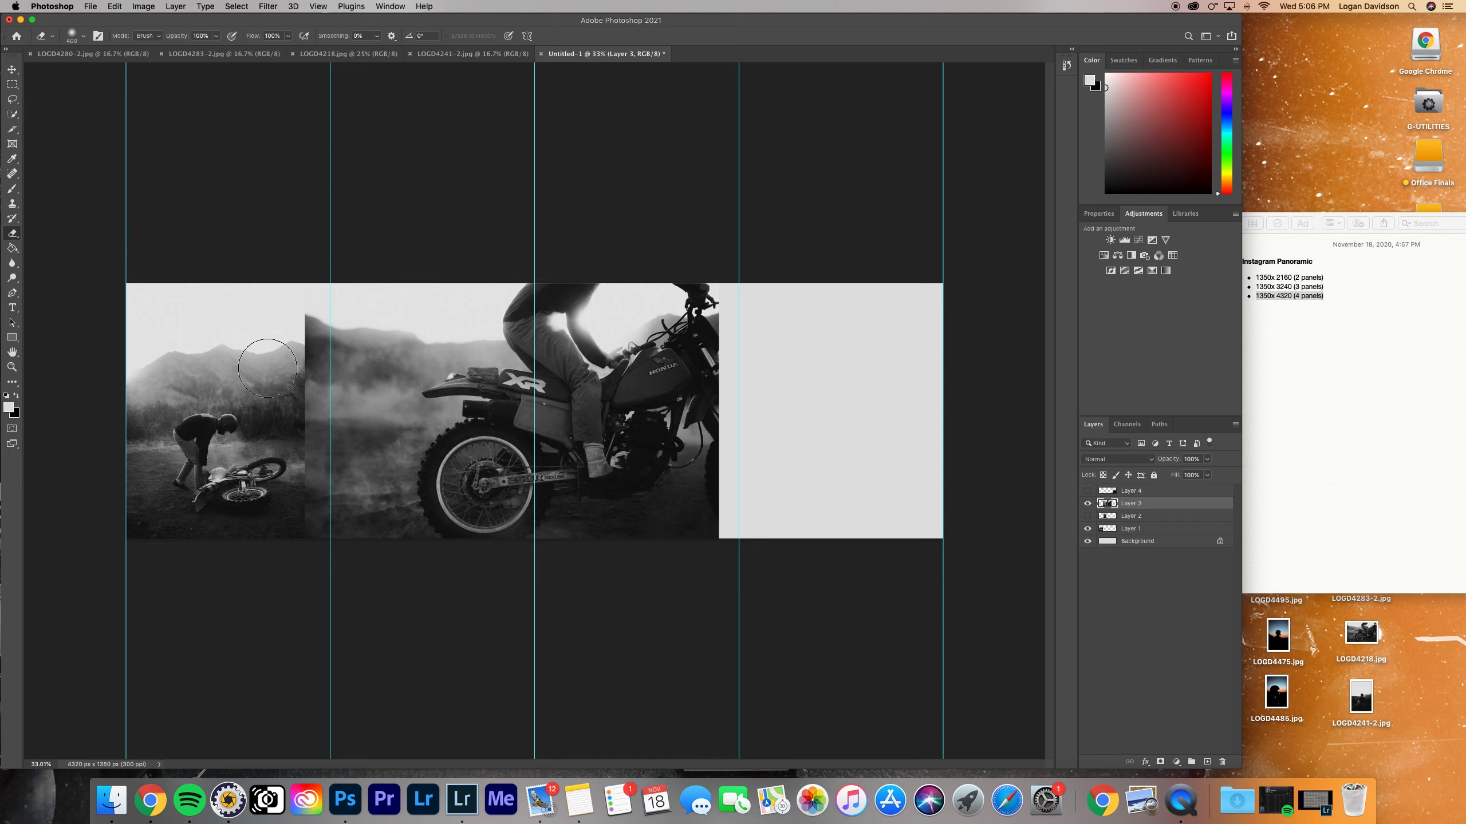
mouse_move(277, 342)
mouse_down()
mouse_move(283, 300)
mouse_move(281, 332)
mouse_move(324, 311)
mouse_move(412, 340)
mouse_move(311, 318)
mouse_move(384, 340)
mouse_move(349, 333)
mouse_move(291, 356)
mouse_move(276, 407)
mouse_move(309, 359)
mouse_move(376, 326)
mouse_move(456, 329)
mouse_move(455, 286)
mouse_move(329, 305)
mouse_move(292, 345)
mouse_move(299, 518)
mouse_move(286, 480)
mouse_move(273, 521)
mouse_move(307, 536)
mouse_move(272, 523)
mouse_move(271, 500)
mouse_move(297, 512)
mouse_move(289, 393)
mouse_up()
key(bracketleft)
key(bracketleft)
key(bracketleft)
key(bracketleft)
key(bracketleft)
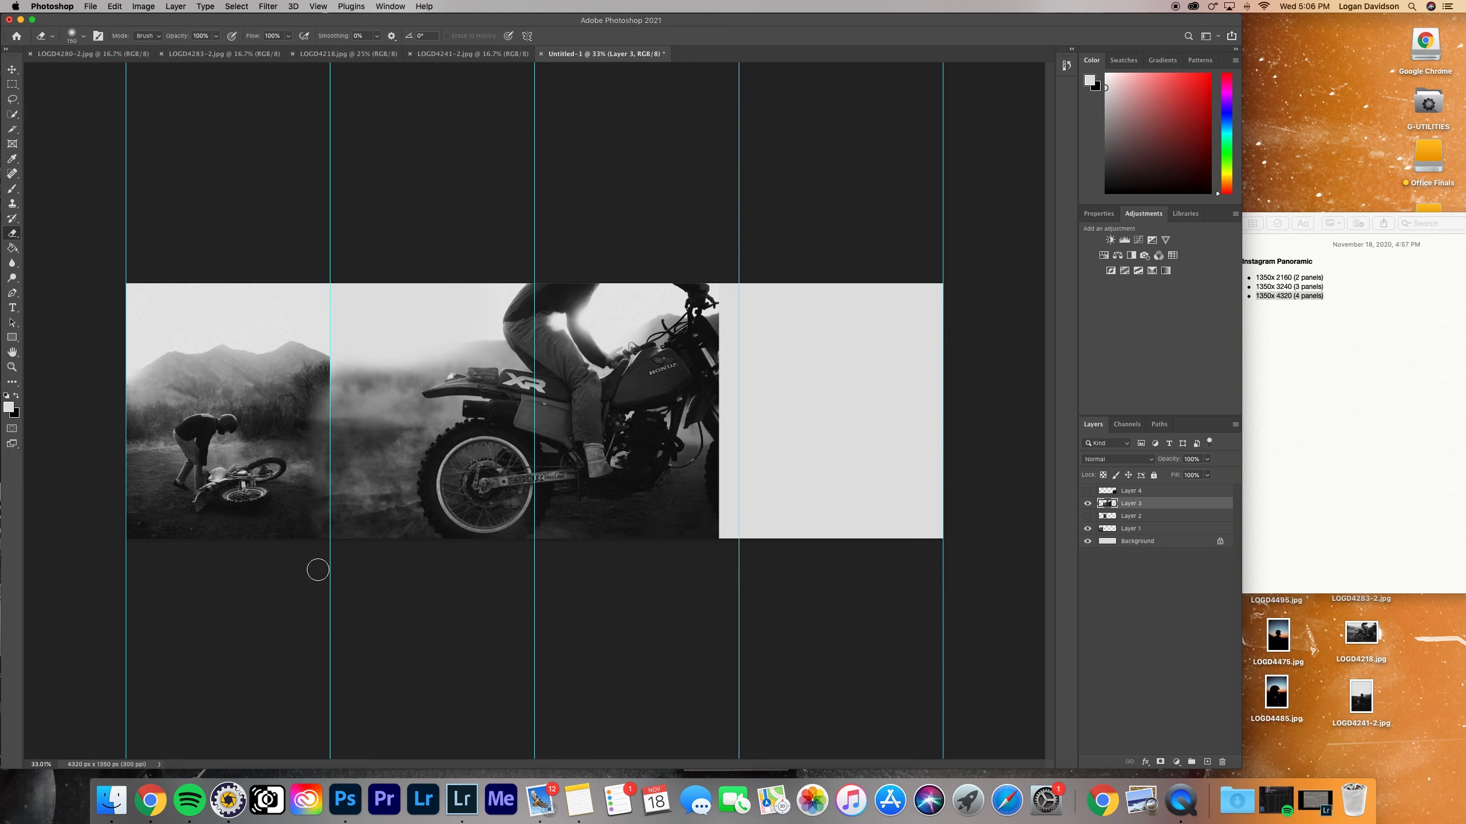
Show the Honda rider photo again, enlarge it, and settle it into place
click(1088, 520)
key(v)
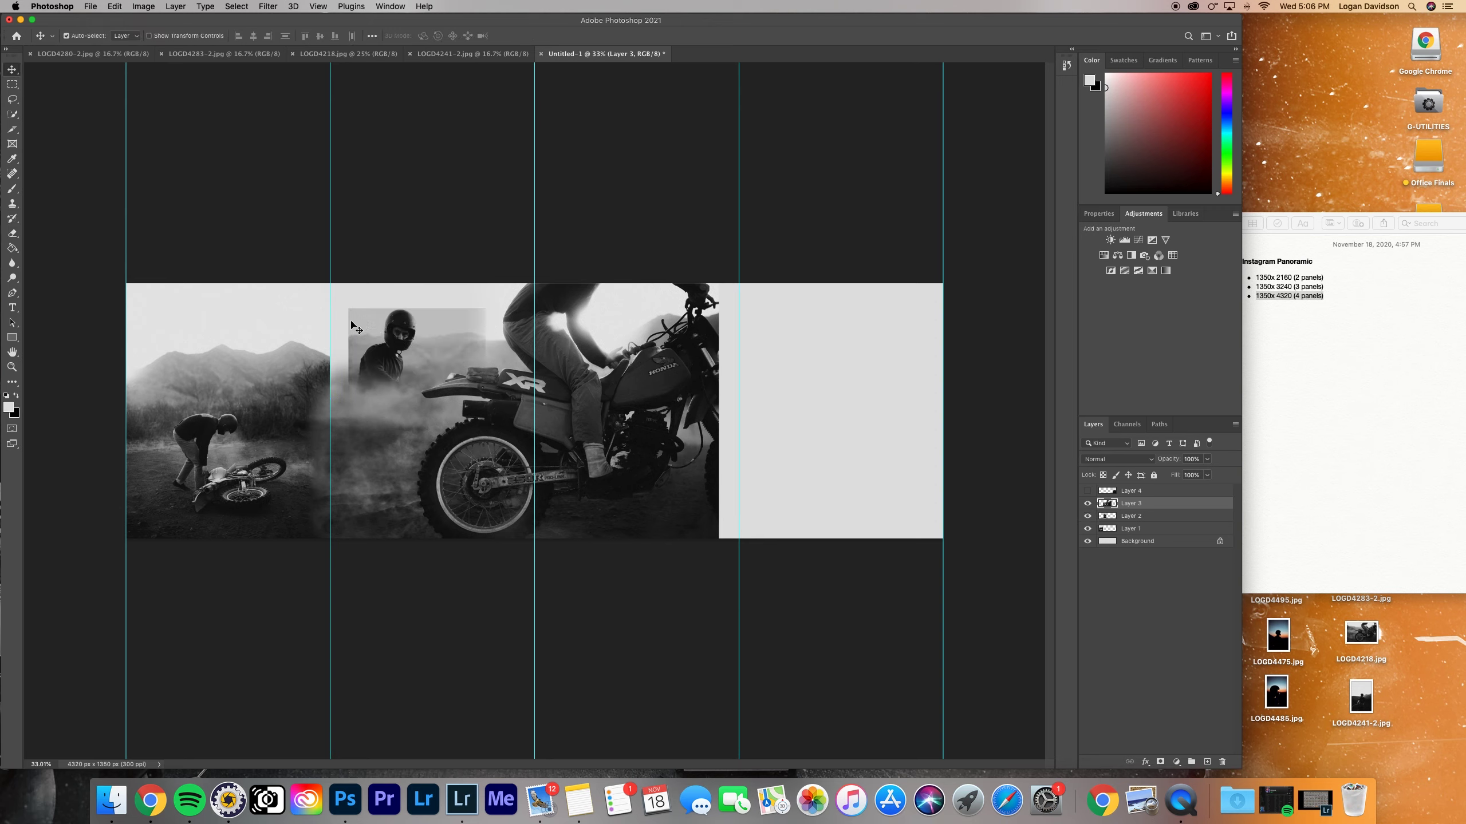
drag(387, 334, 367, 313)
key(super+t)
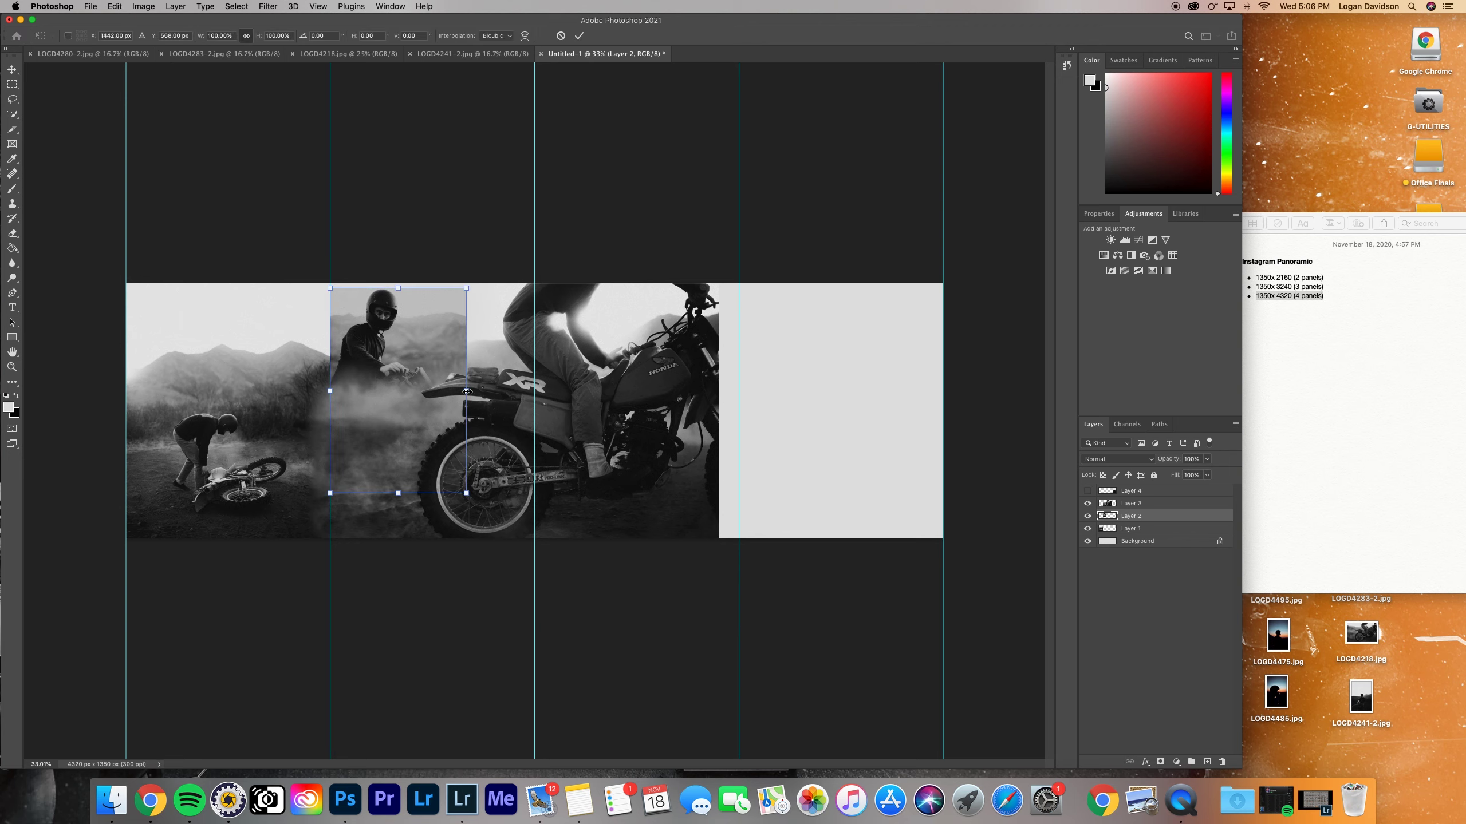
drag(466, 391, 523, 391)
key(Return)
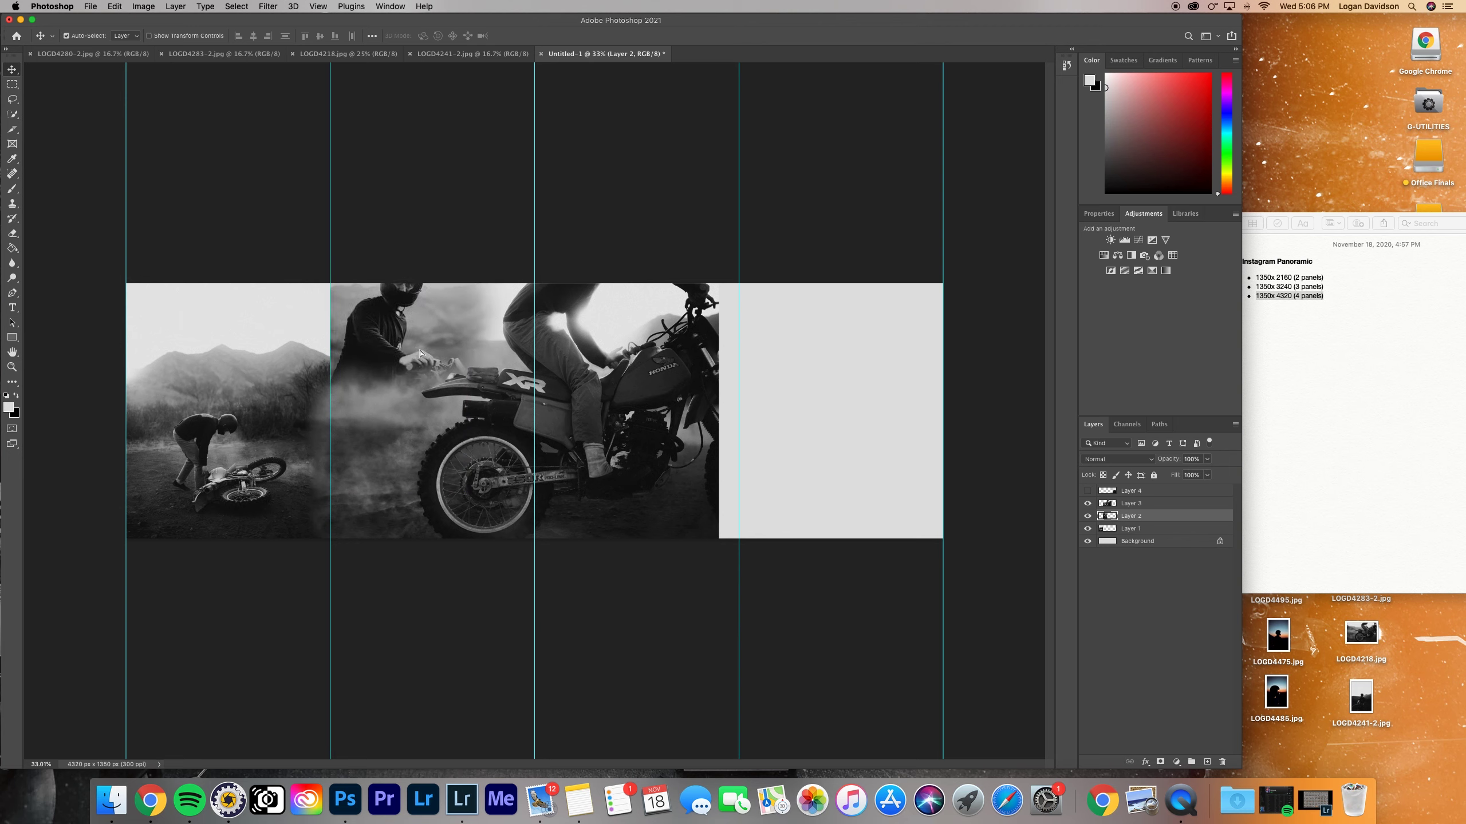
drag(421, 354, 406, 386)
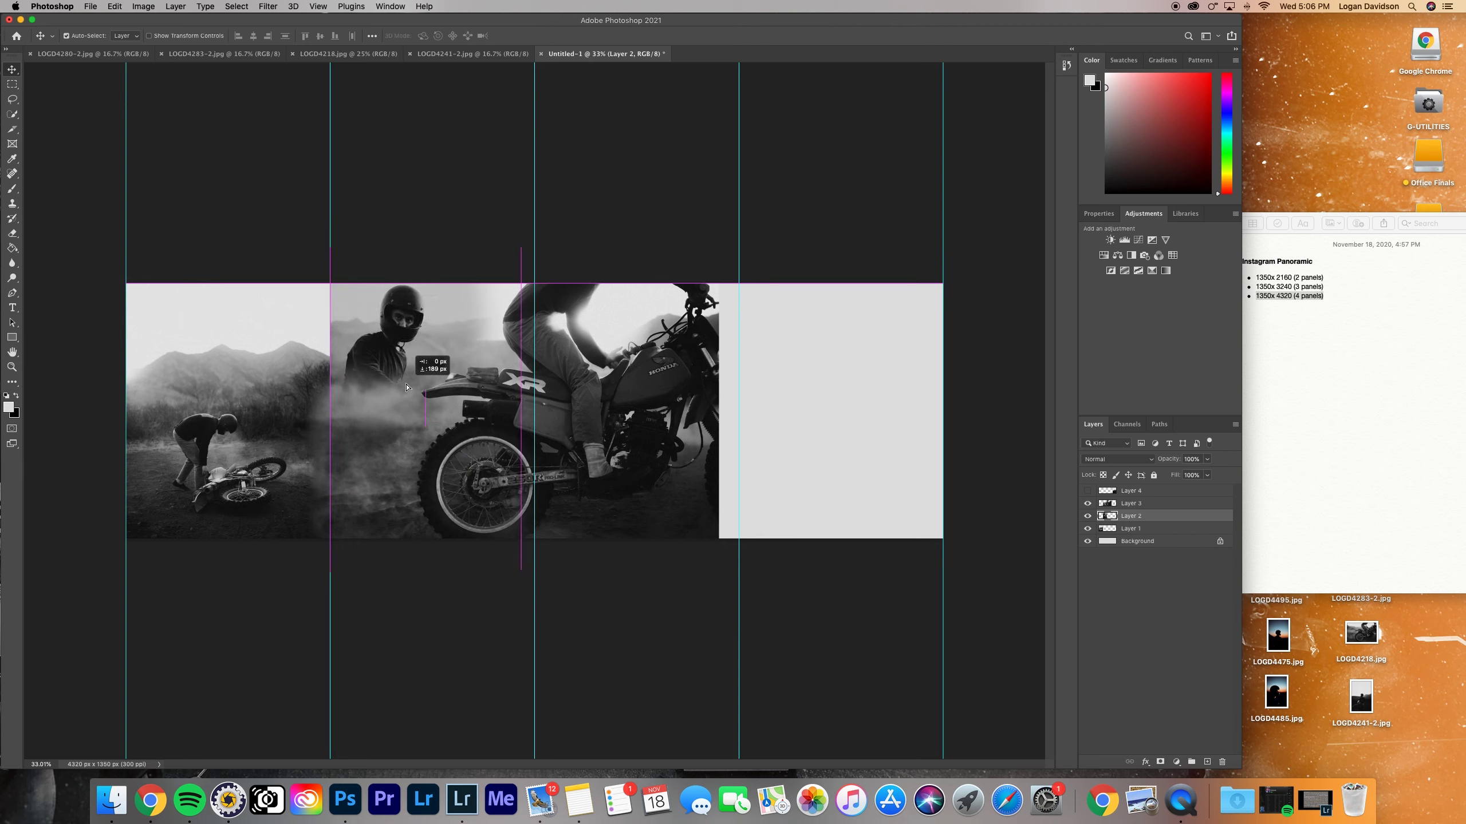
drag(407, 387, 416, 386)
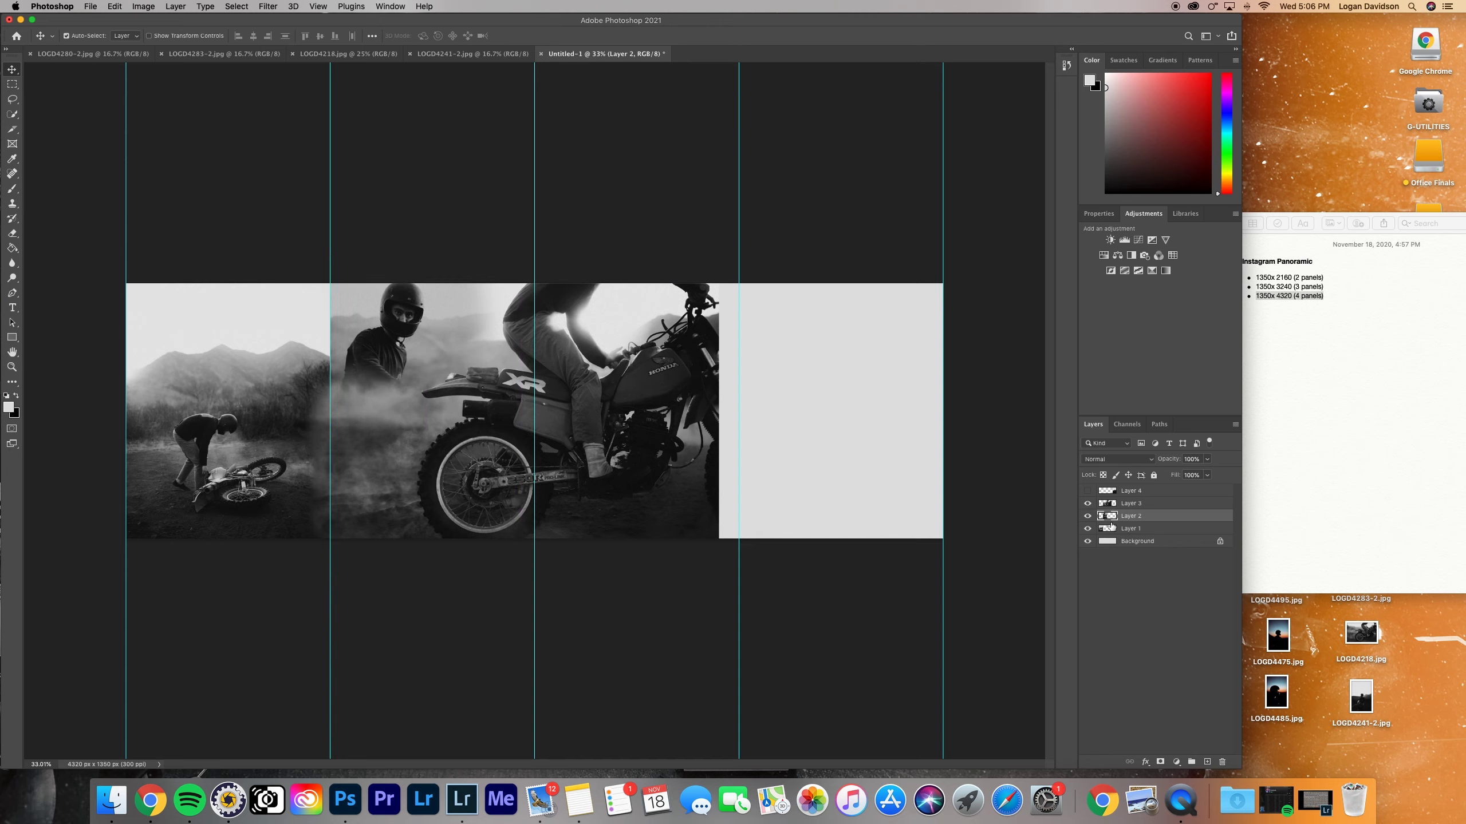
Show the fourth rider photo and enlarge it into the right panels beside the XR bike
click(1088, 490)
click(893, 459)
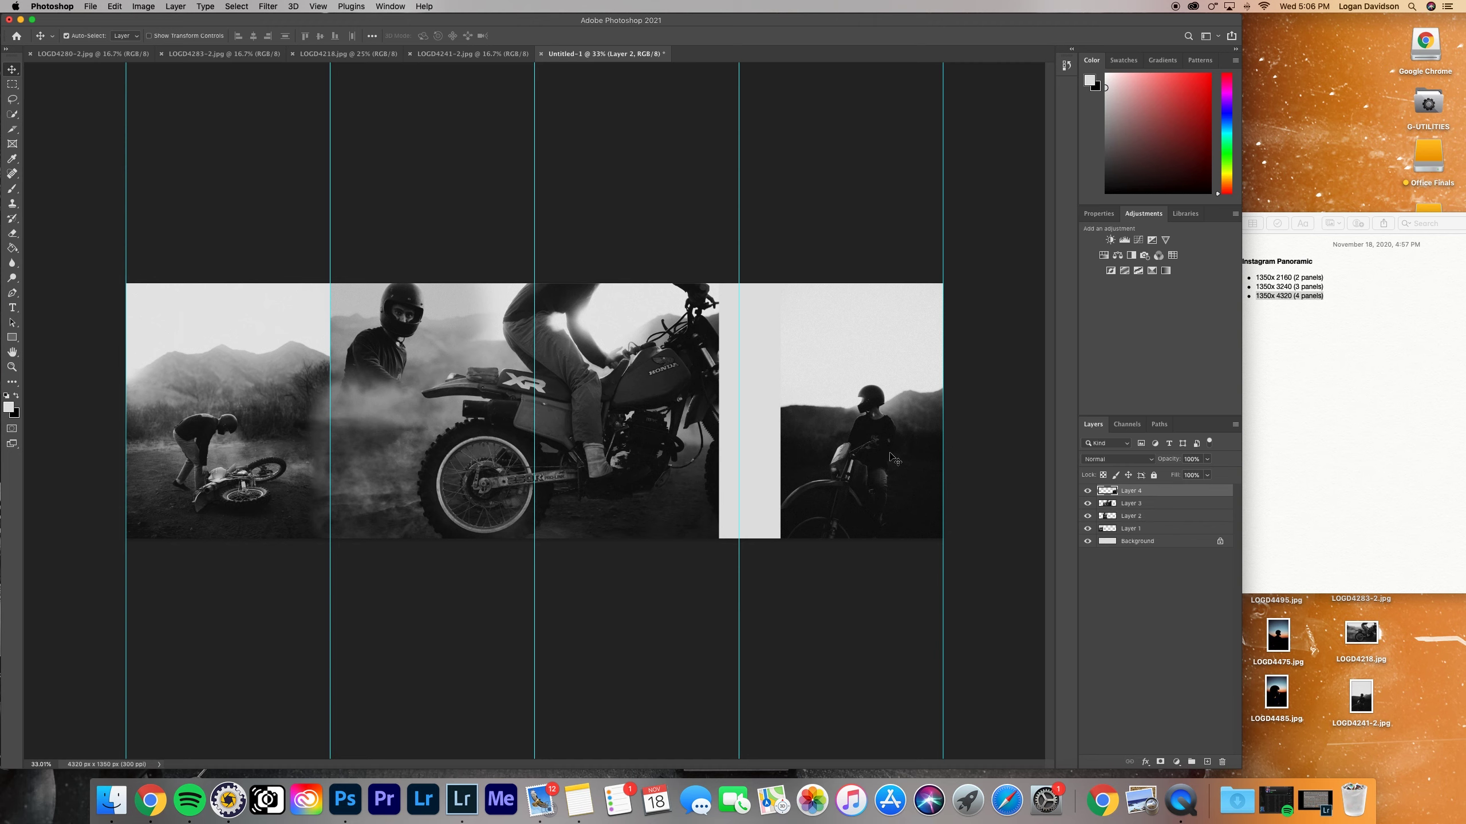
drag(893, 459, 853, 459)
key(super+t)
drag(911, 382, 1077, 369)
drag(860, 413, 814, 414)
drag(1031, 373, 983, 376)
drag(919, 383, 878, 406)
key(Return)
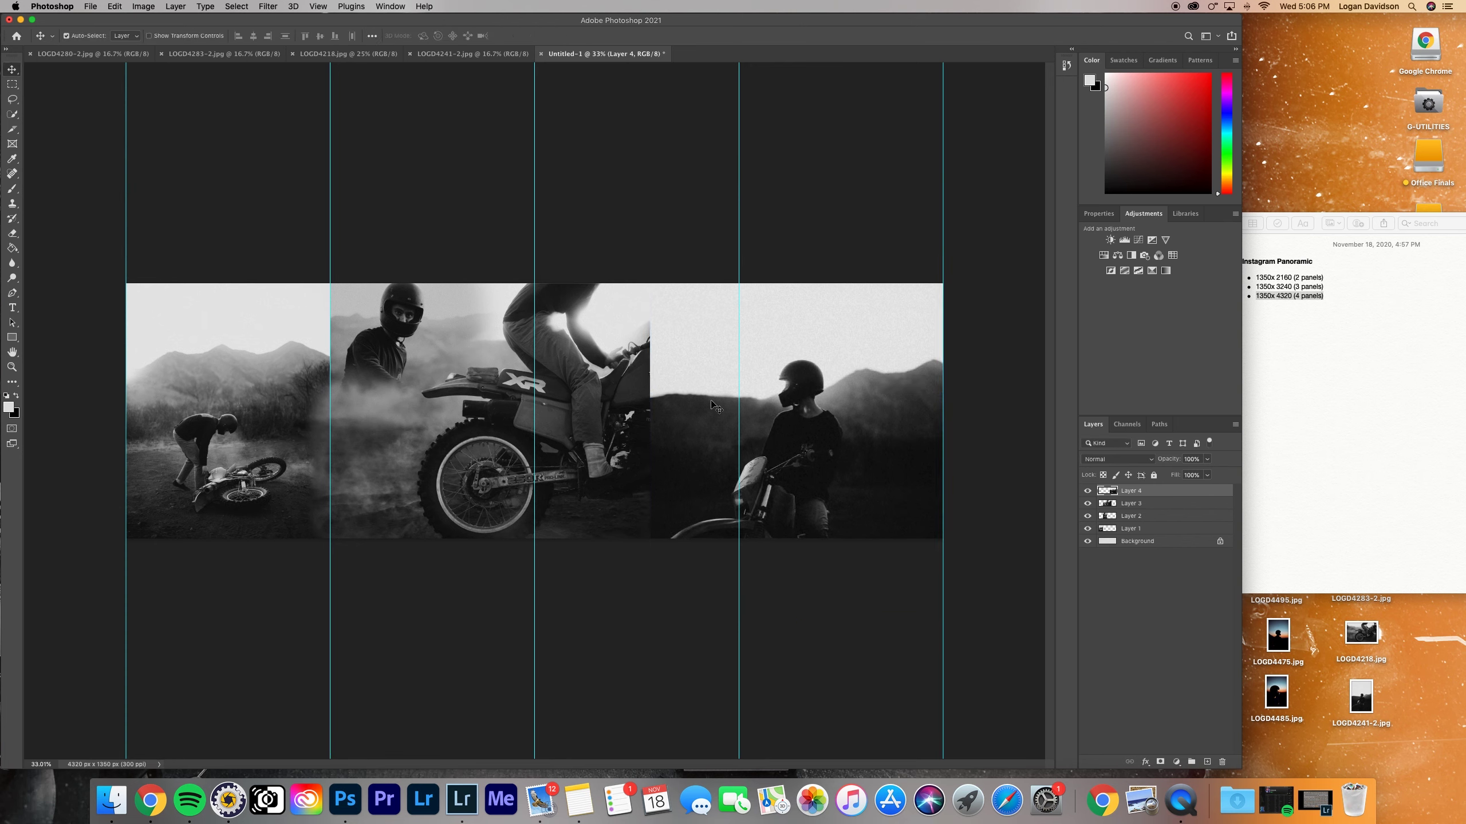
Erase the rider photo's seam edge with a larger soft eraser to reveal the bike's engine
click(12, 233)
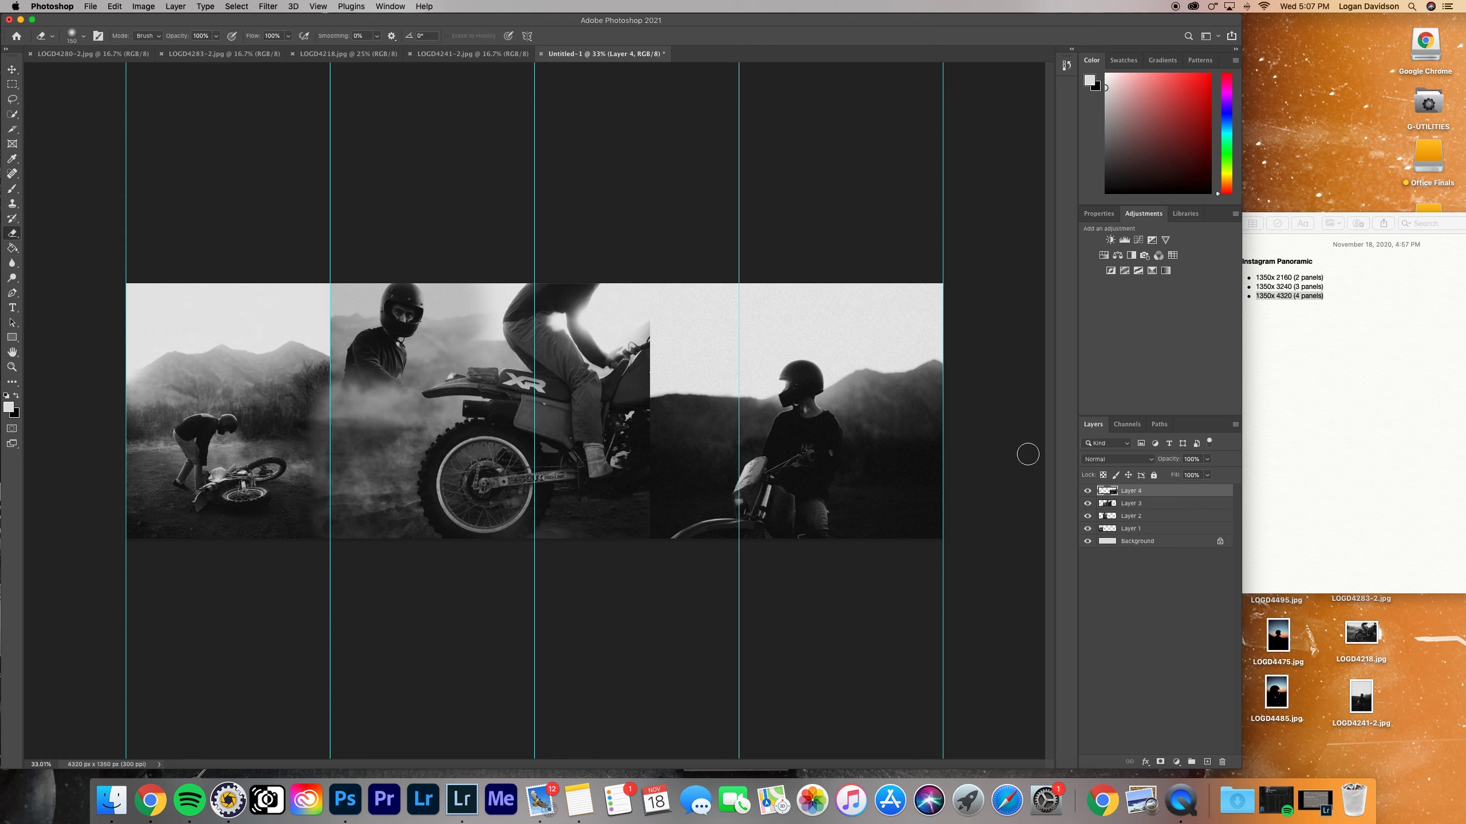
mouse_move(659, 324)
mouse_down()
mouse_move(644, 326)
mouse_move(663, 356)
mouse_move(670, 338)
mouse_move(654, 340)
mouse_move(646, 382)
mouse_move(687, 372)
mouse_move(672, 370)
mouse_up()
key(bracketright)
key(bracketright)
key(bracketright)
key(bracketright)
key(bracketright)
key(bracketright)
key(bracketright)
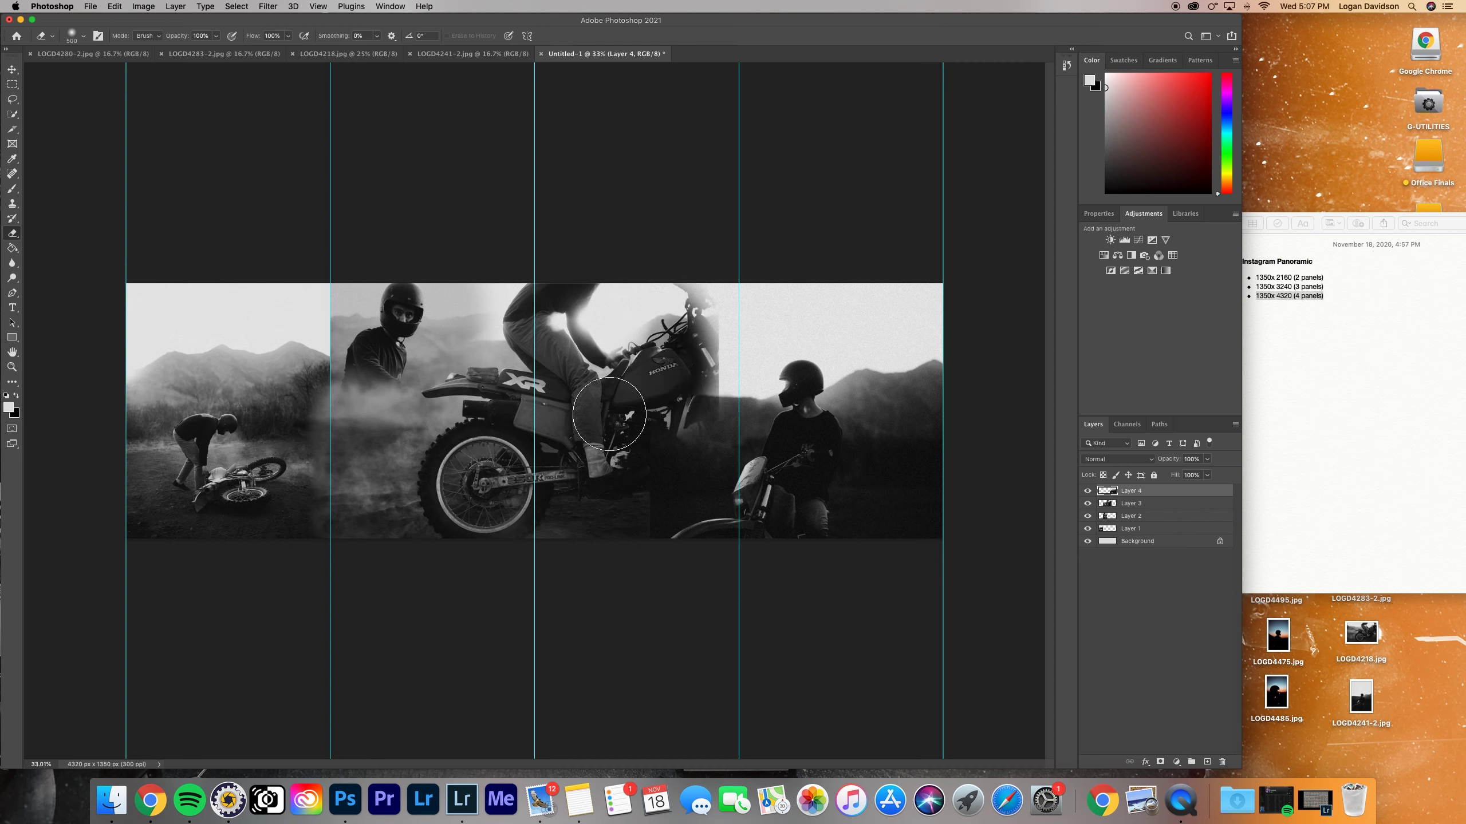
mouse_move(609, 414)
mouse_down()
mouse_move(632, 511)
mouse_move(628, 491)
mouse_move(675, 444)
mouse_move(529, 348)
mouse_move(601, 359)
mouse_move(601, 384)
mouse_move(709, 414)
mouse_up()
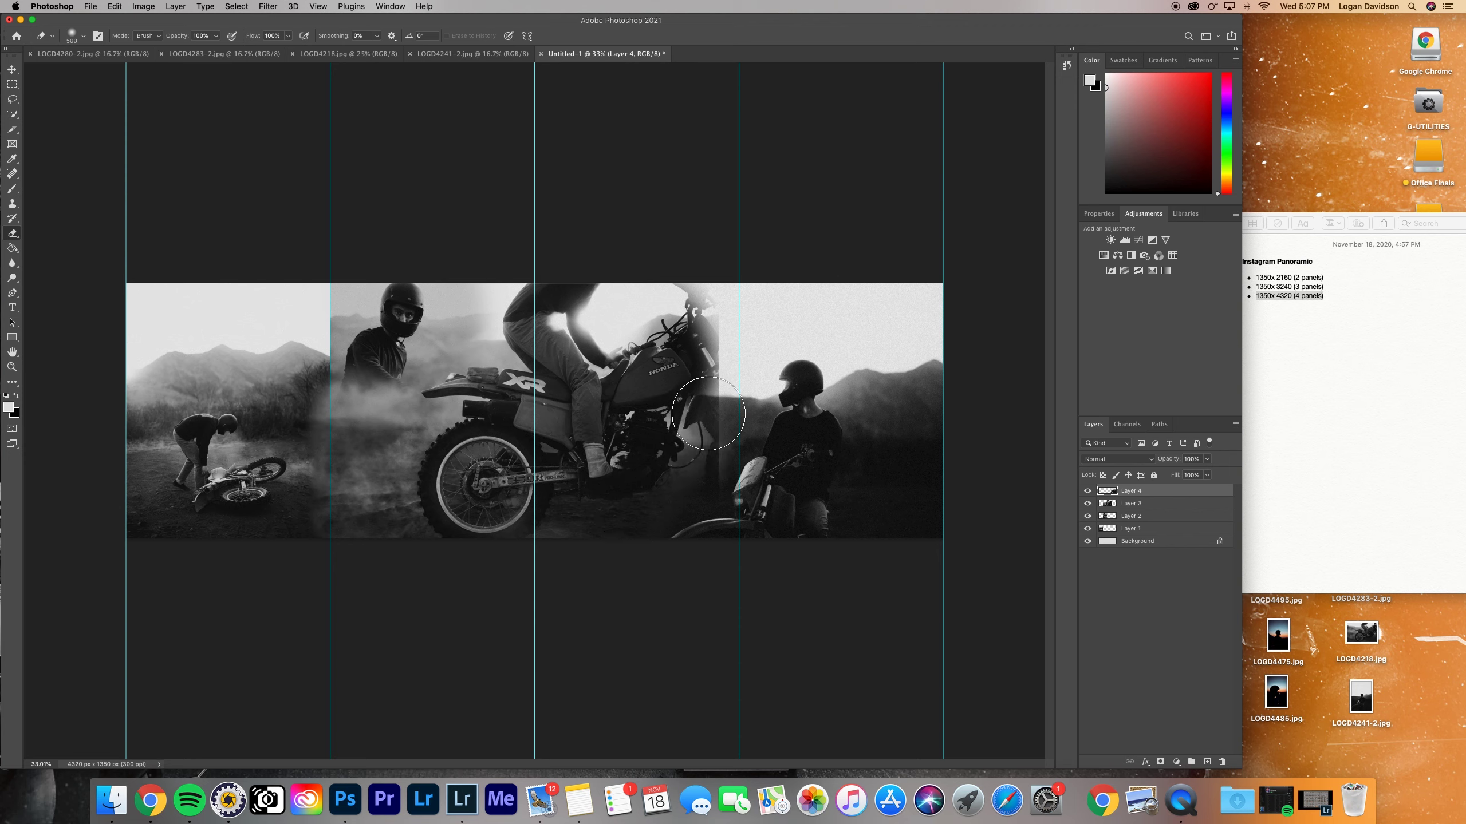
Fade Layer 3's edge near the right seam, nudge the layer slightly, and zoom out a bit
click(1144, 504)
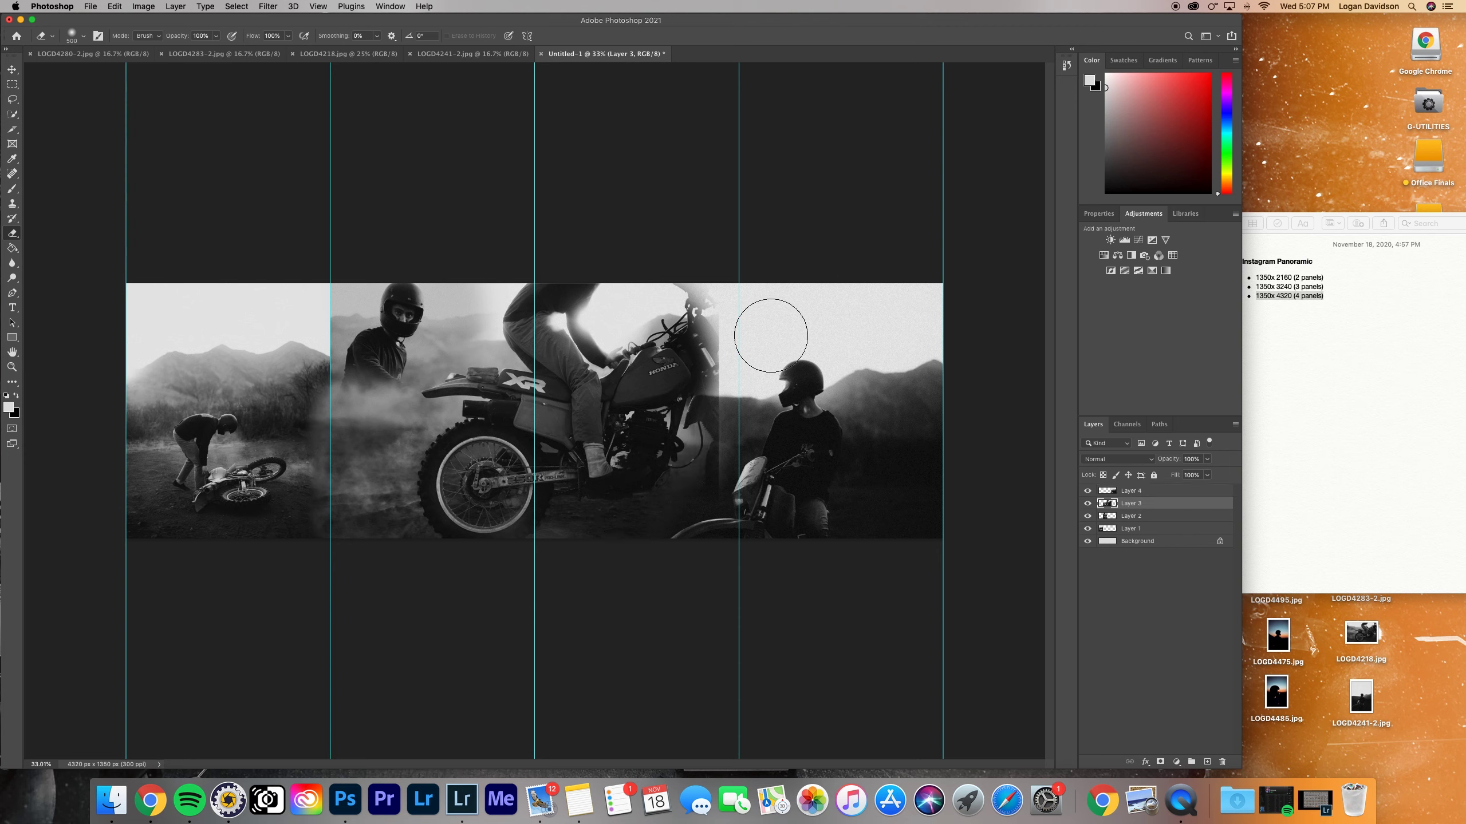
mouse_move(771, 335)
mouse_down()
mouse_move(749, 288)
mouse_move(749, 328)
mouse_move(719, 288)
mouse_move(773, 317)
mouse_move(727, 384)
mouse_move(776, 355)
mouse_move(747, 360)
mouse_move(775, 454)
mouse_move(744, 448)
mouse_move(767, 460)
mouse_move(775, 511)
mouse_up()
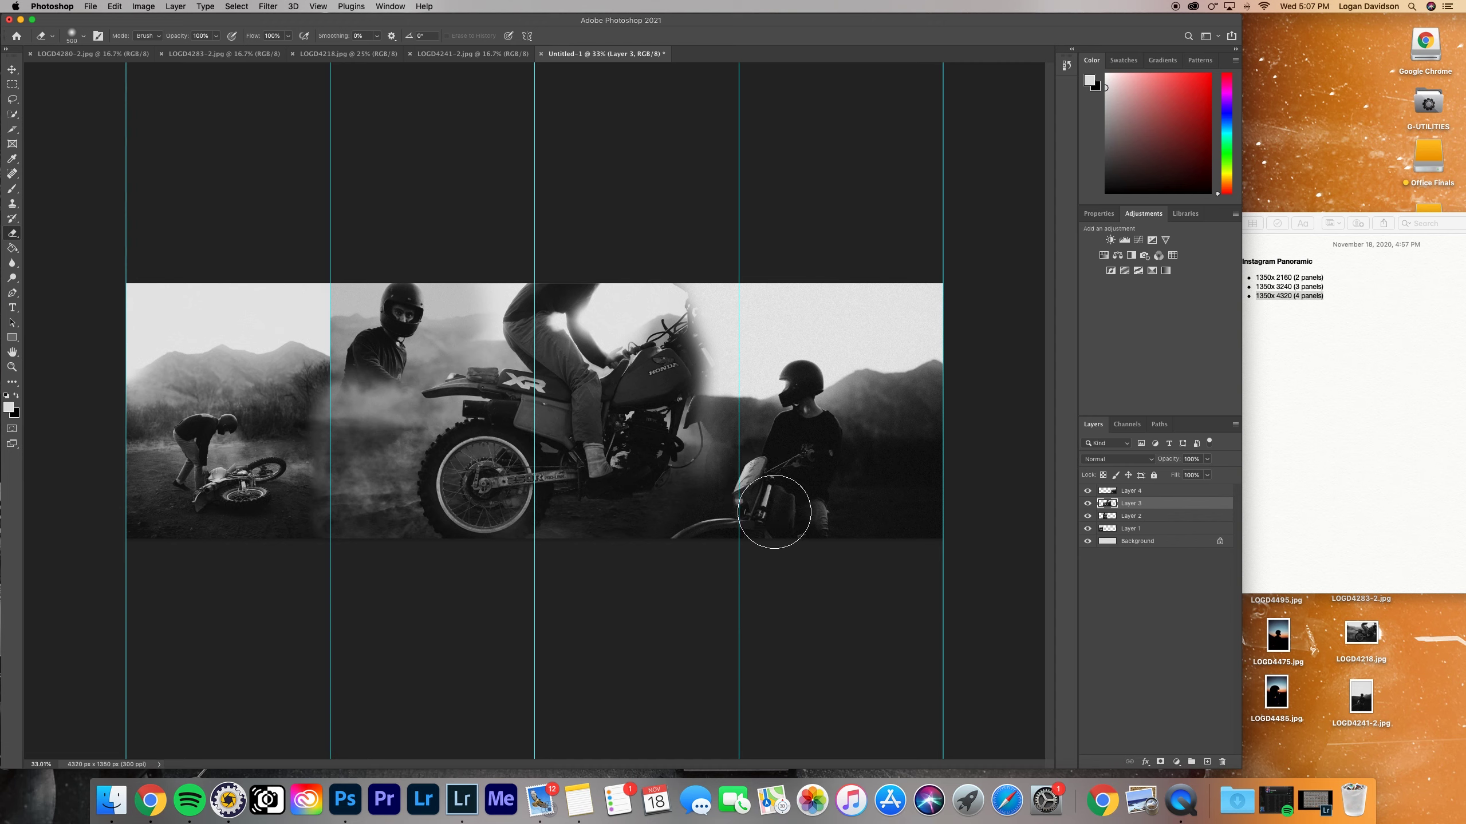
key(v)
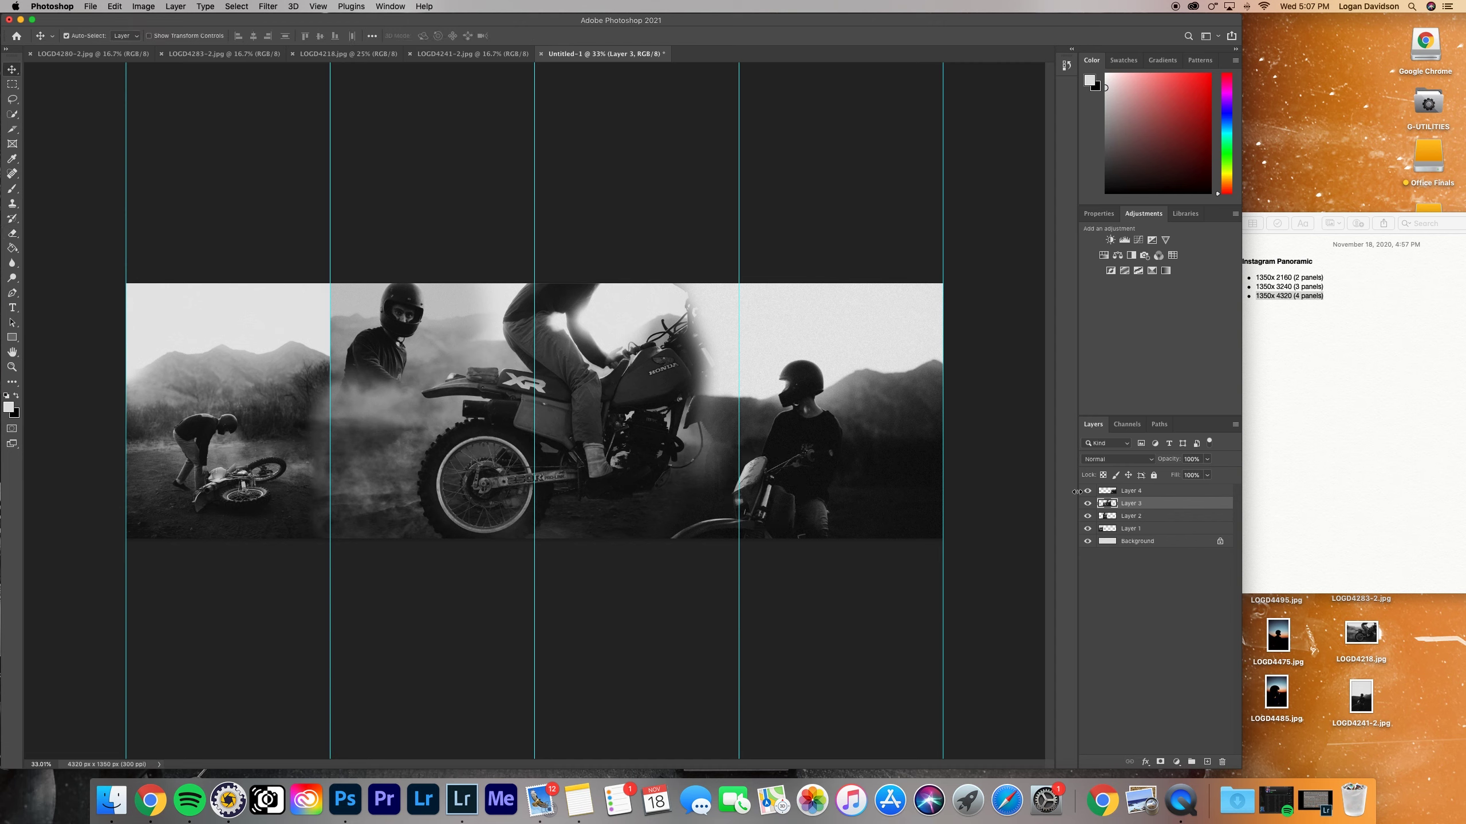
drag(636, 412, 652, 420)
key(z)
drag(686, 514, 685, 514)
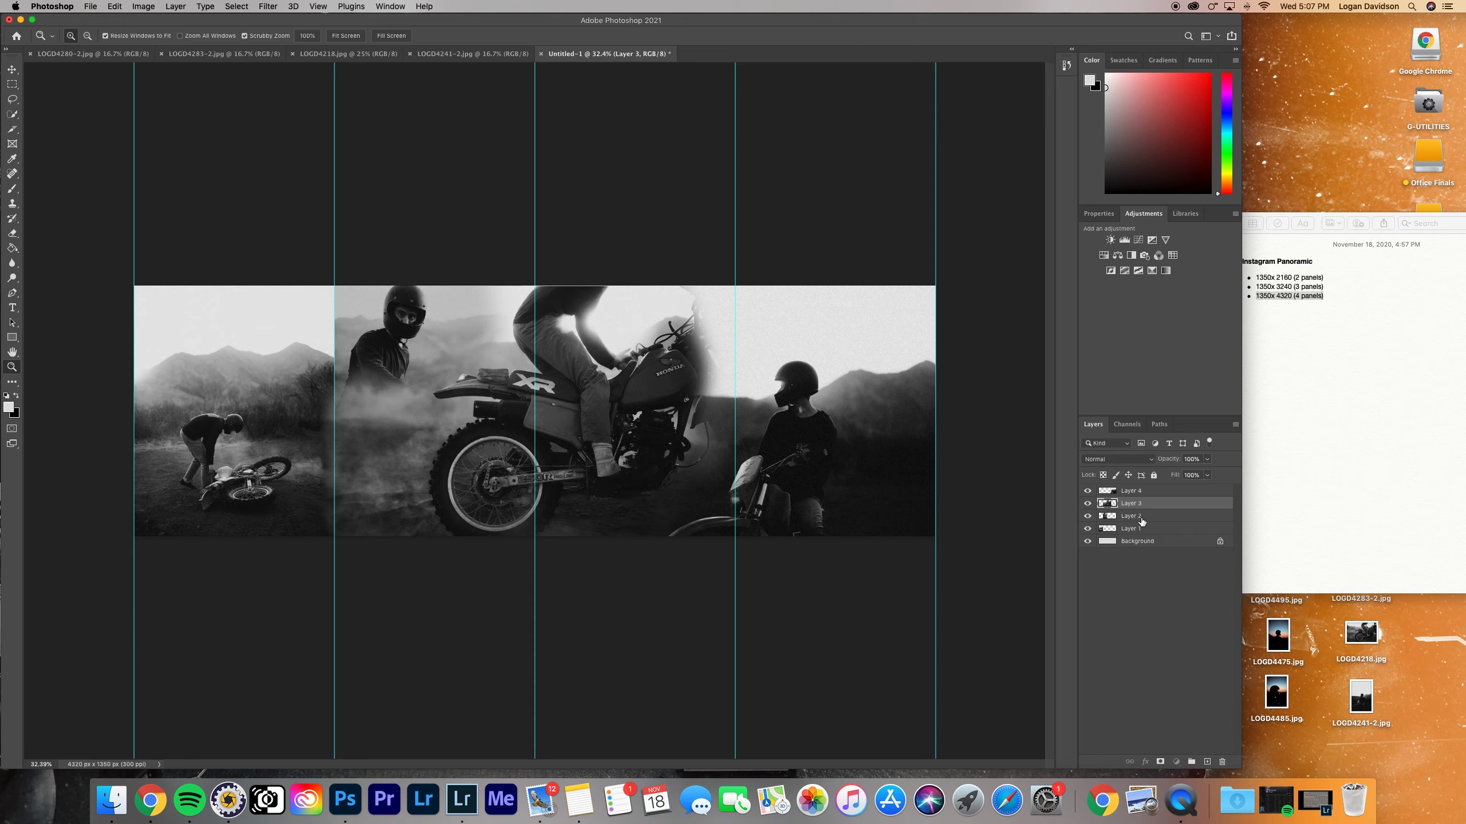
click(1140, 517)
click(12, 233)
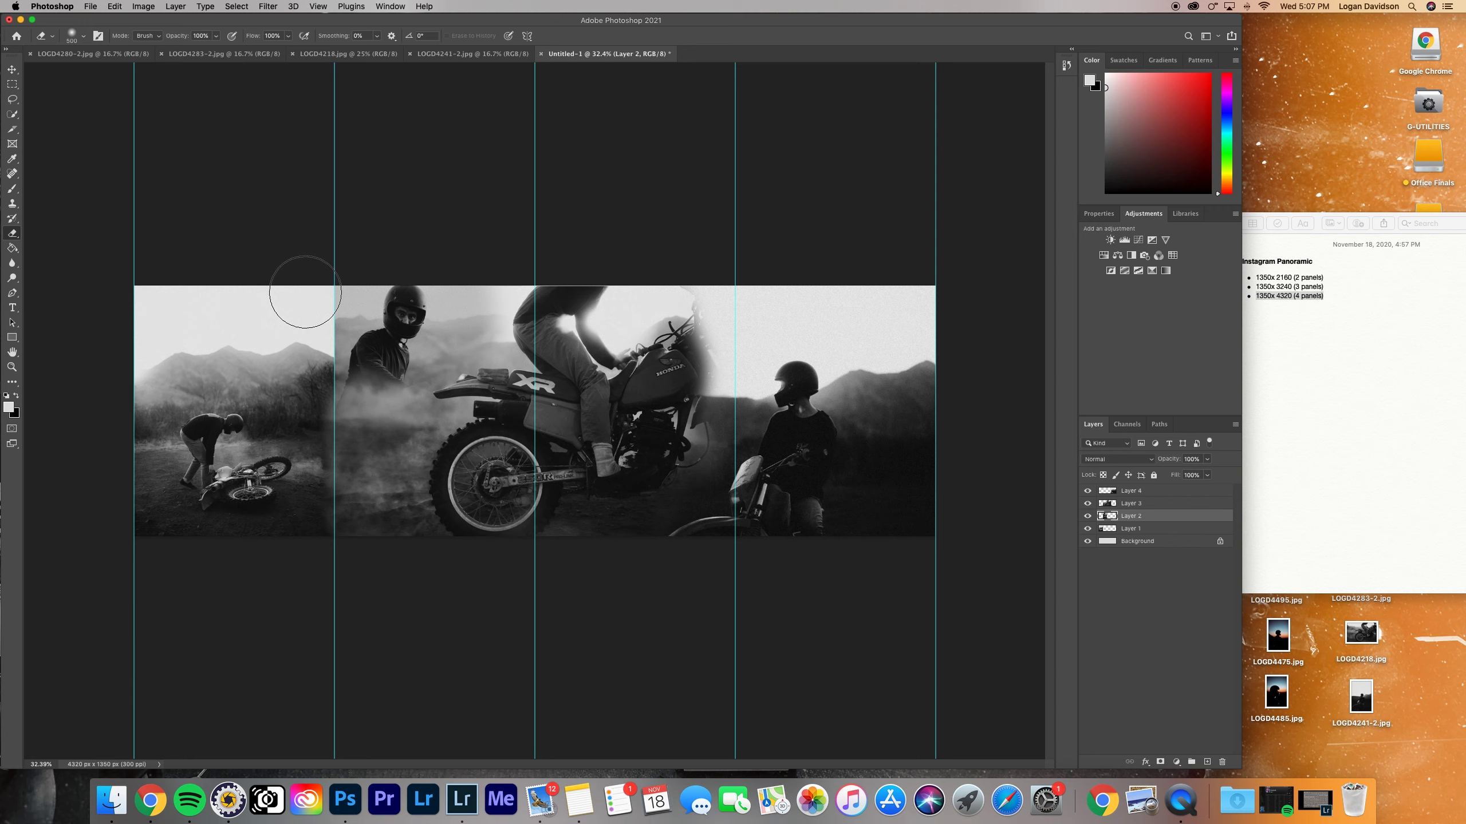
key(bracketleft)
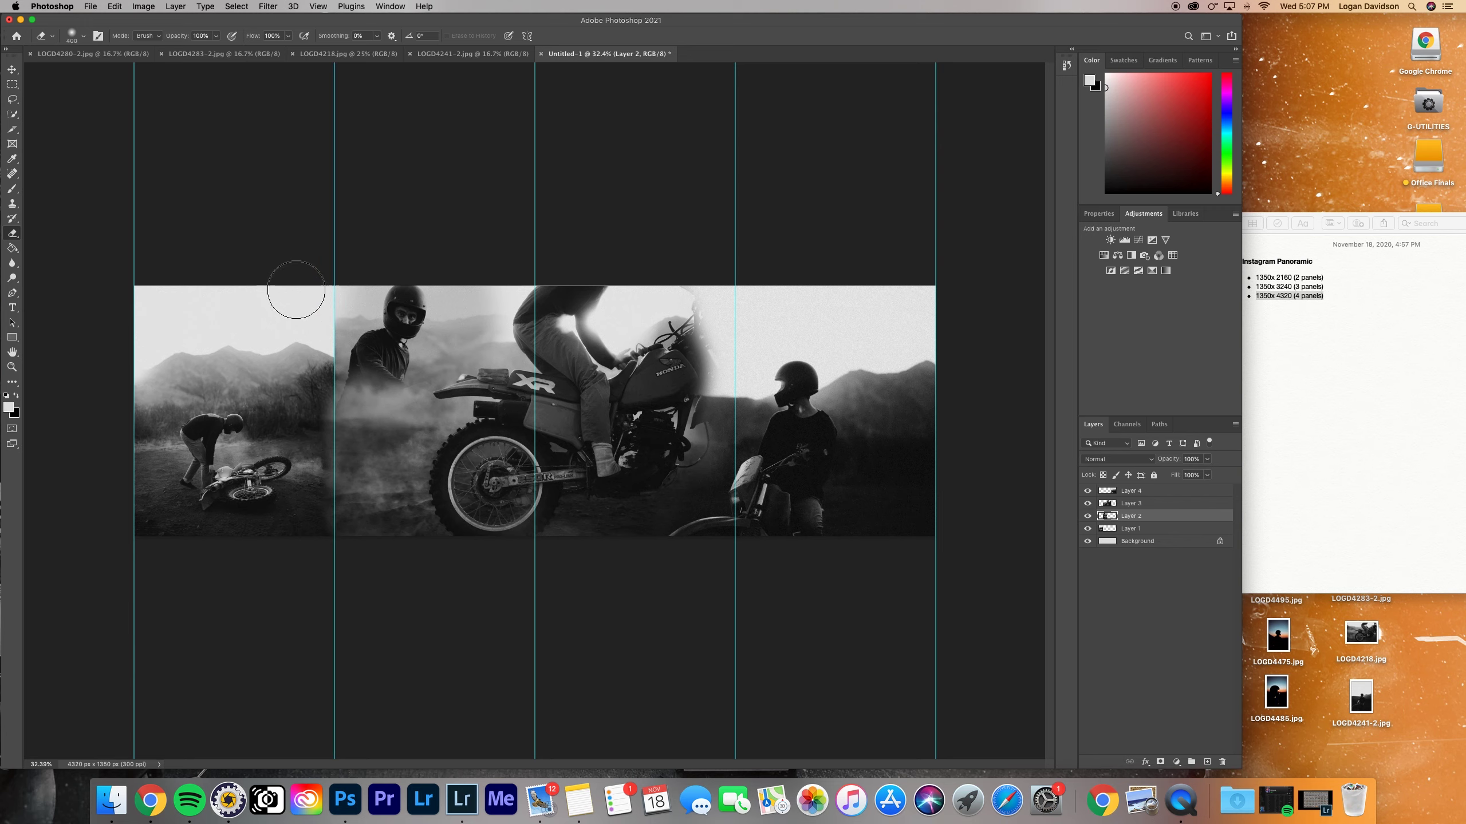
key(bracketleft)
key(bracketleft)
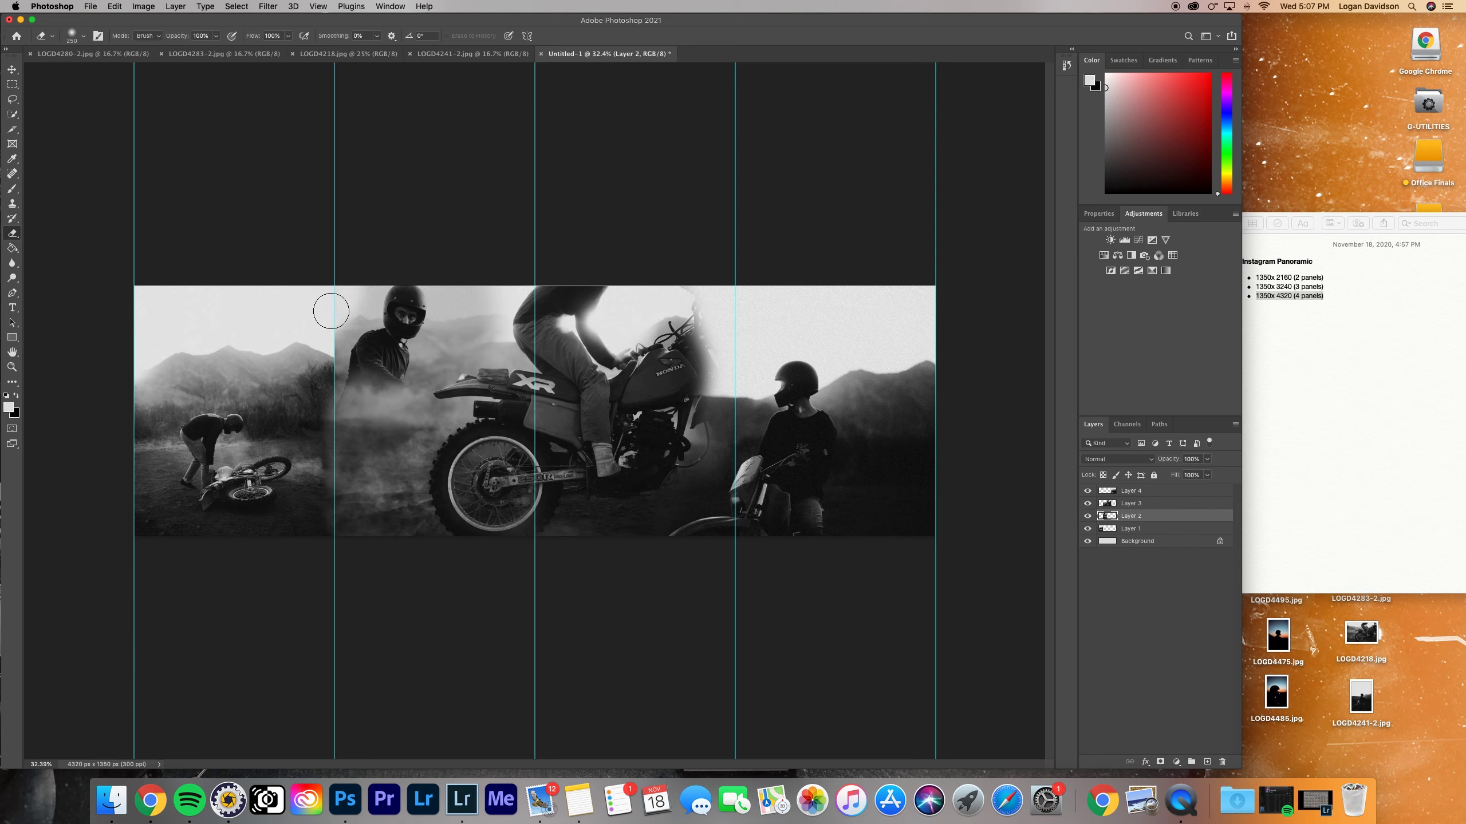
key(z)
click(292, 350)
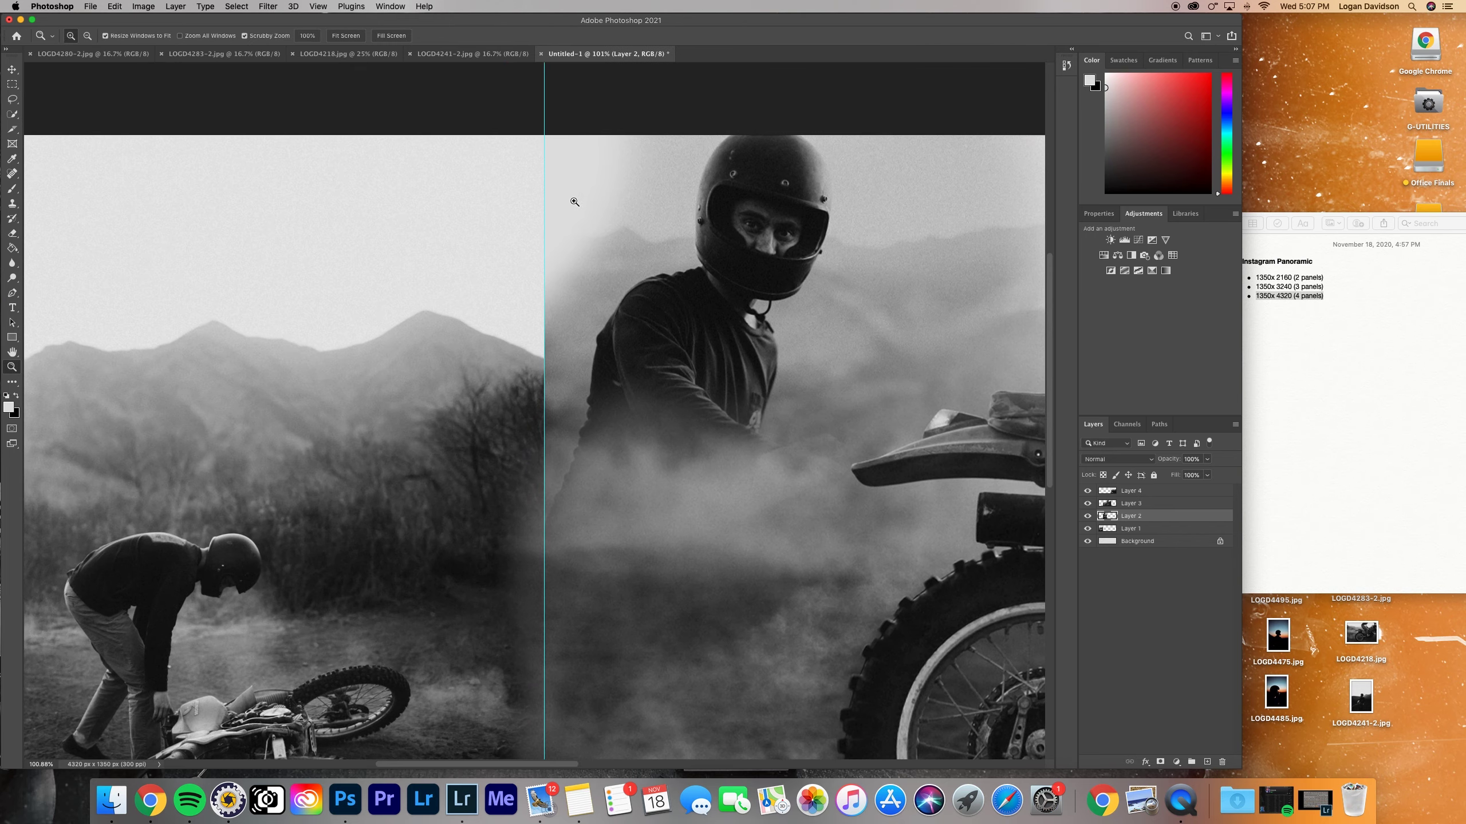
drag(628, 199, 589, 200)
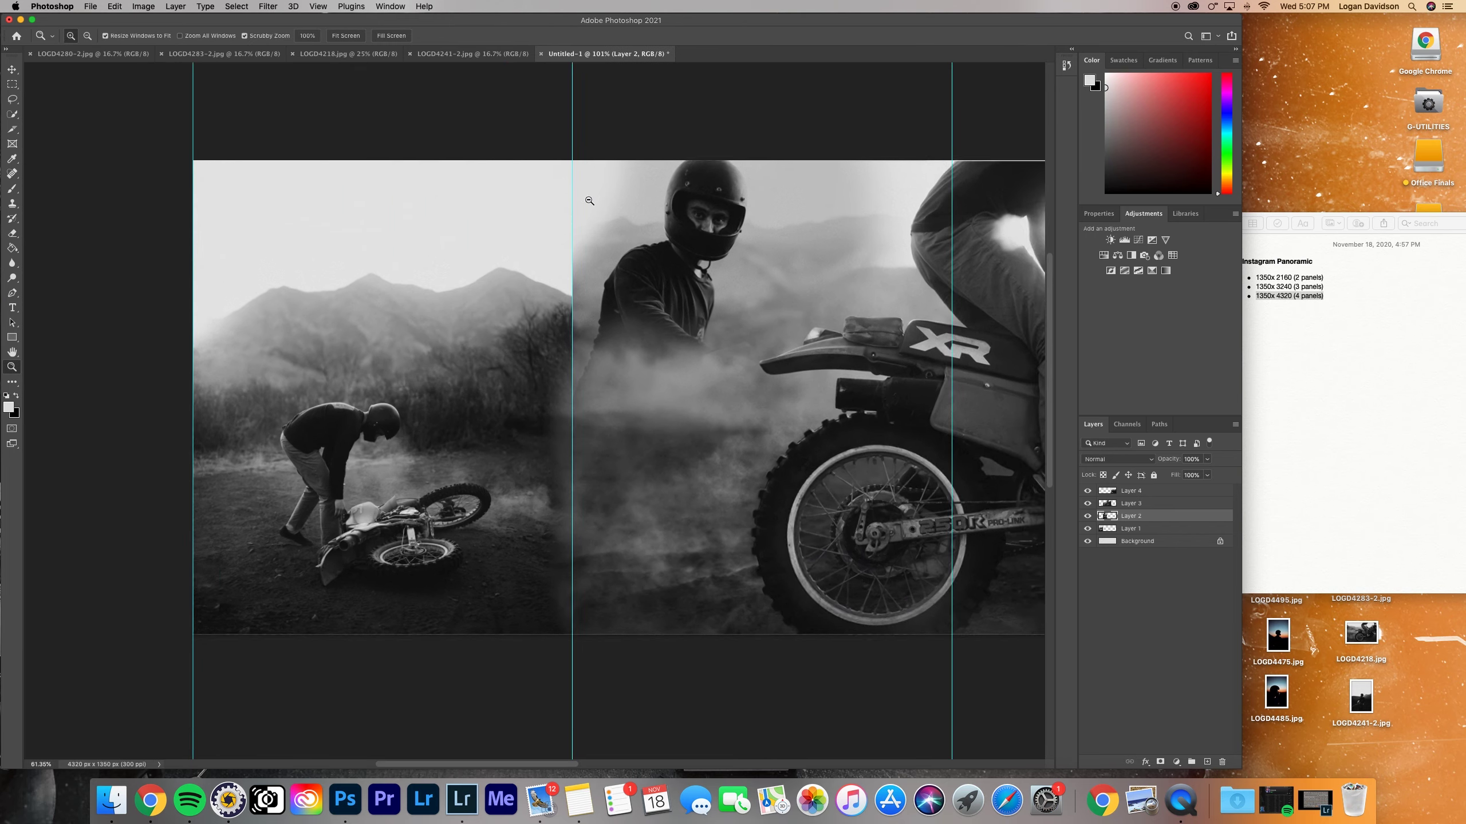
alt+click(589, 201)
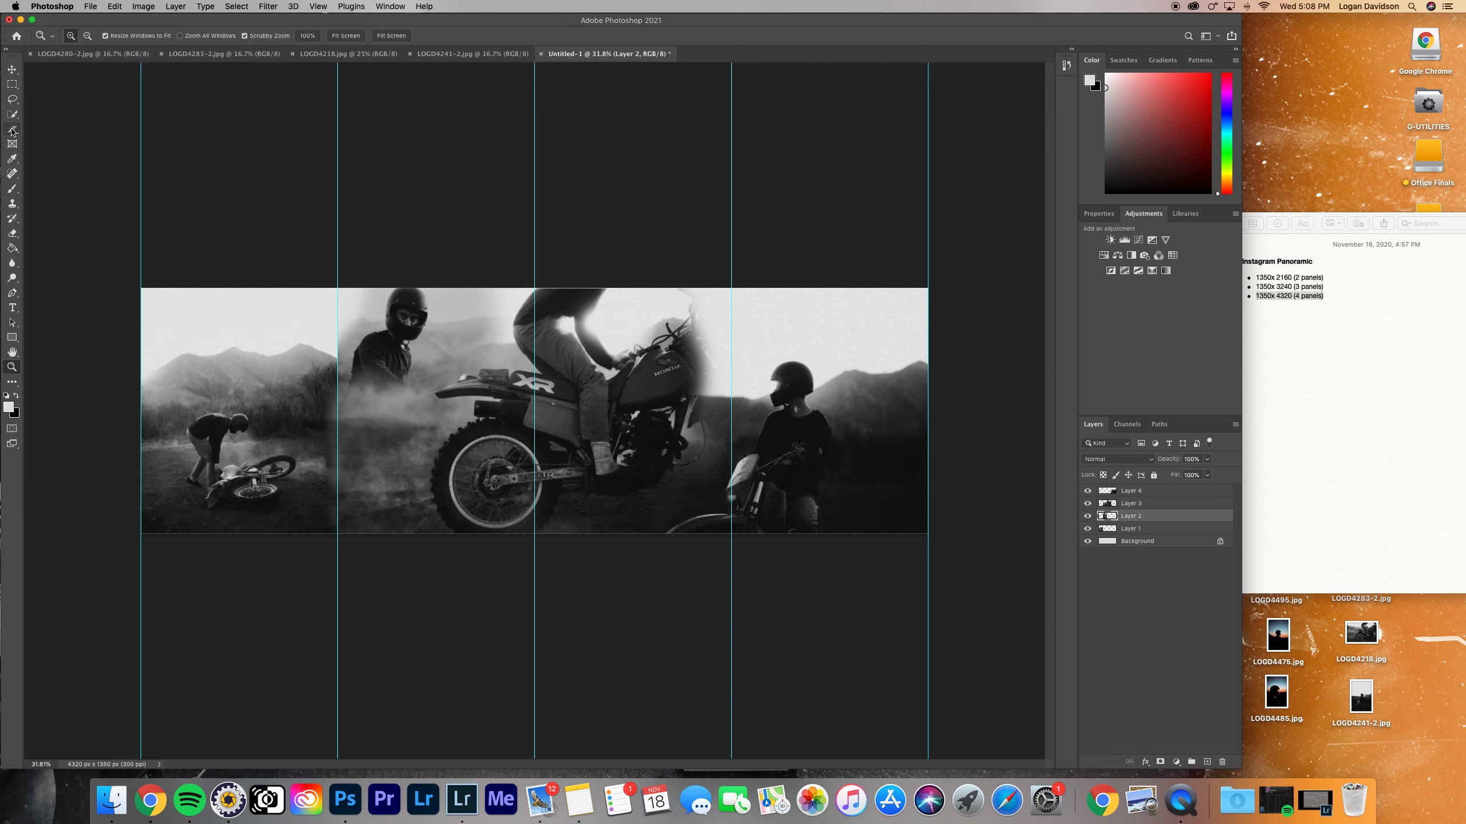
Cut the panorama into four slices from the guides with the Slice Tool
drag(12, 132, 51, 132)
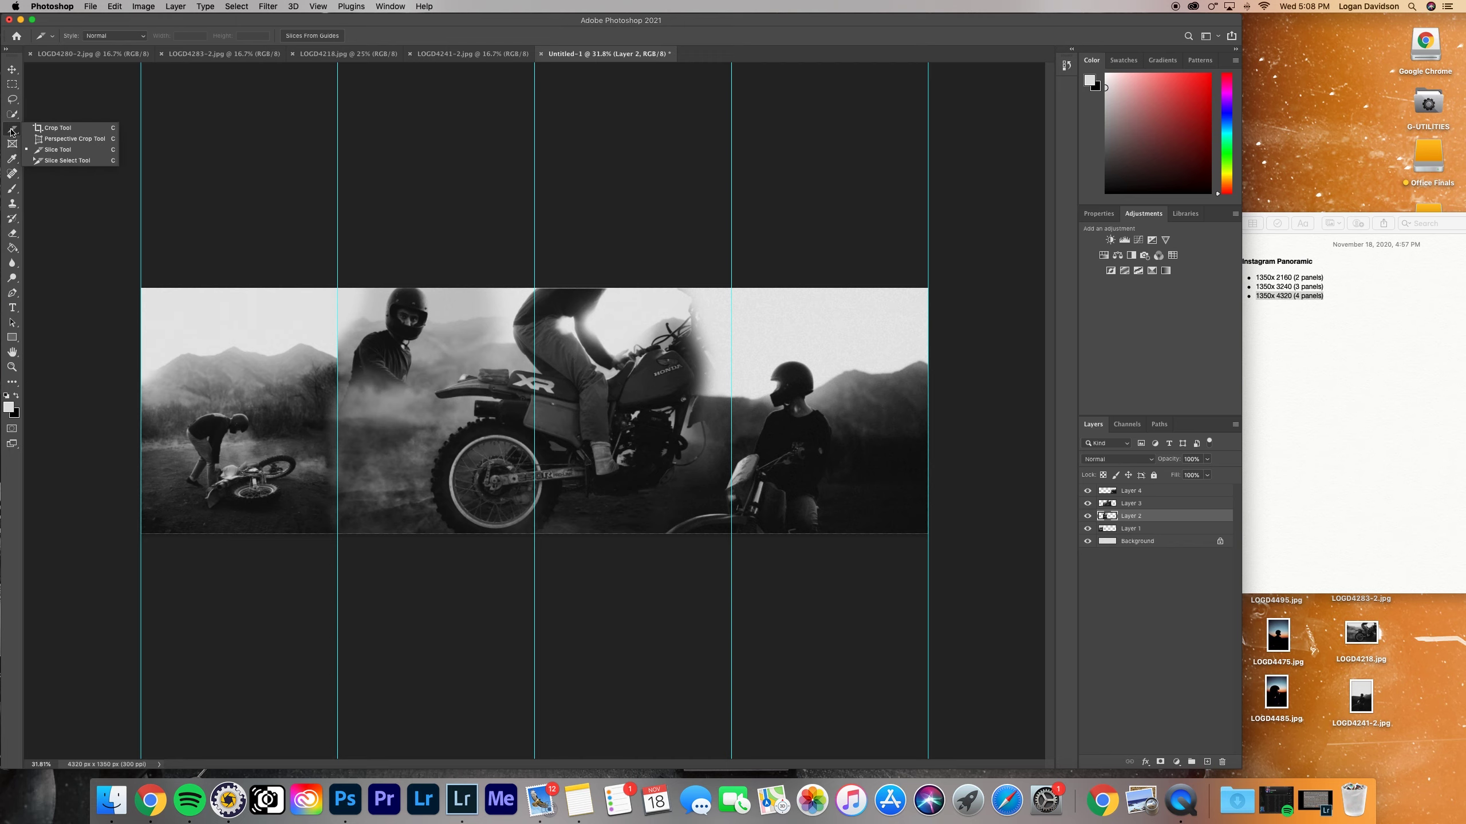
click(57, 150)
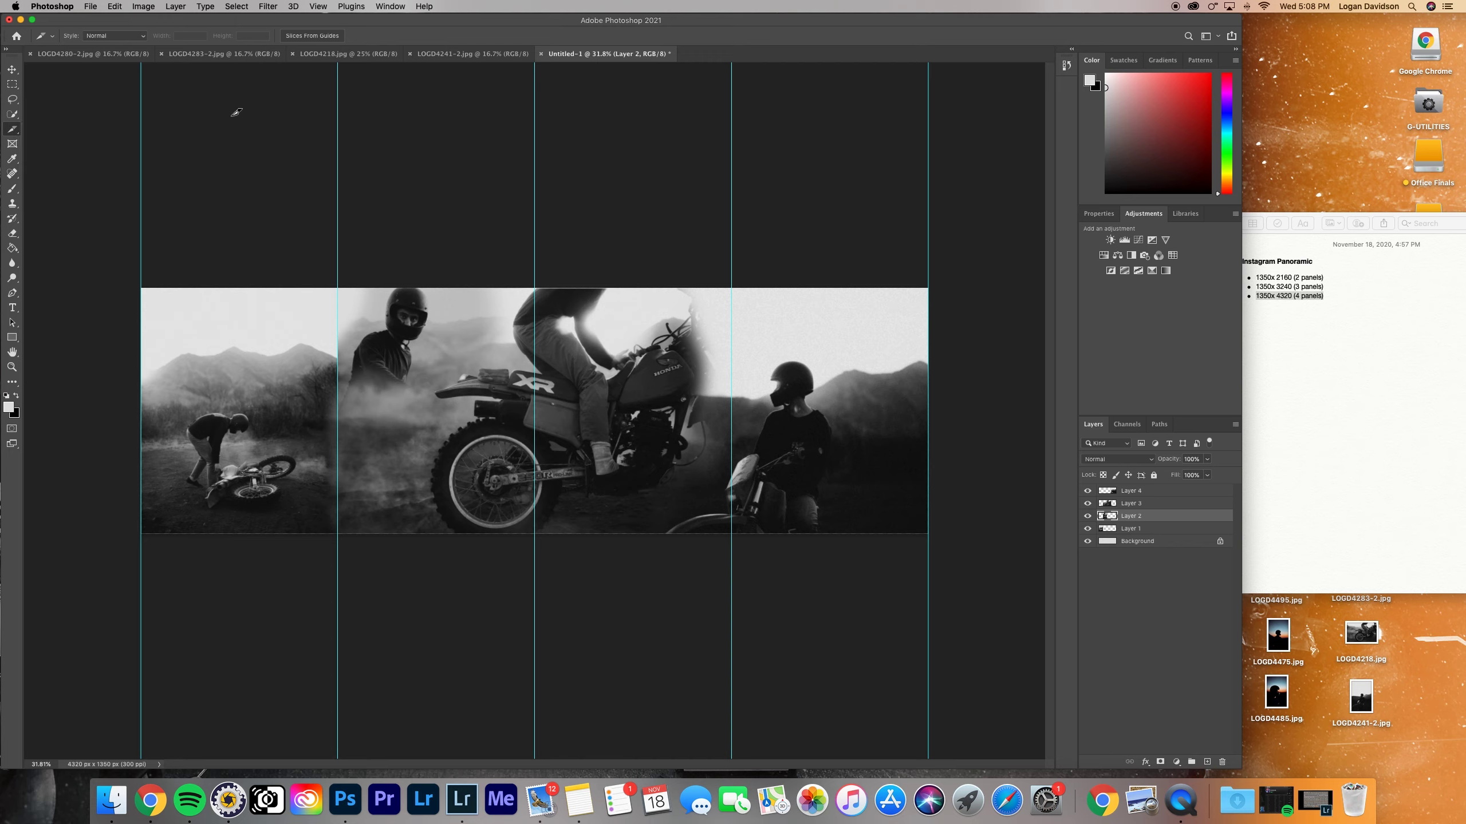
click(319, 37)
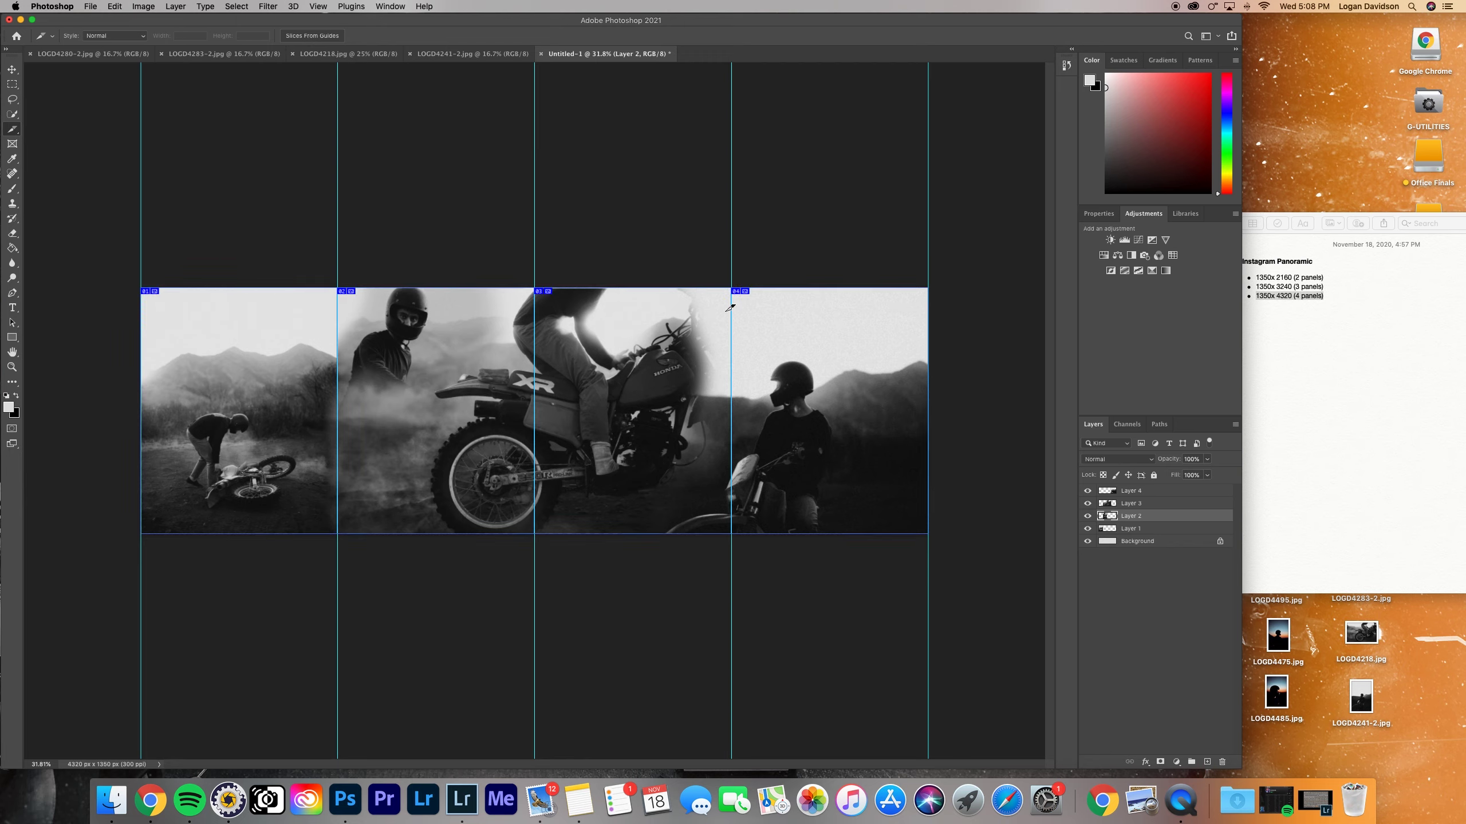
Export the four slices as JPEG files to the Desktop via Save for Web (Legacy)
click(90, 7)
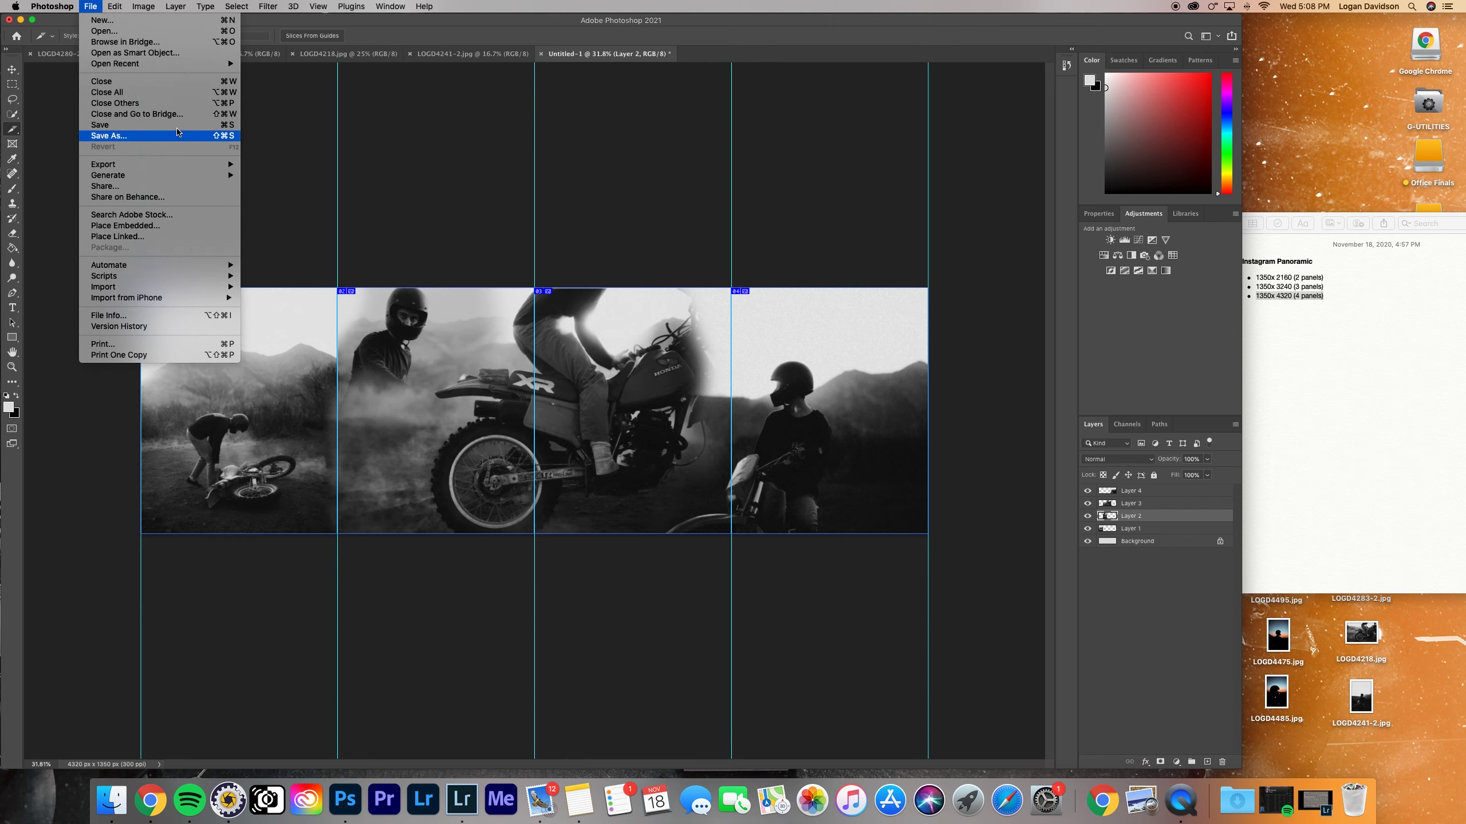
mouse_move(174, 164)
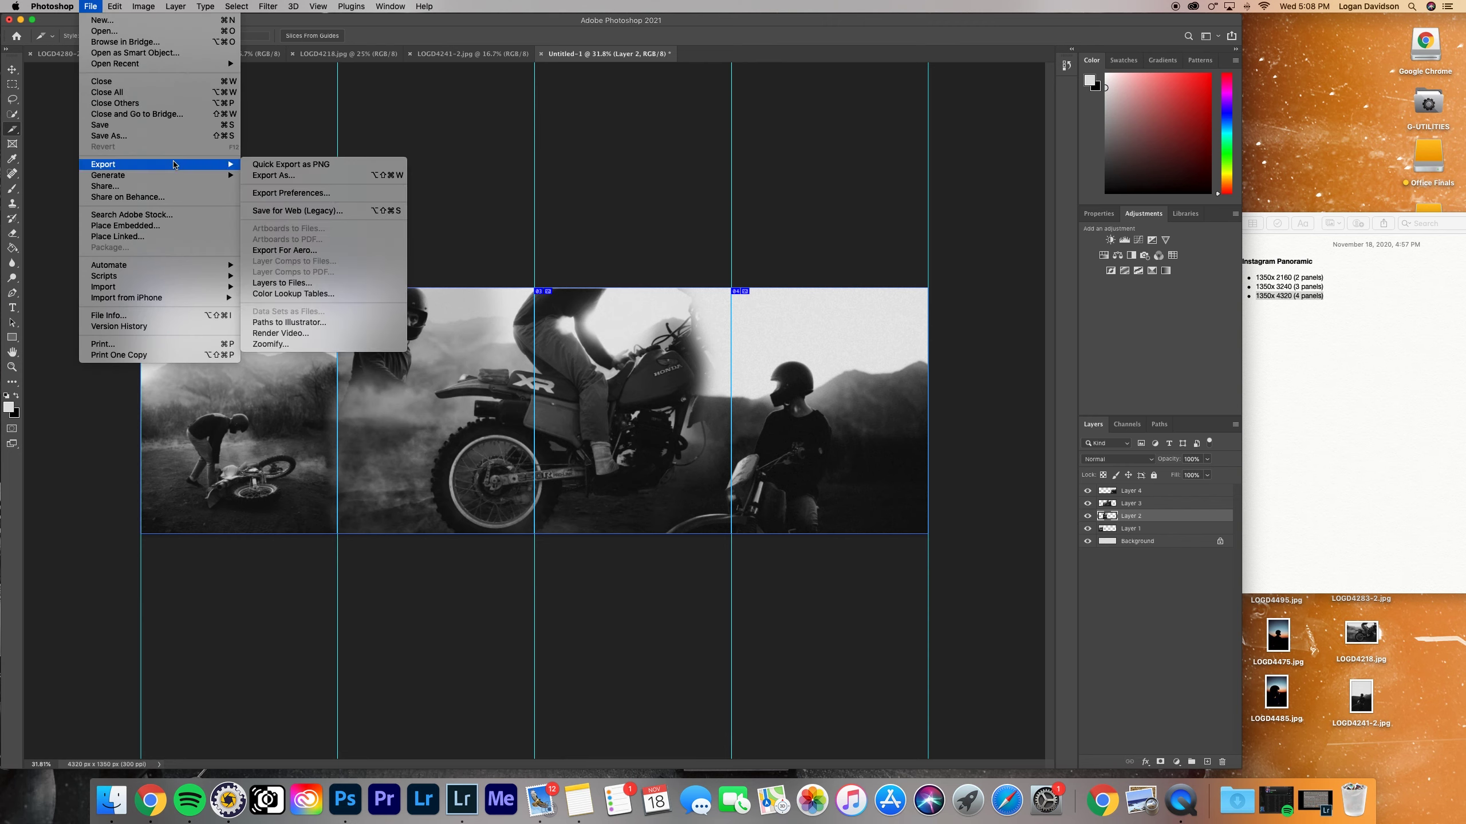
click(304, 211)
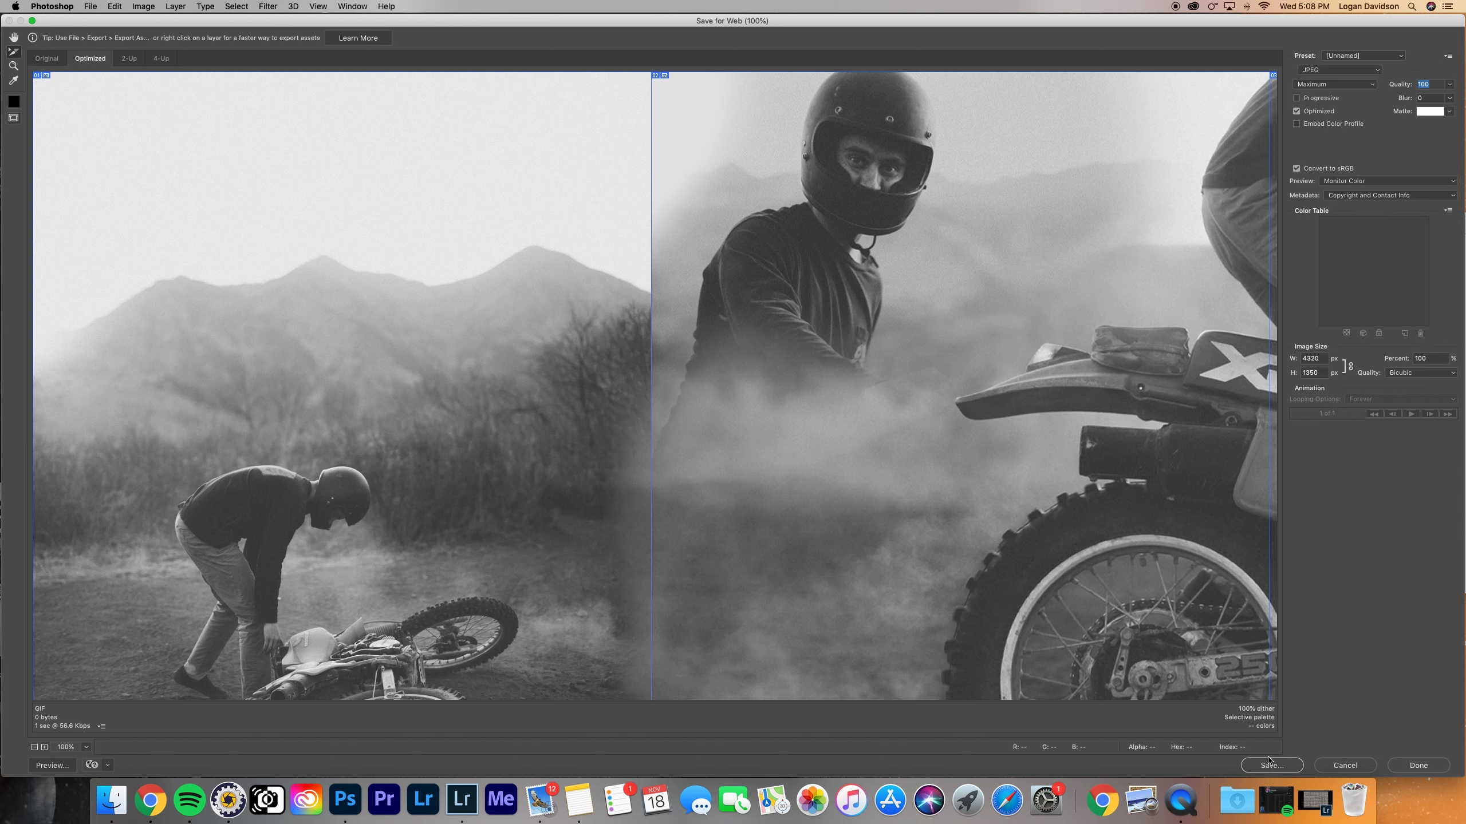
click(1269, 763)
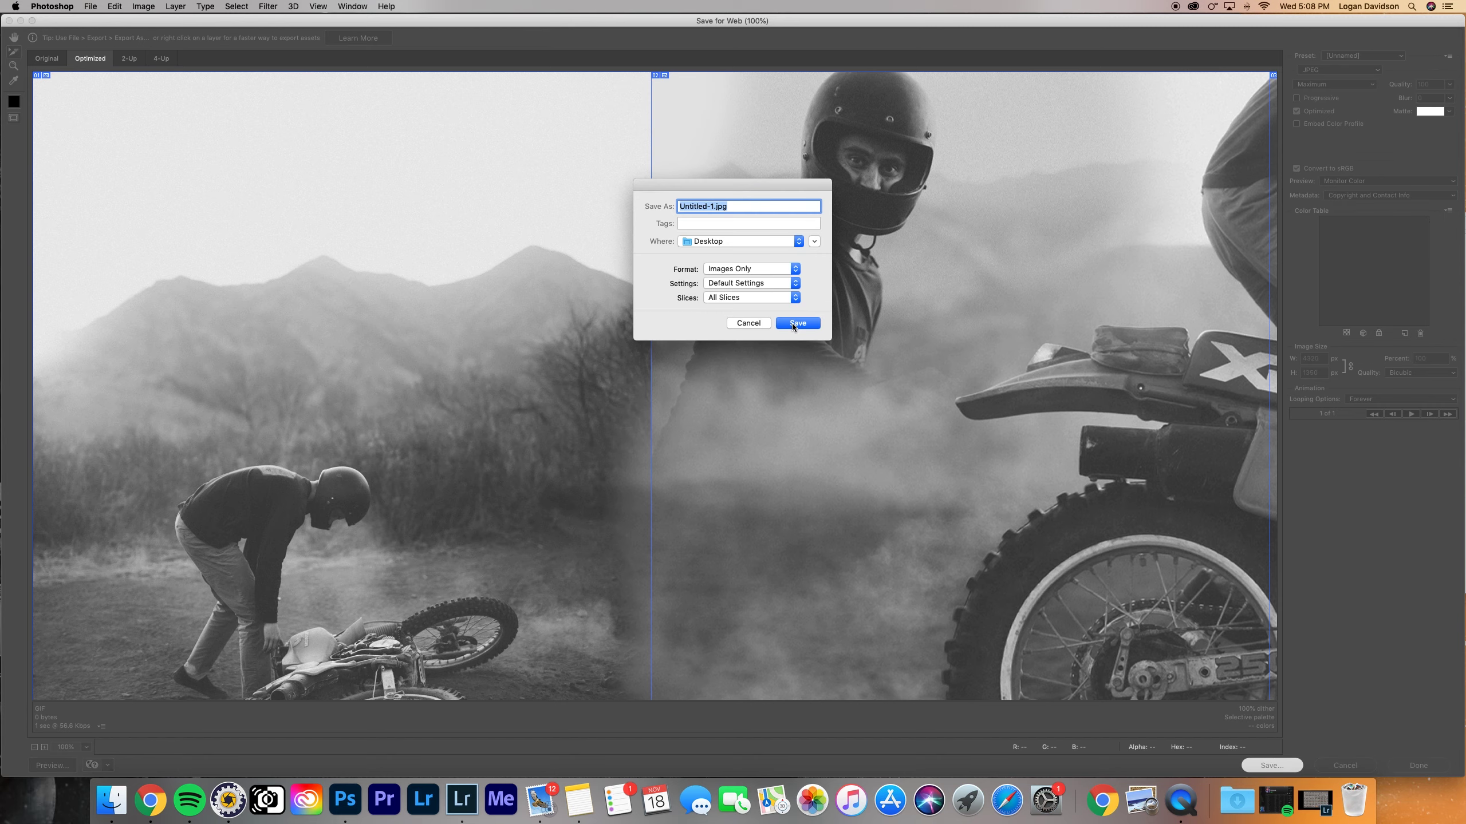
click(792, 323)
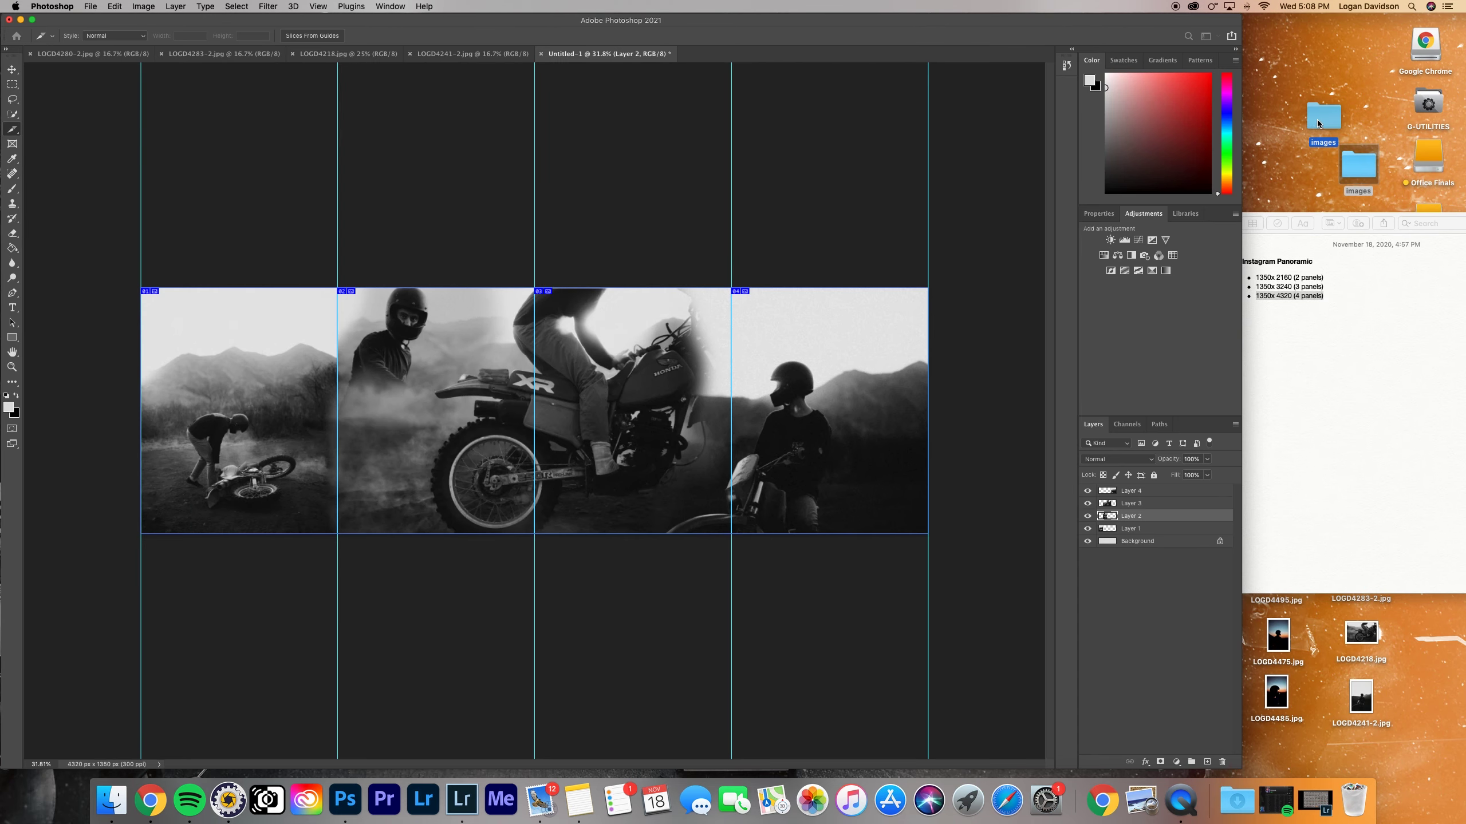
Reposition the images folder on the Desktop, open it, and preview Untitled-1_01.jpg
drag(1317, 119, 1310, 118)
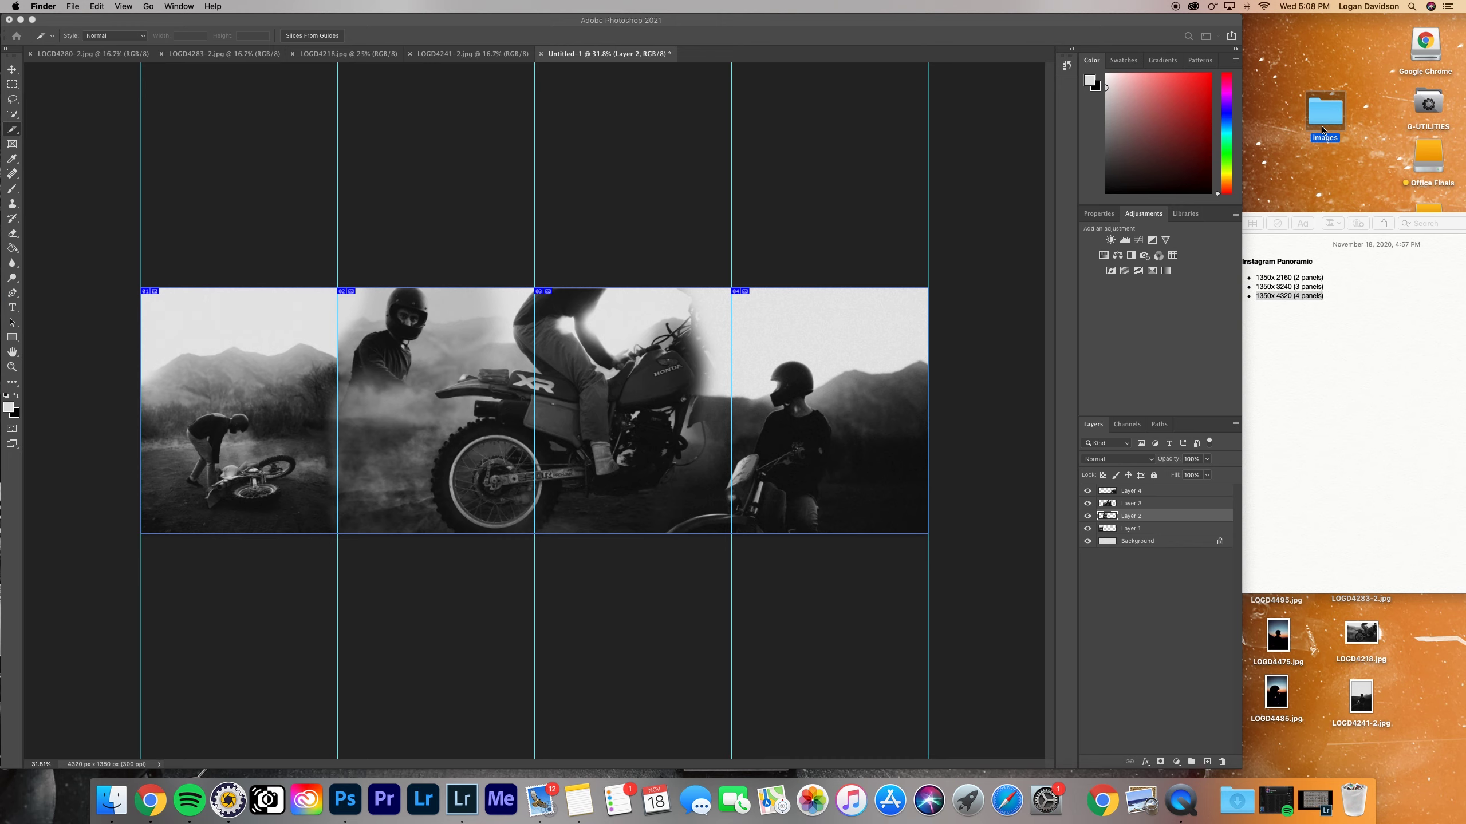
double_click(1325, 123)
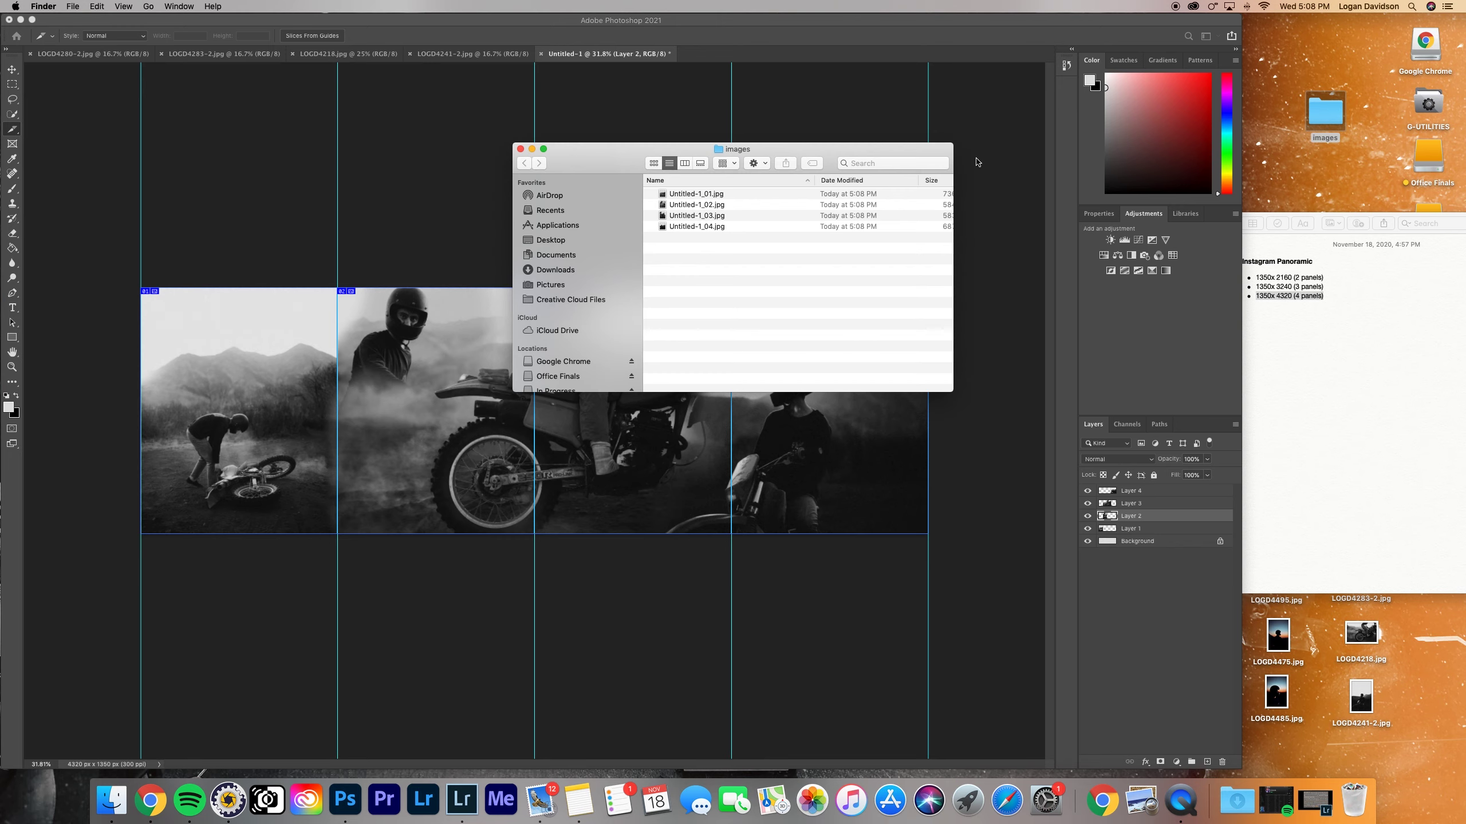
click(730, 193)
key(space)
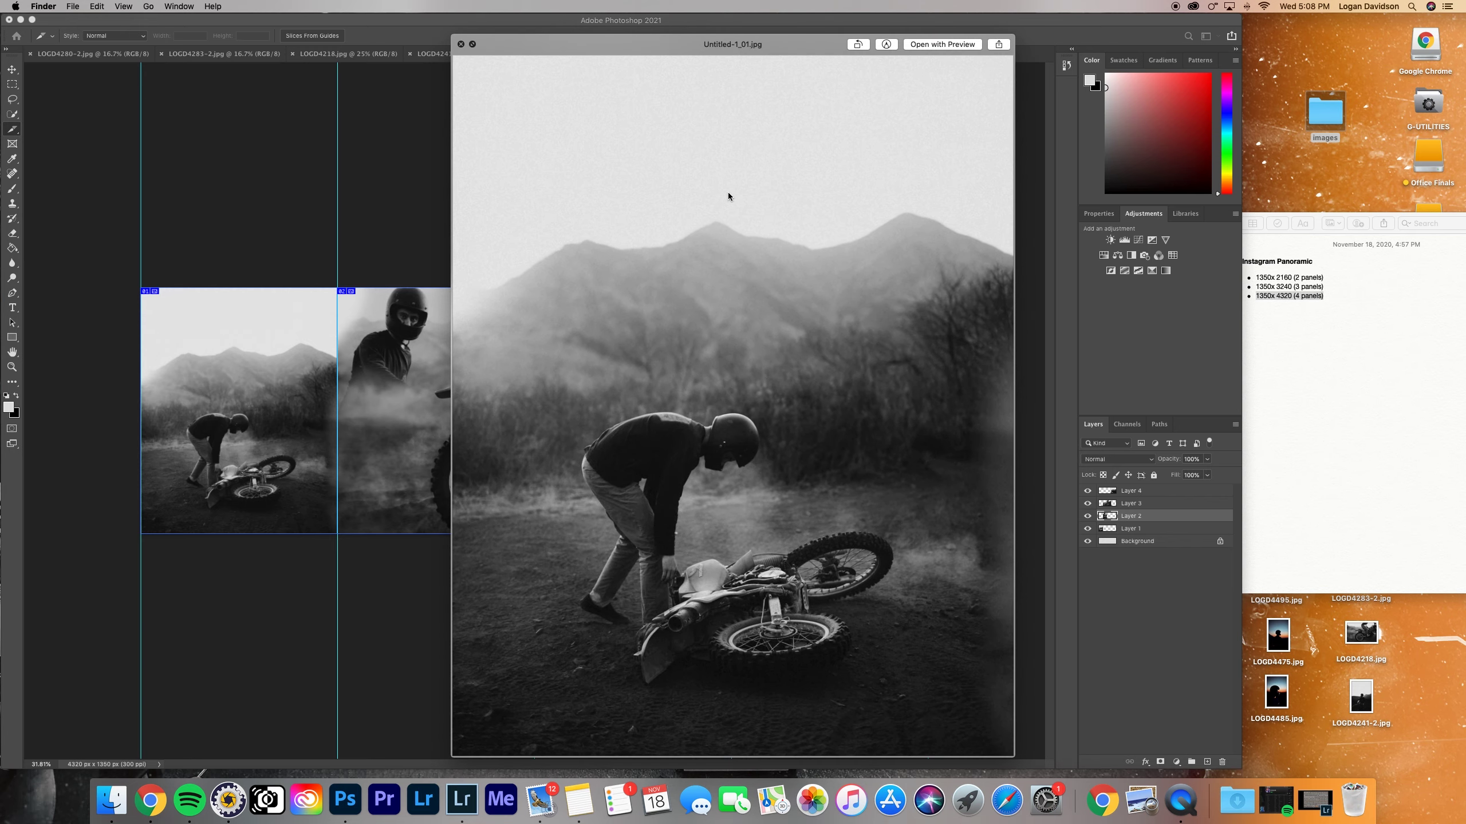
Preview the remaining tiles through Untitled-1_04.jpg, then select all four and clear the selection
key(Down)
key(Down)
key(Down)
key(space)
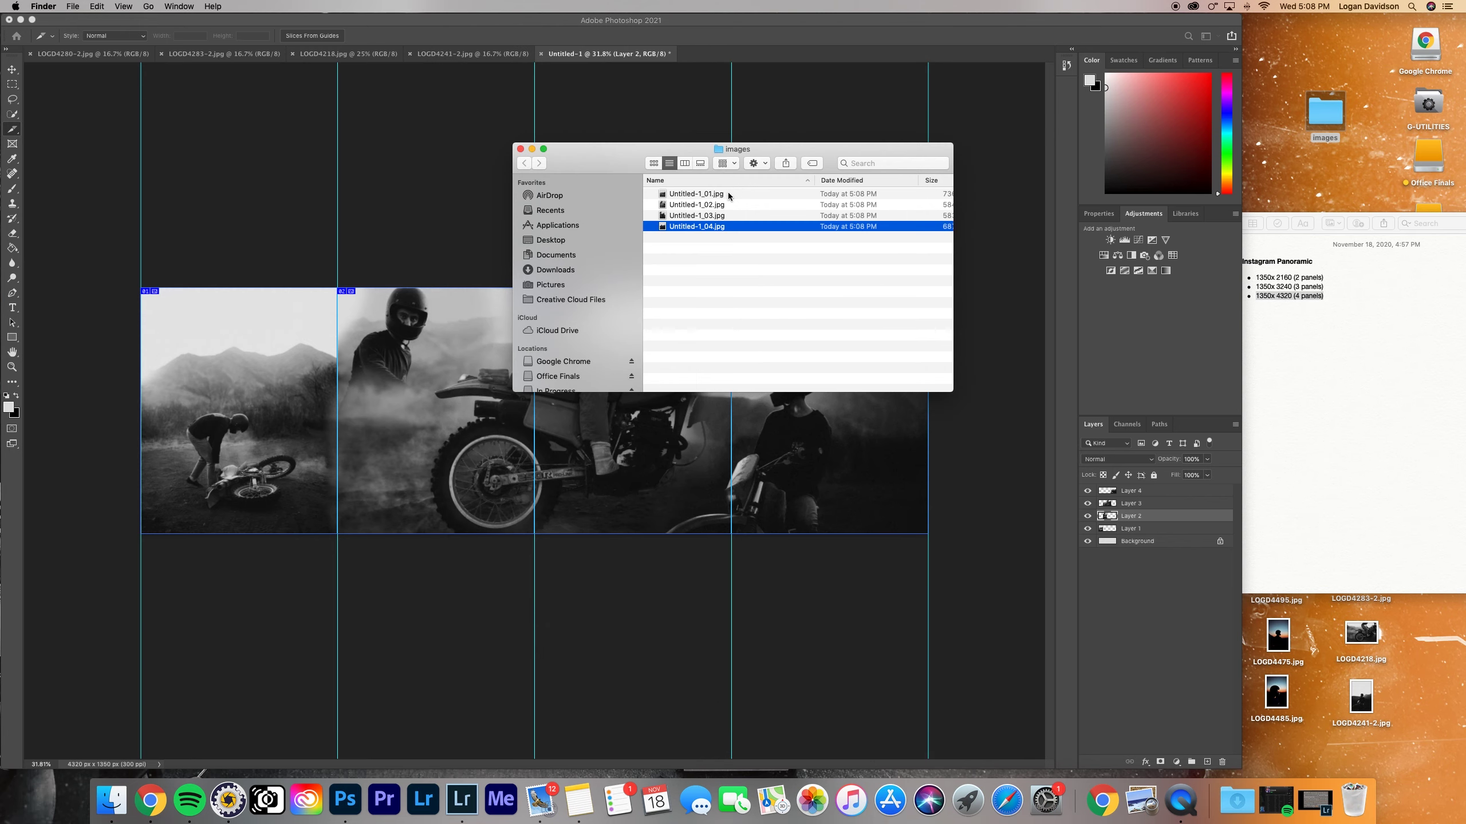
click(706, 195)
shift+click(702, 227)
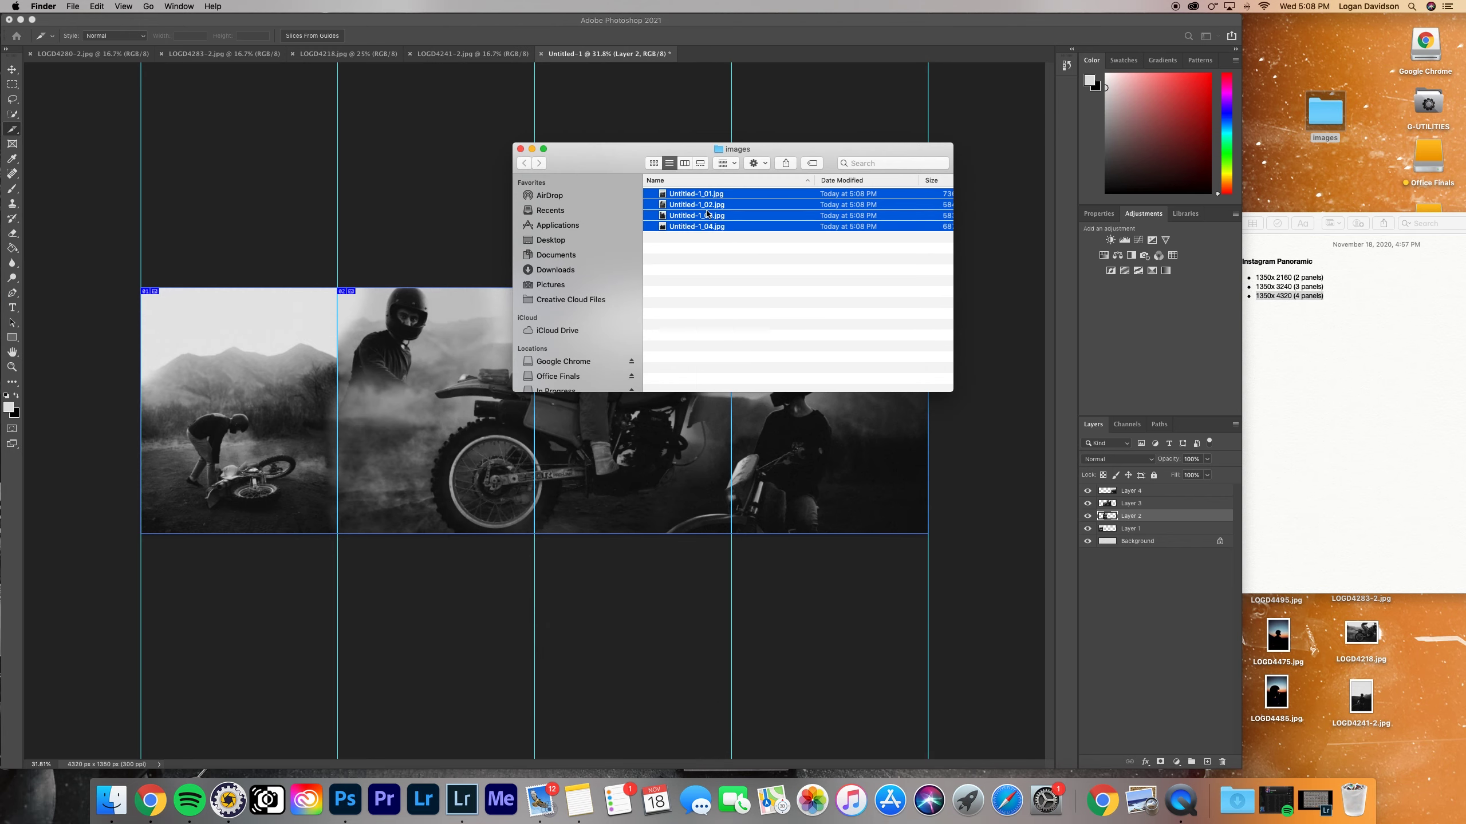
click(687, 259)
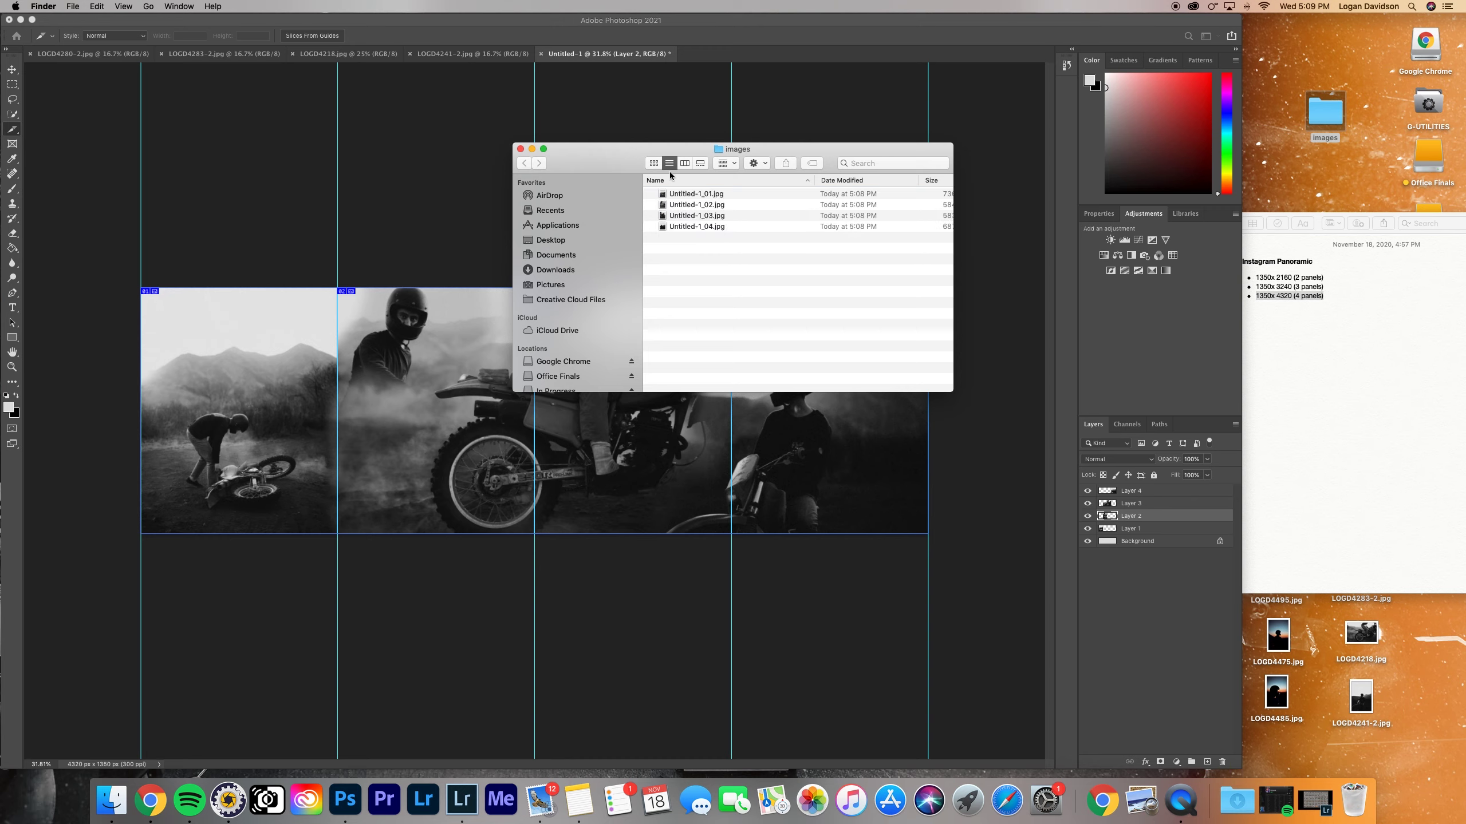
click(520, 151)
key(z)
click(494, 175)
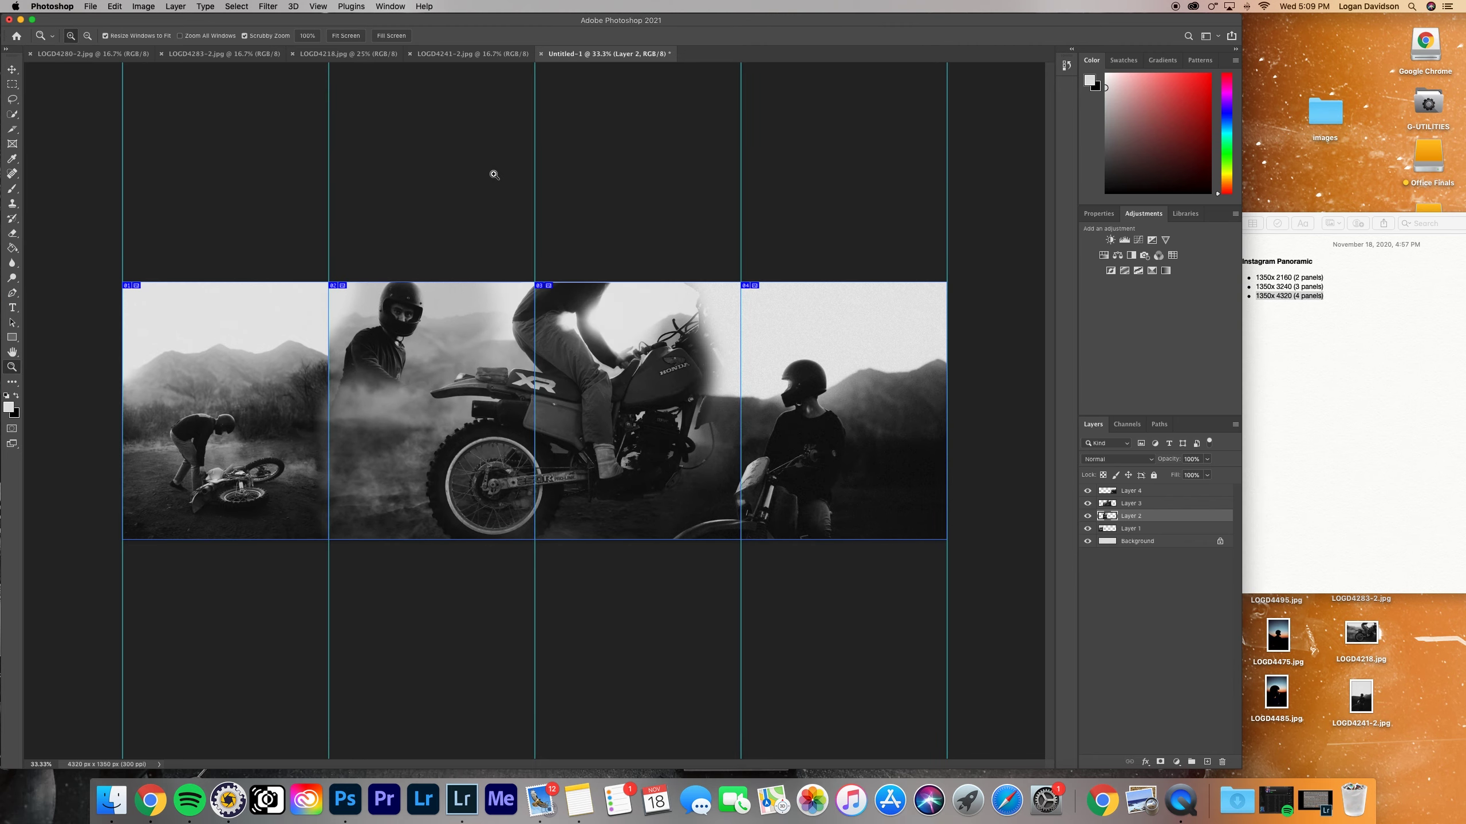